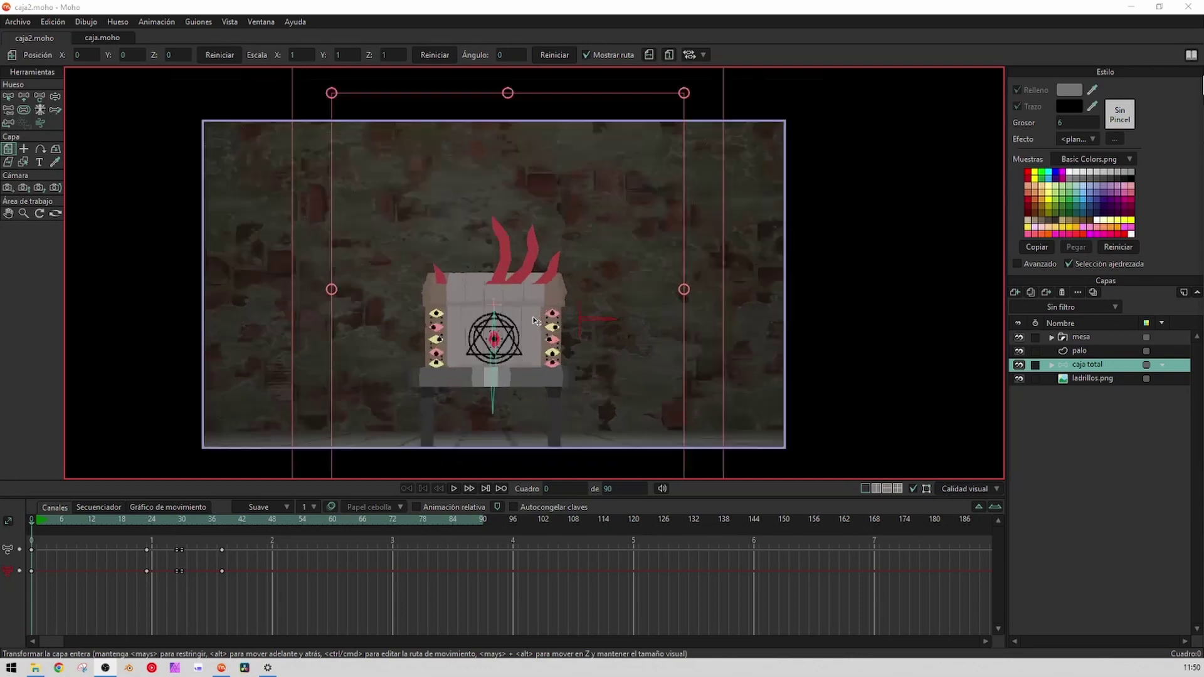
Play back the box animation in caja2.moho and examine the bones of the caja total and mano layers
scroll(381, 280, down, 3)
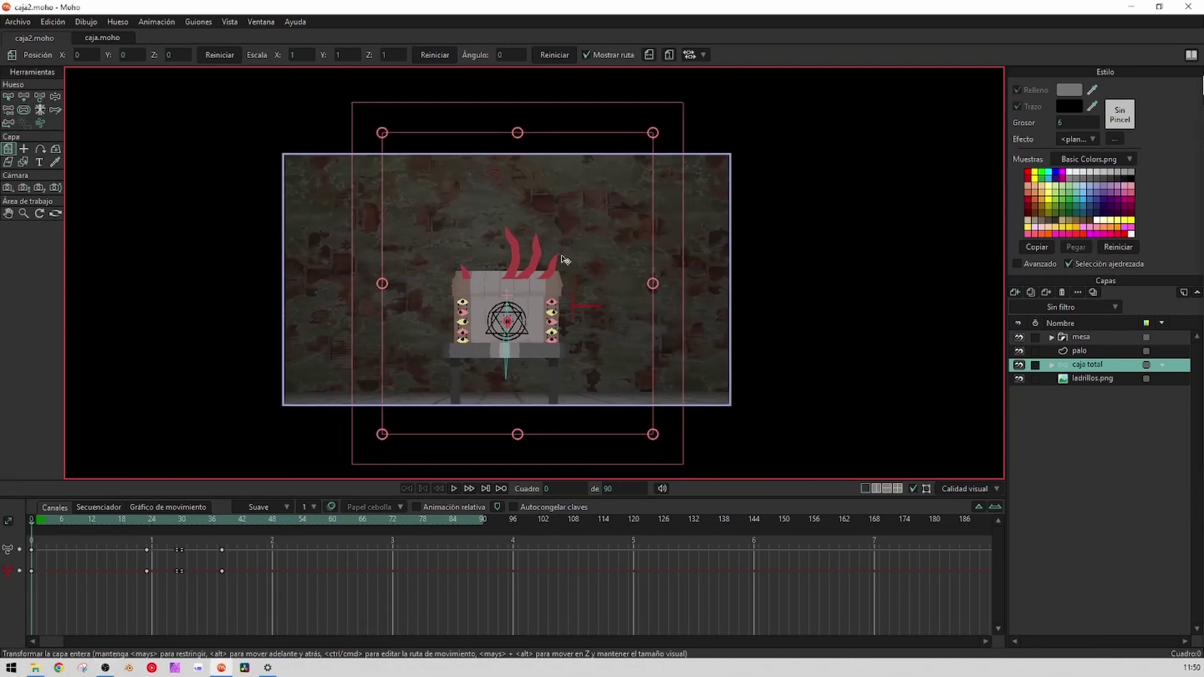
click(454, 490)
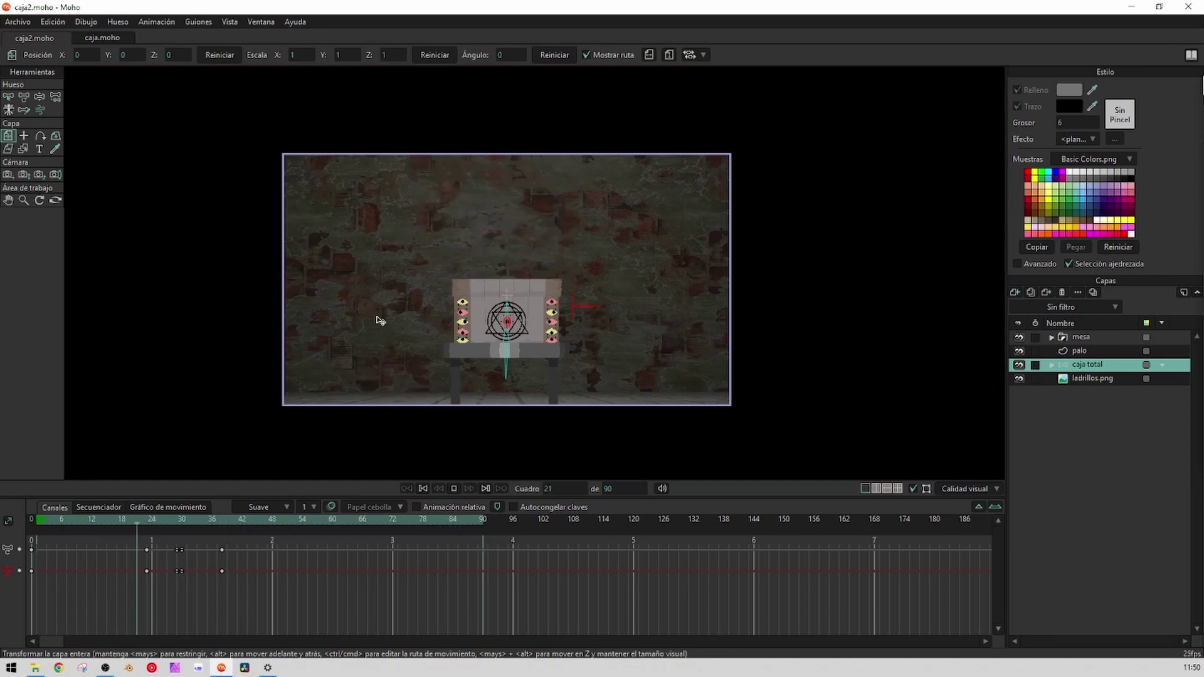
scroll(377, 317, up, 1)
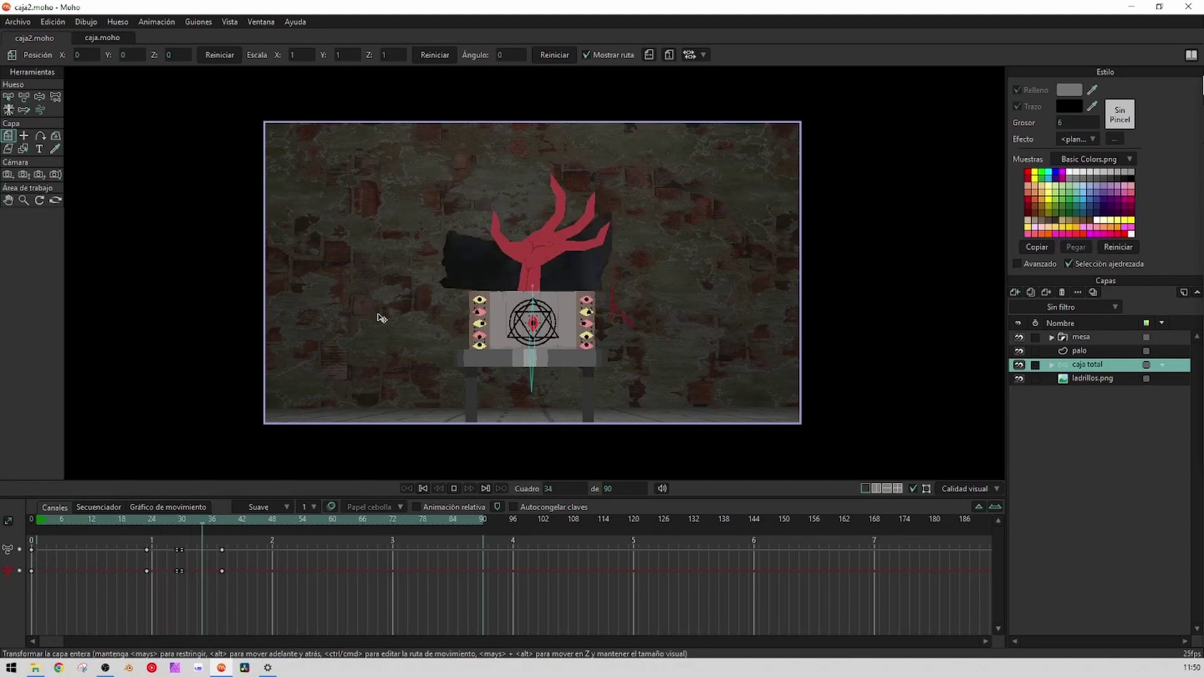
click(1052, 365)
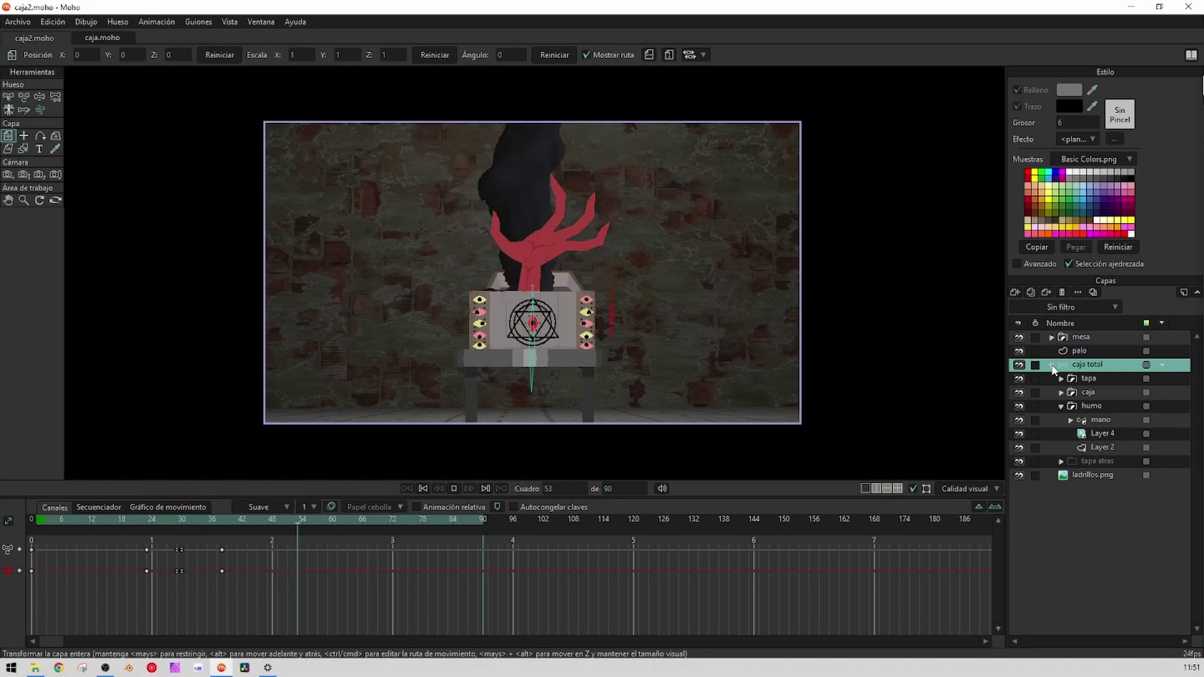
click(453, 489)
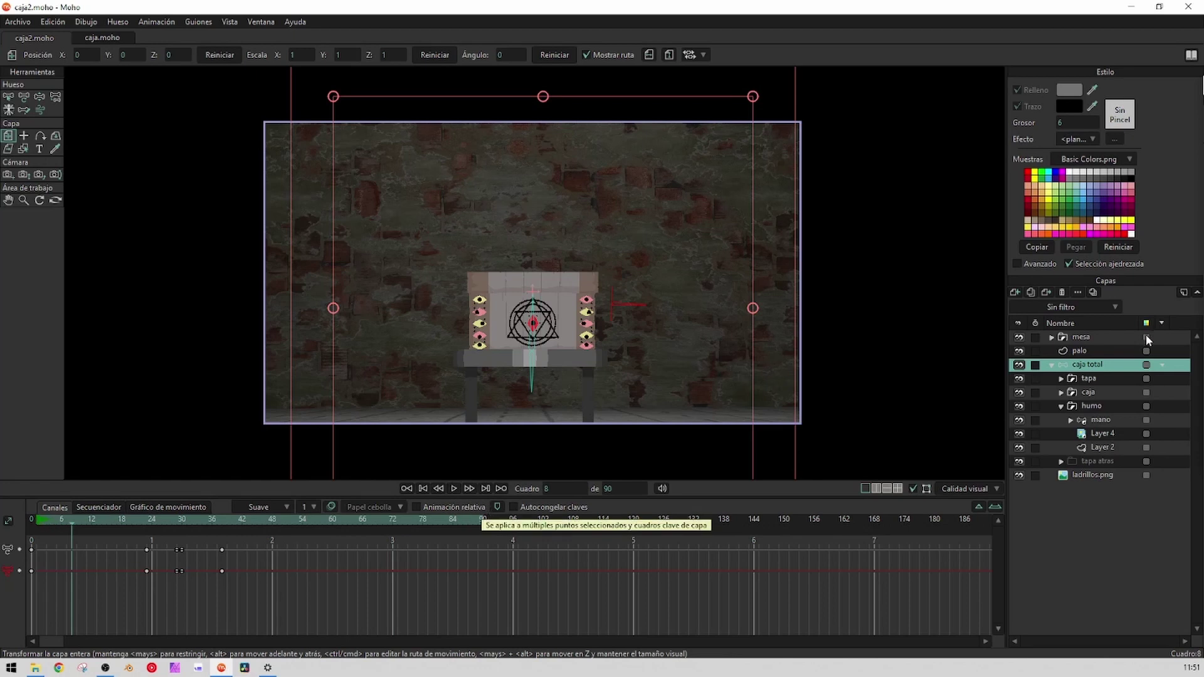
click(1098, 421)
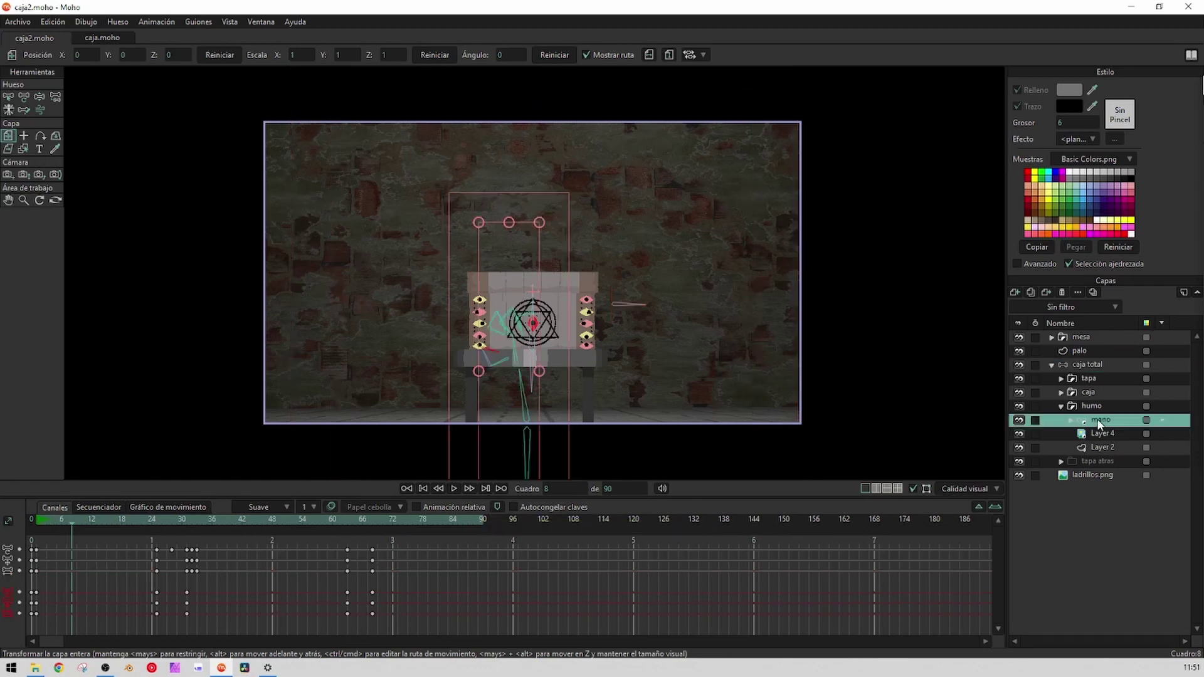
click(1077, 366)
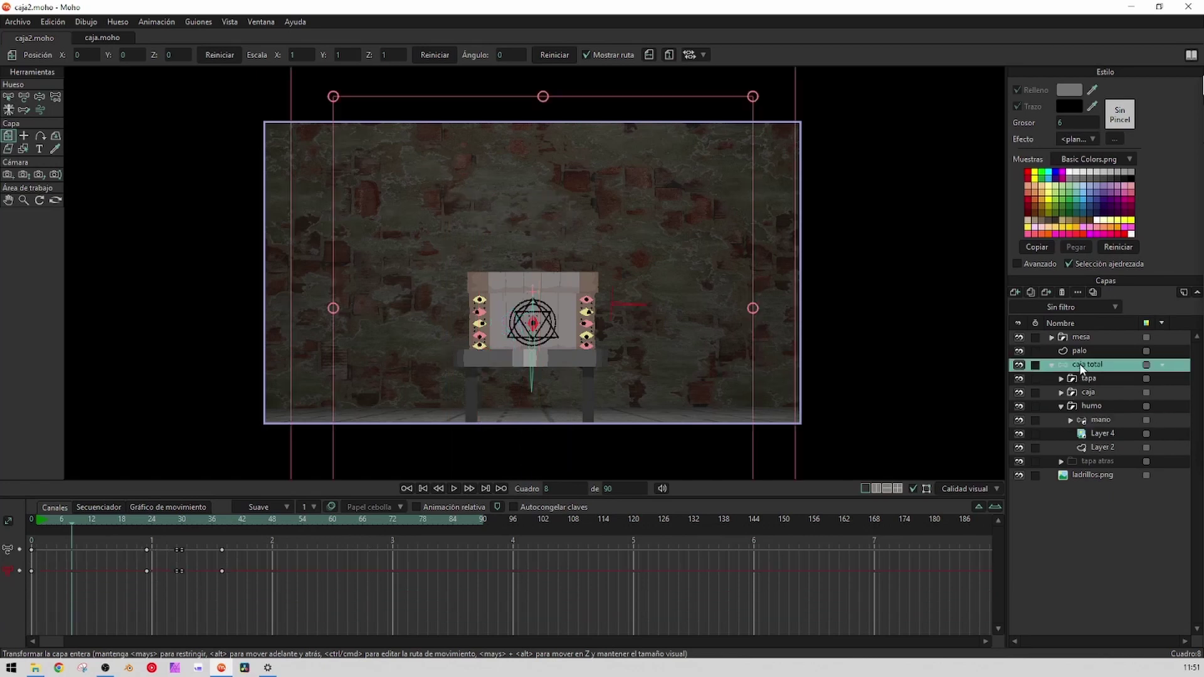
scroll(532, 290, up, 2)
scroll(532, 290, up, 1)
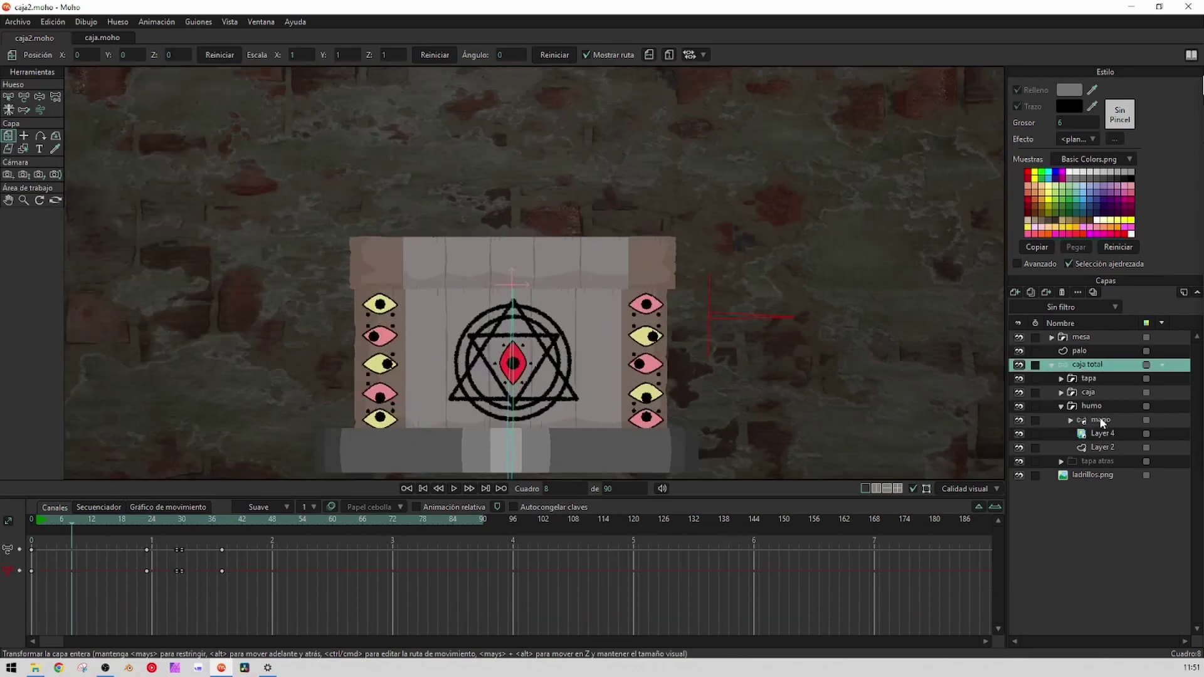
In caja.moho, move the mano layer out of the humo group to the bottom of the layer stack, below ladrillos.png
click(99, 33)
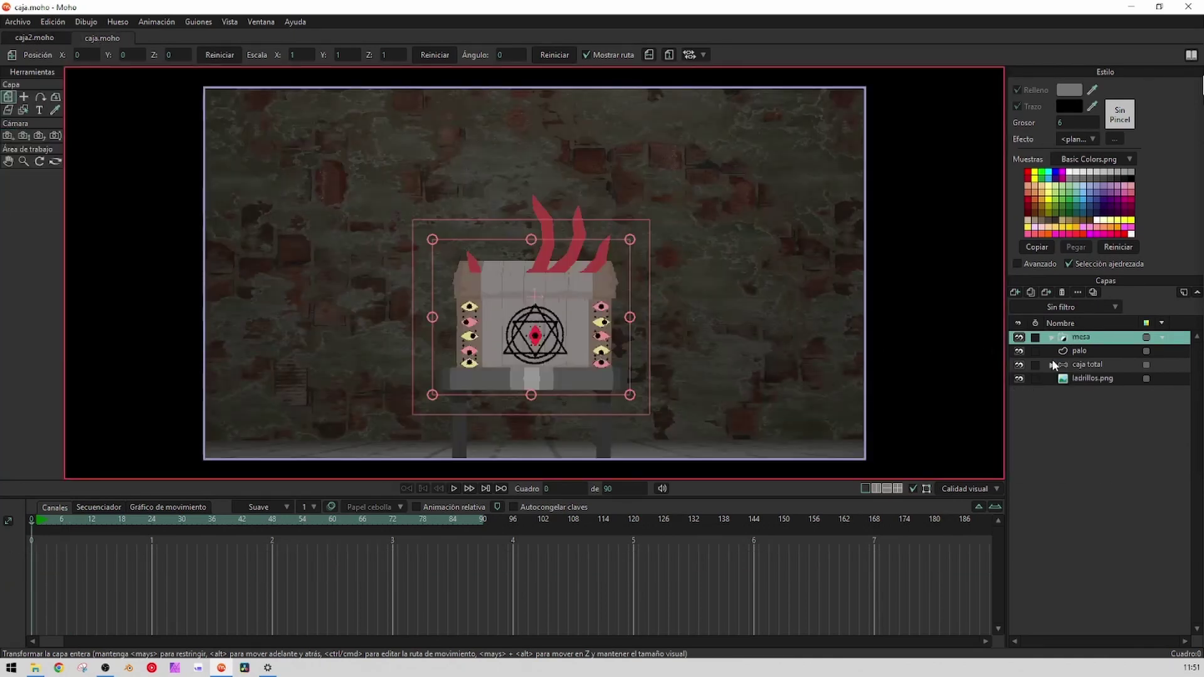
click(1052, 366)
click(1062, 407)
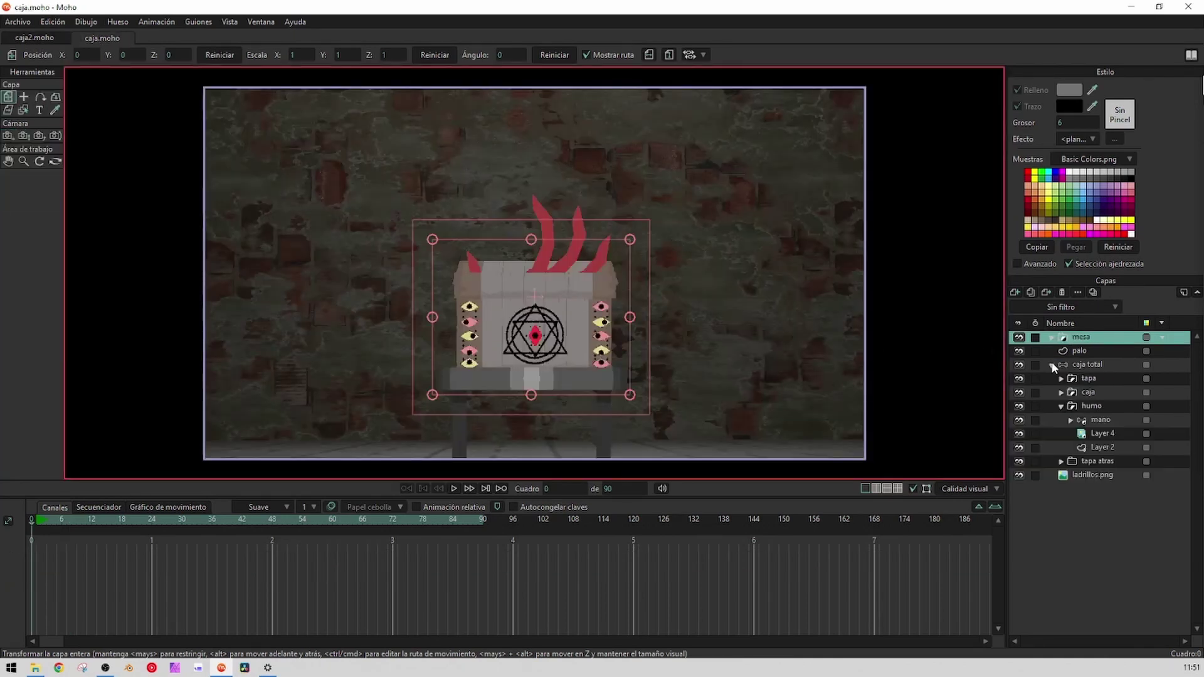
click(1101, 423)
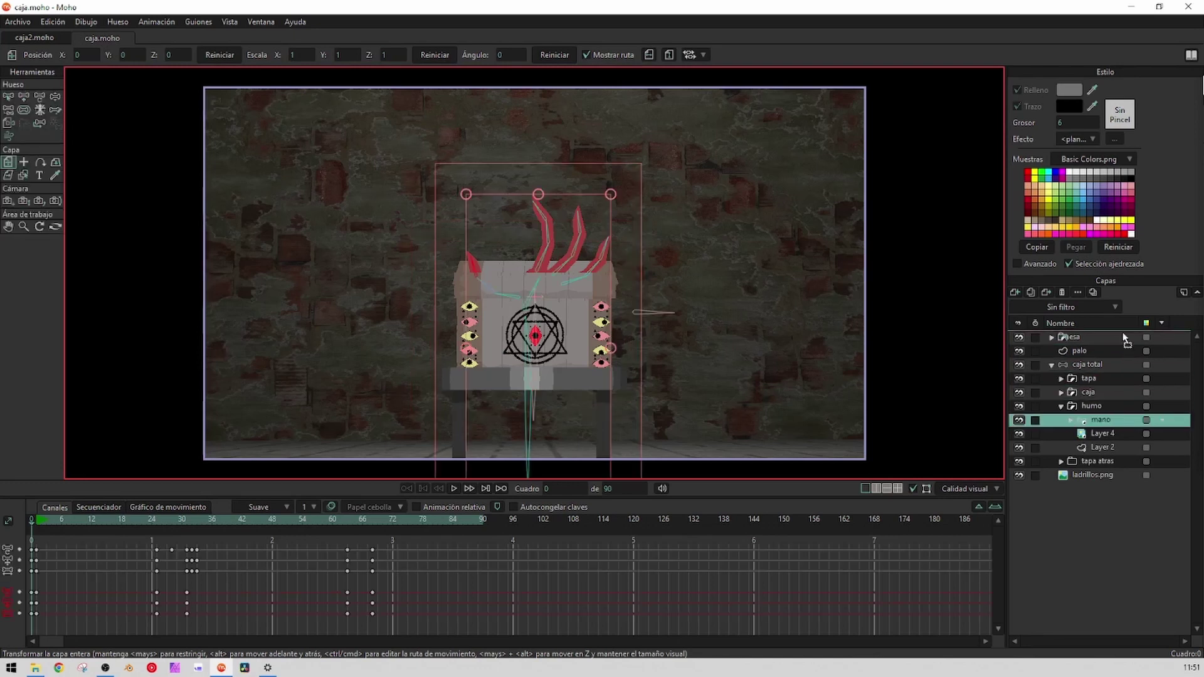
drag(1109, 341, 1099, 530)
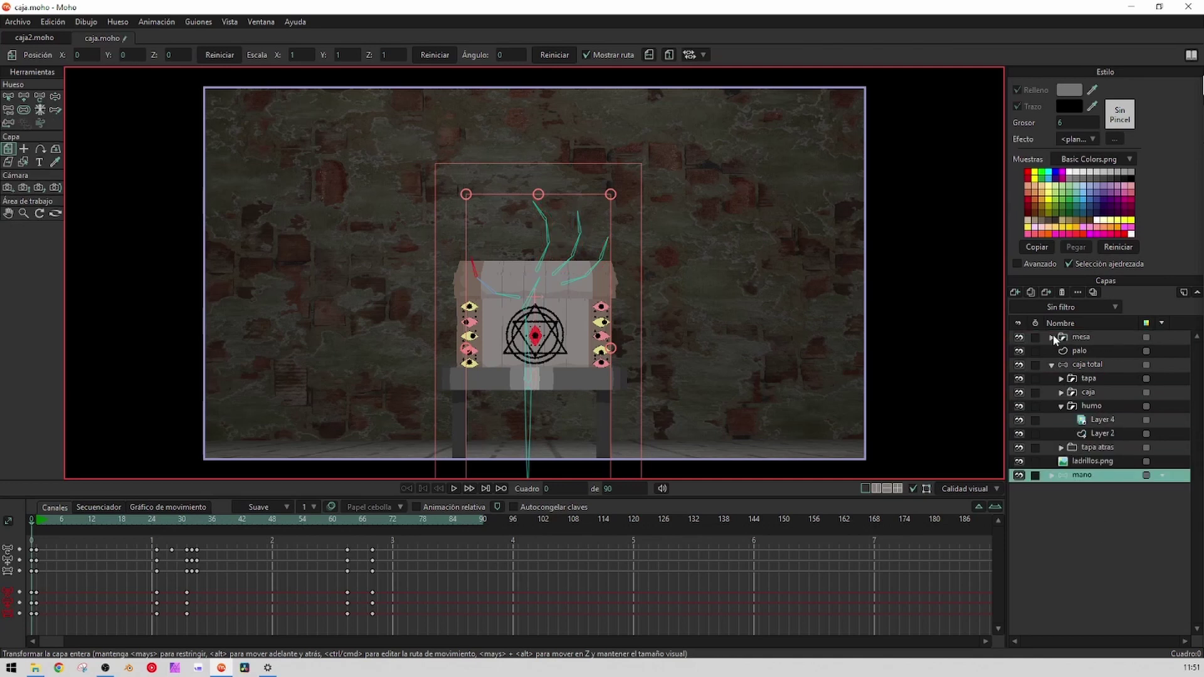
Delete the ladrillos.png, mesa, palo and caja total layers, keeping only the mano layer
click(1052, 364)
click(1089, 337)
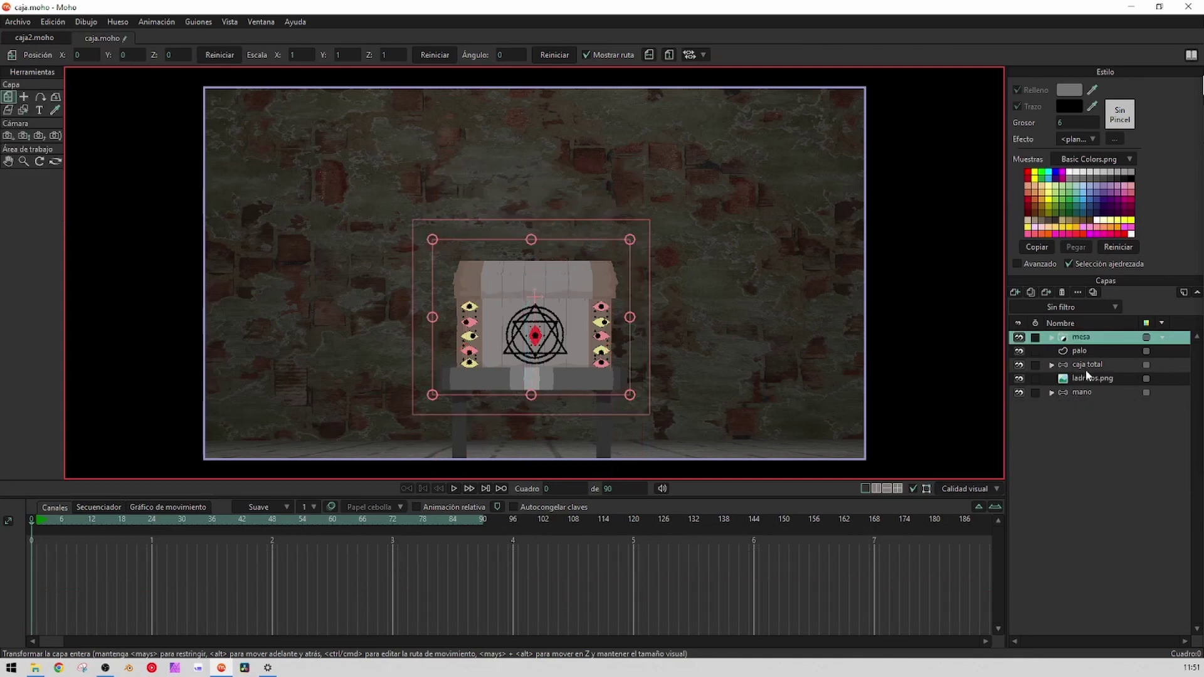
click(1086, 377)
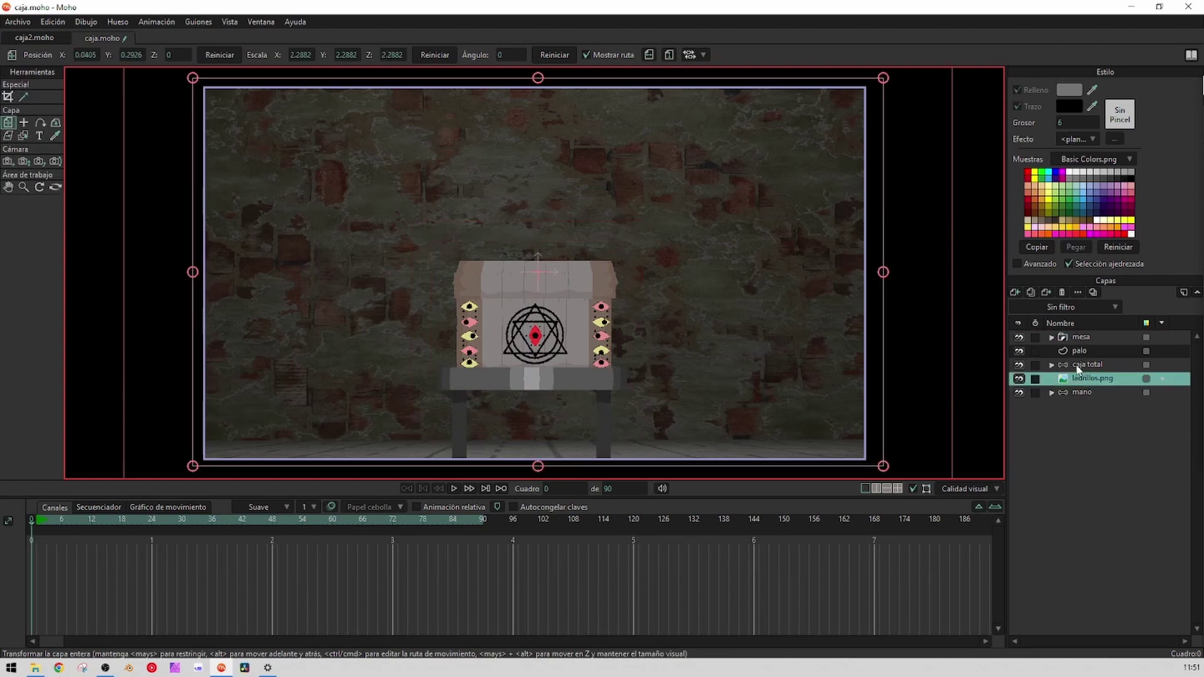
click(1063, 293)
click(1082, 336)
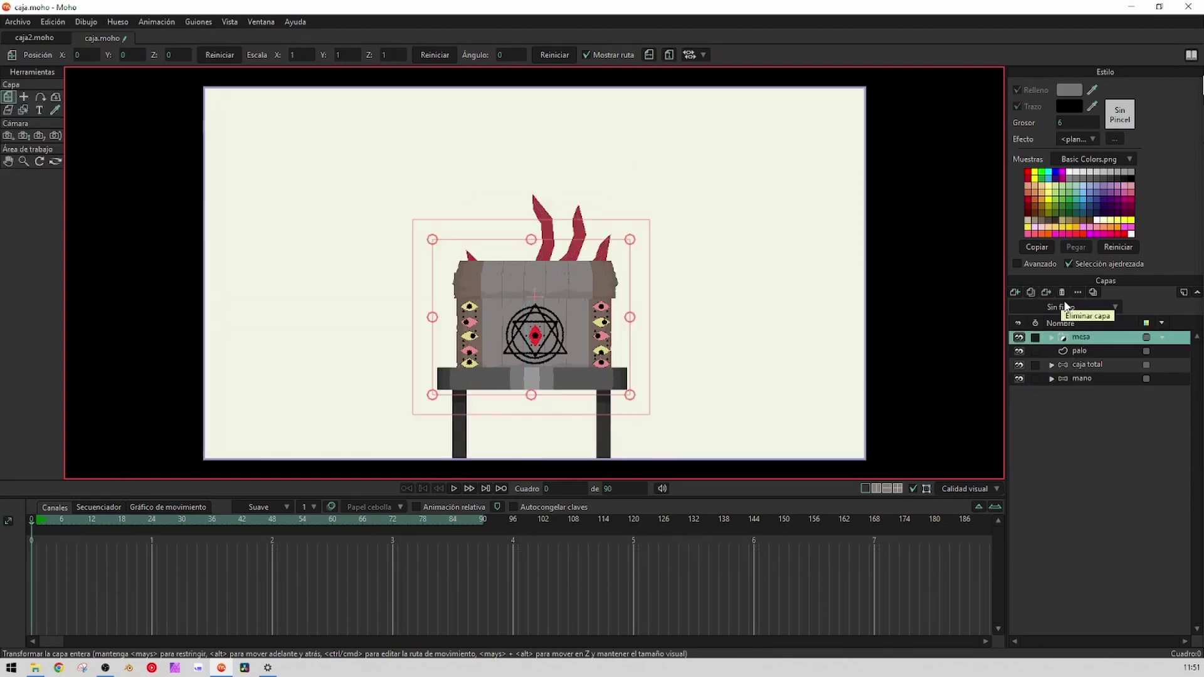
click(1062, 293)
click(1062, 293)
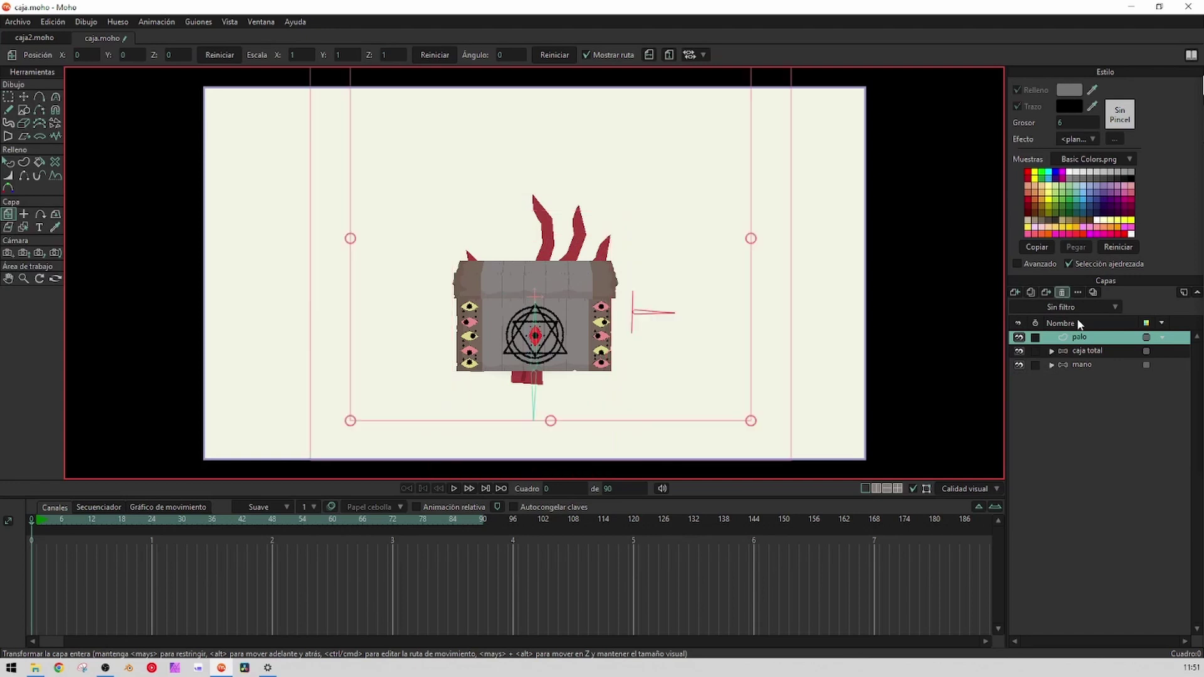
click(1062, 293)
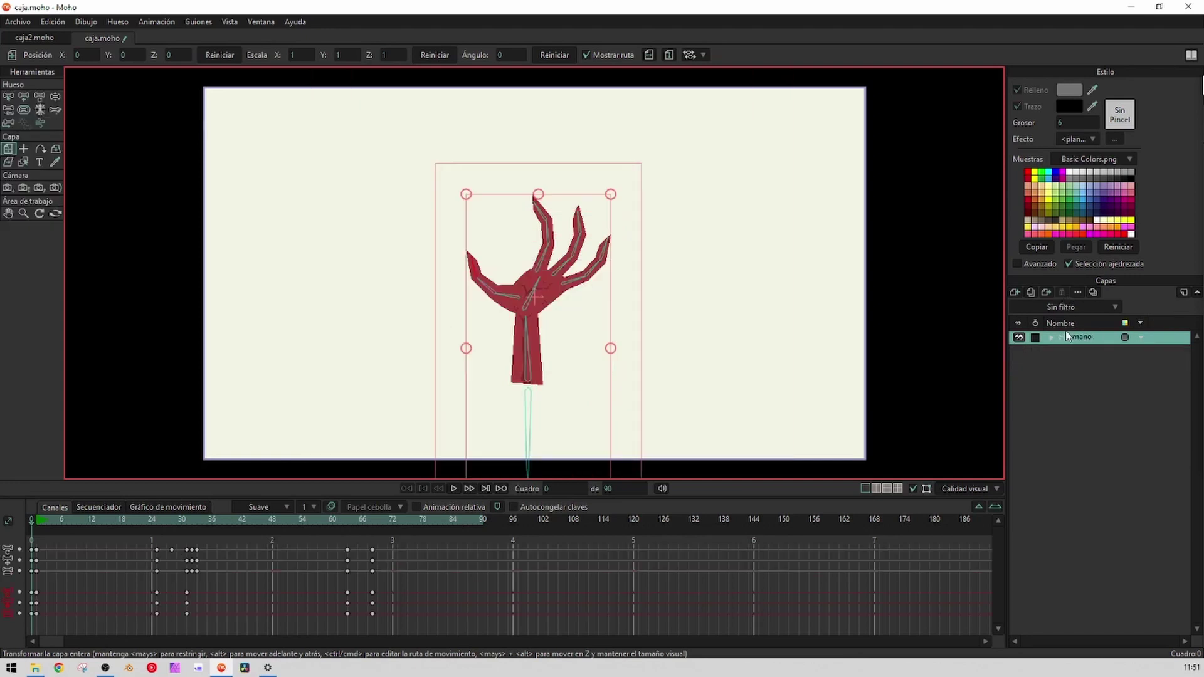
scroll(532, 333, up, 1)
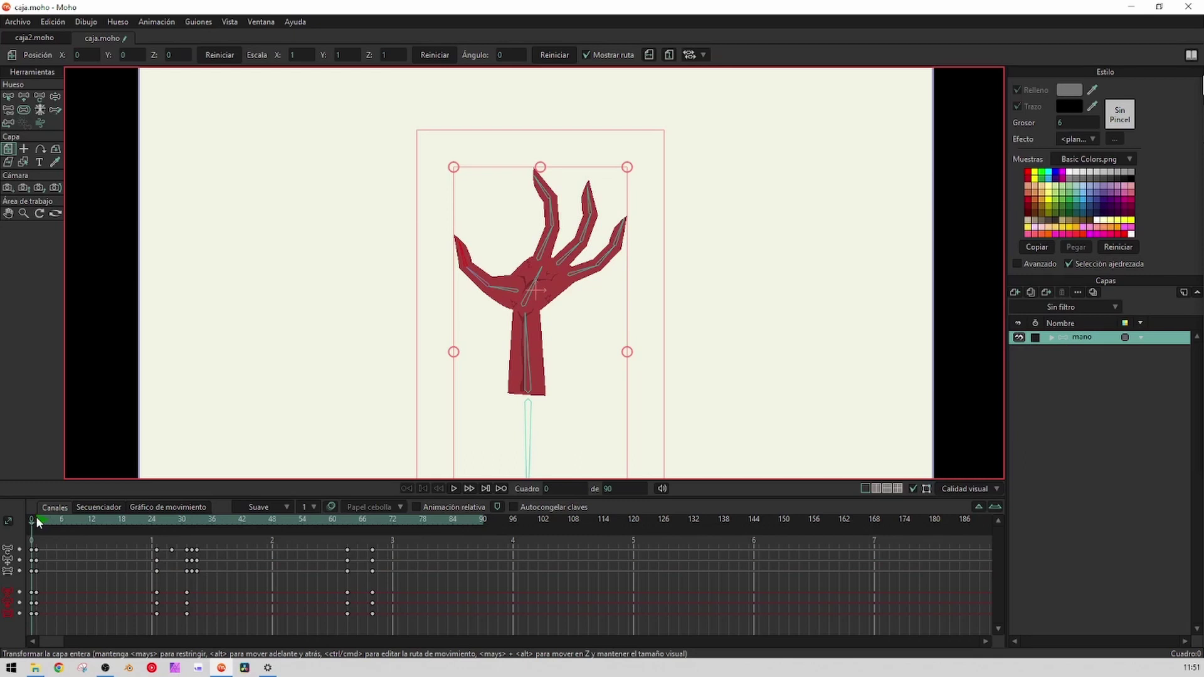
drag(35, 518, 14, 533)
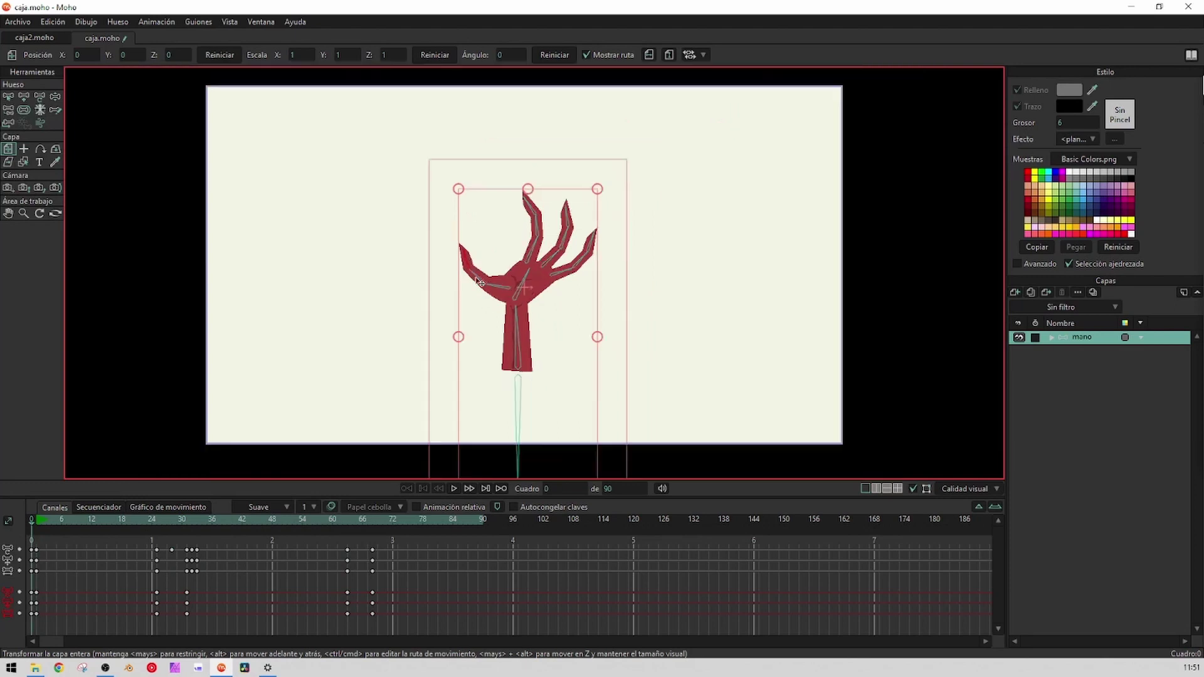
scroll(481, 283, down, 2)
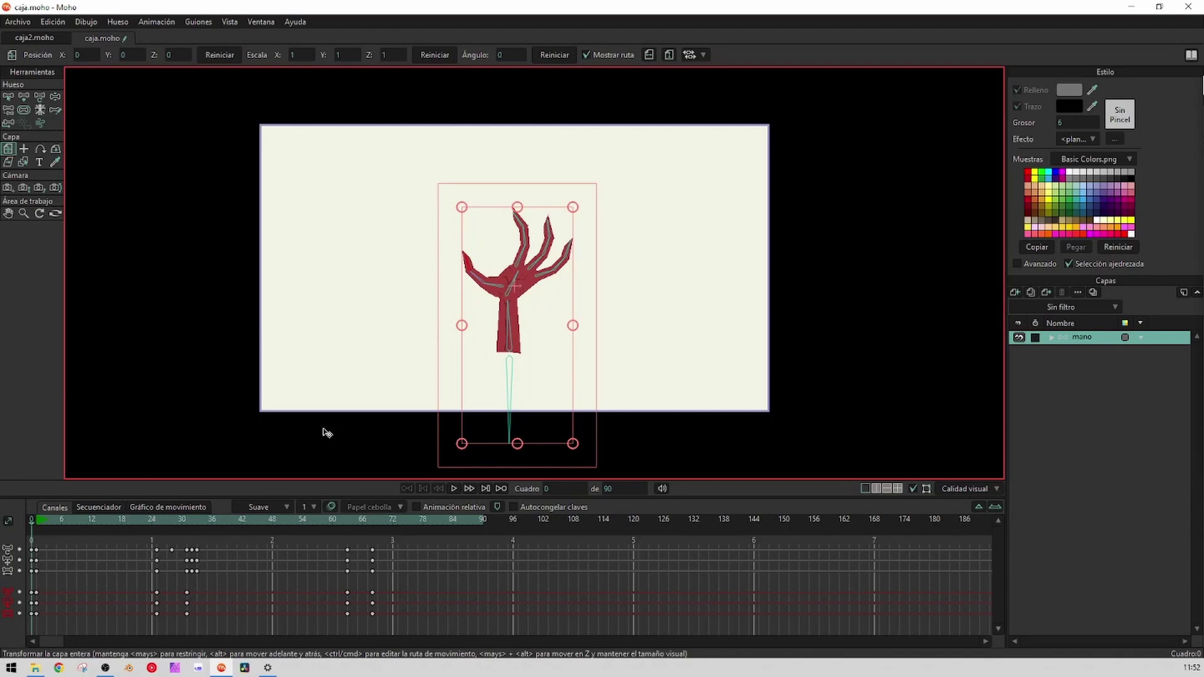
scroll(402, 394, down, 3)
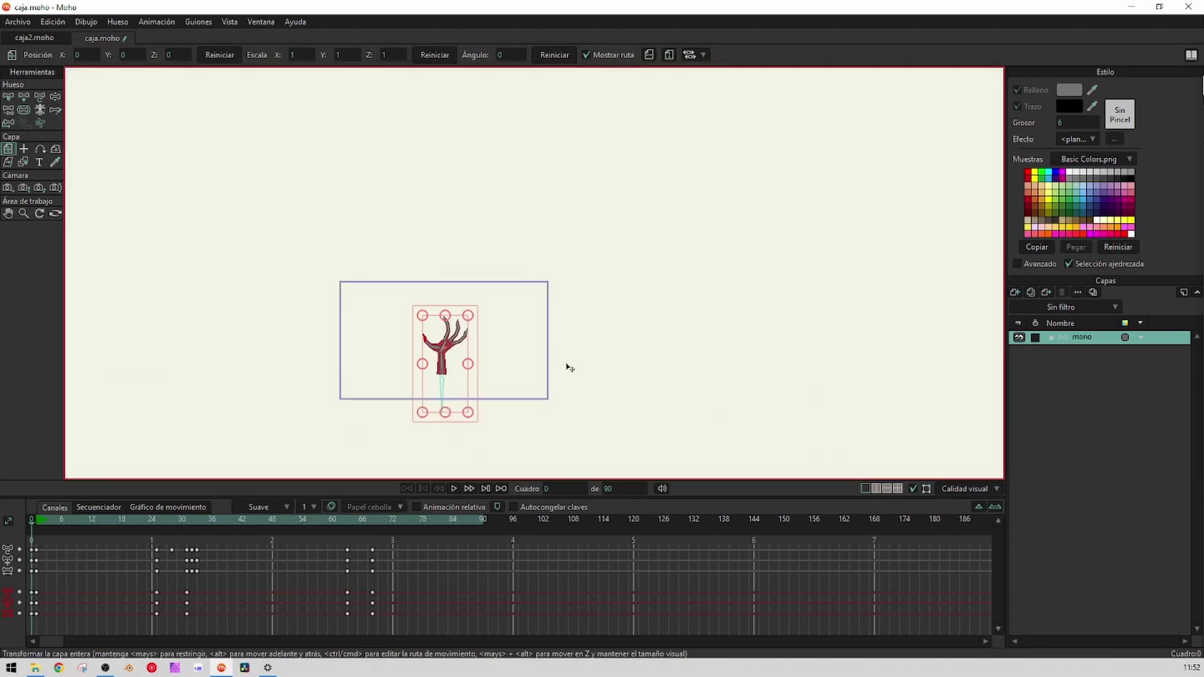
scroll(566, 367, up, 4)
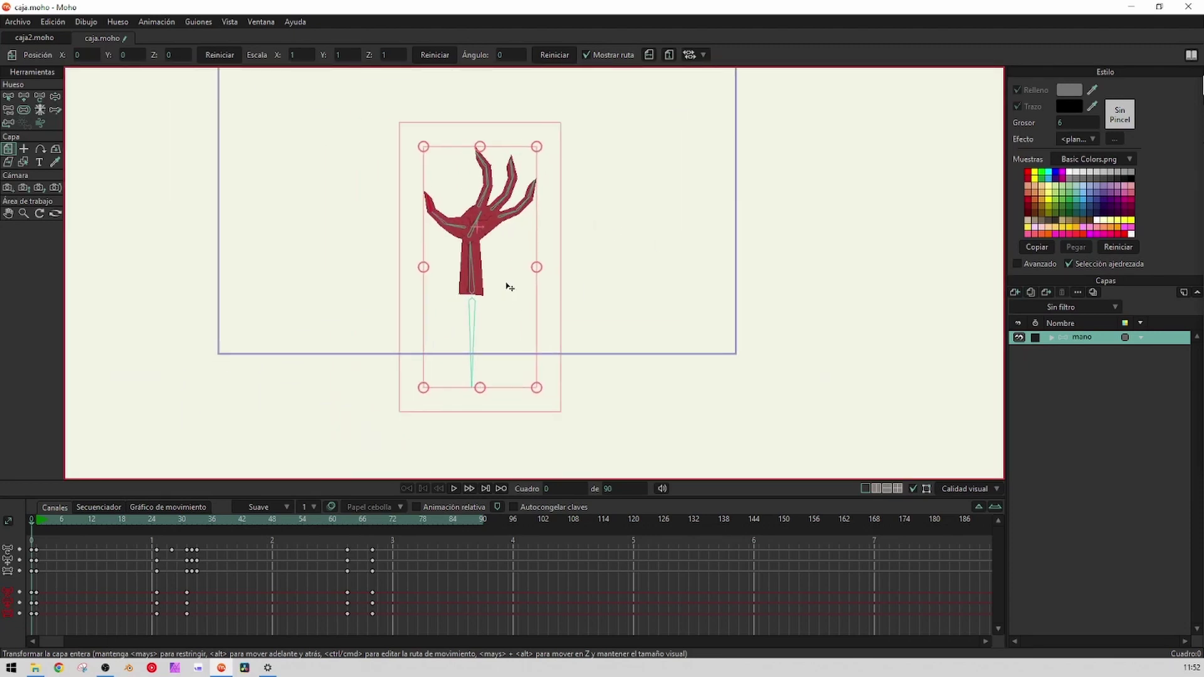
Examine the vector shapes of the forearm and palma layers inside the mano bone group
click(1053, 337)
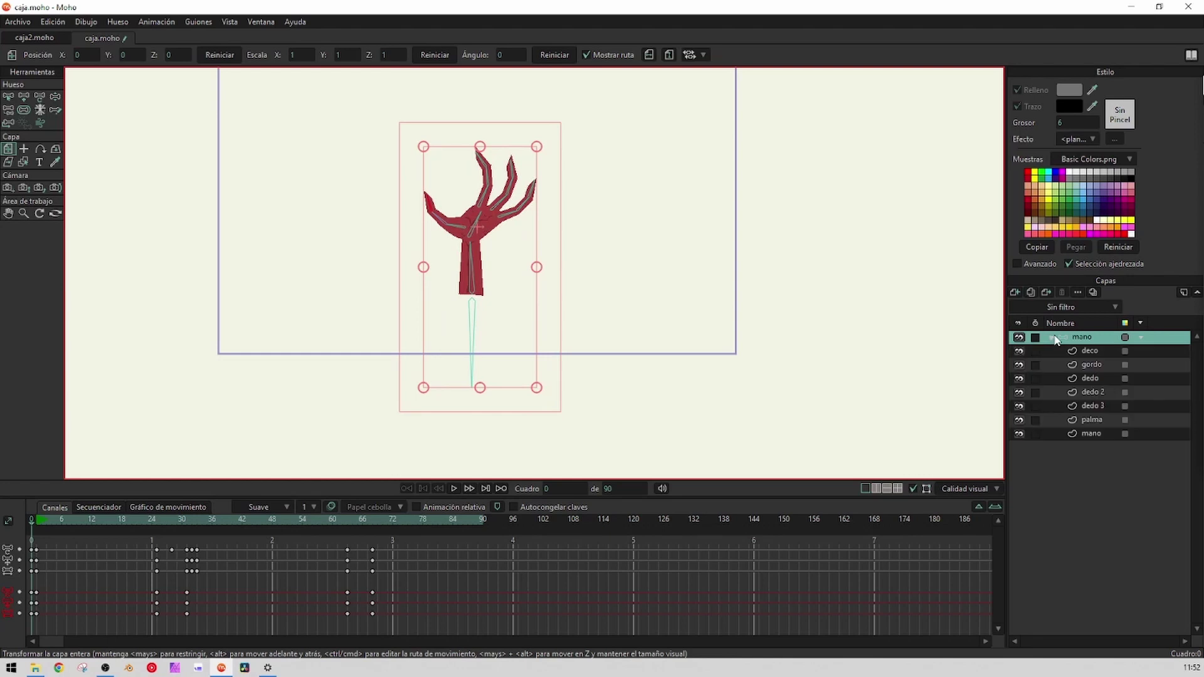
click(1092, 434)
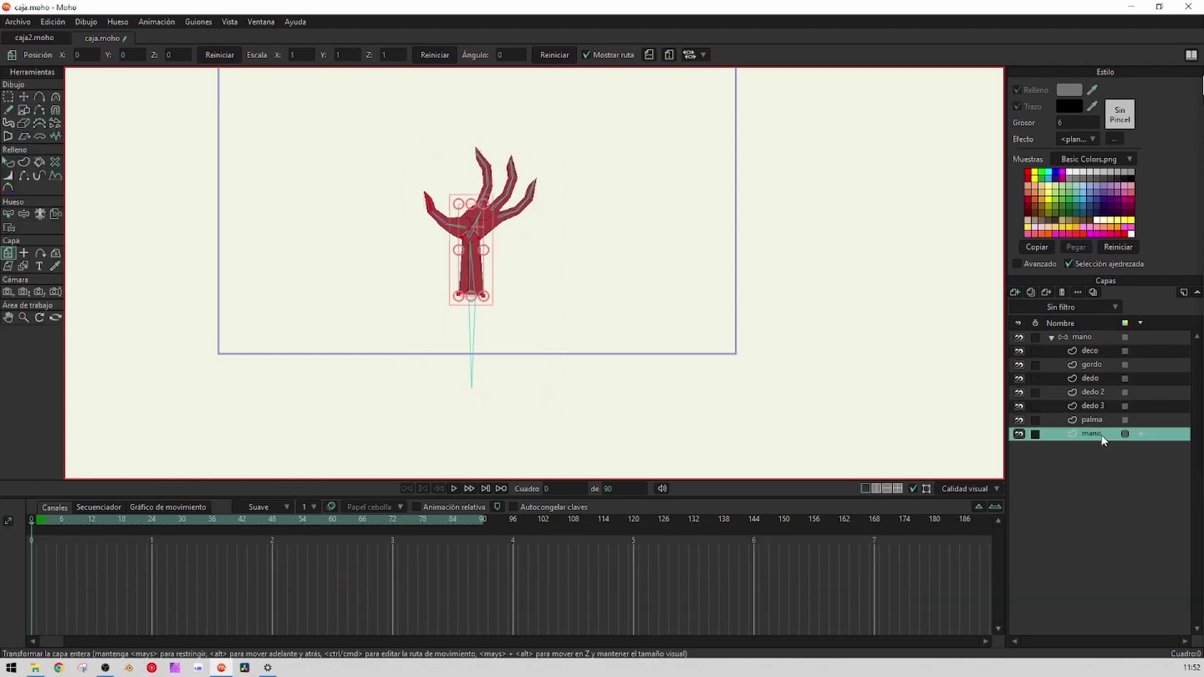
scroll(518, 349, up, 3)
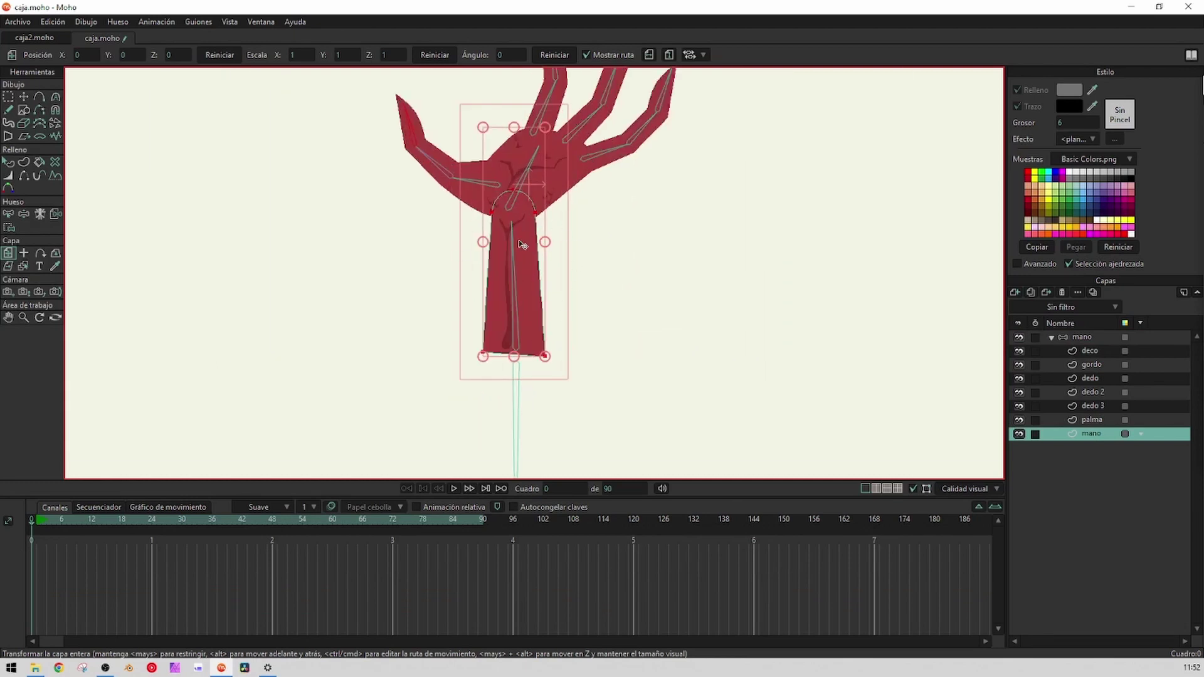
click(1022, 436)
click(1020, 434)
click(1092, 420)
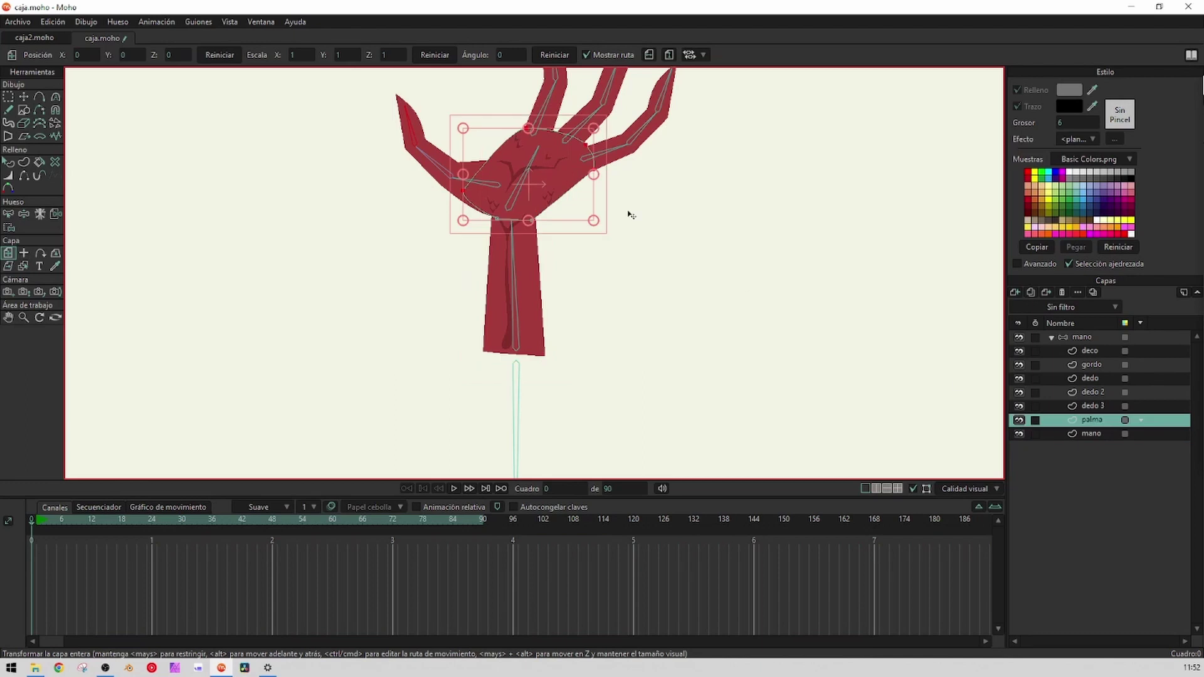
scroll(629, 215, up, 3)
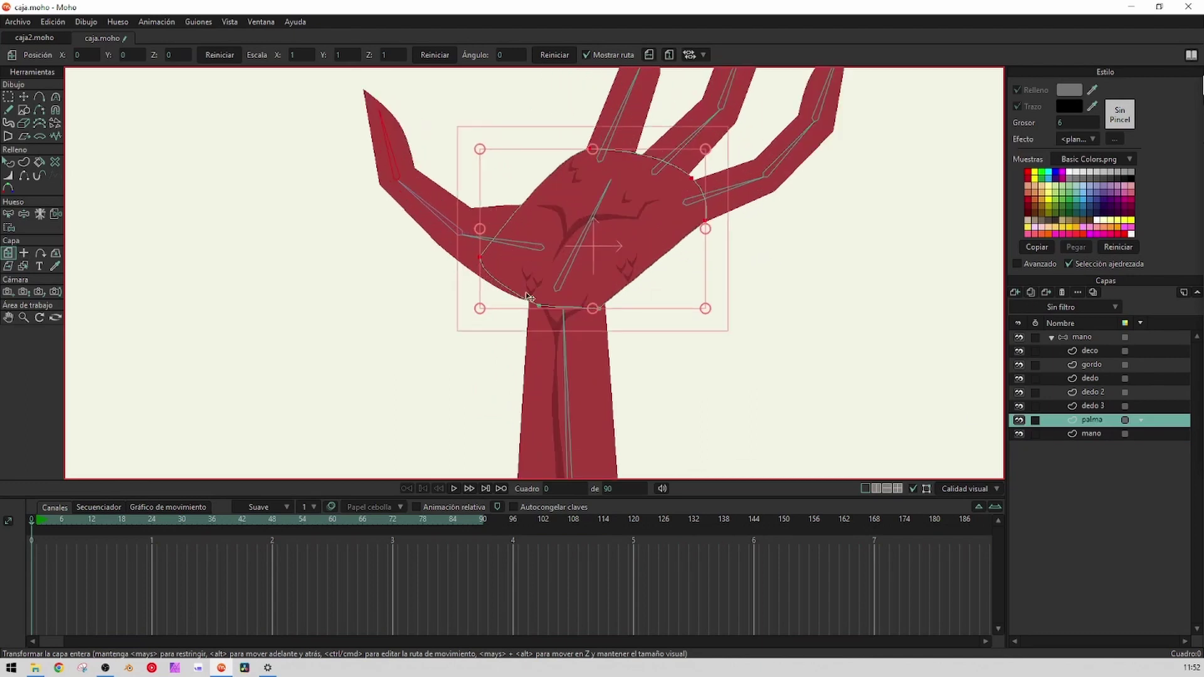
scroll(510, 257, down, 3)
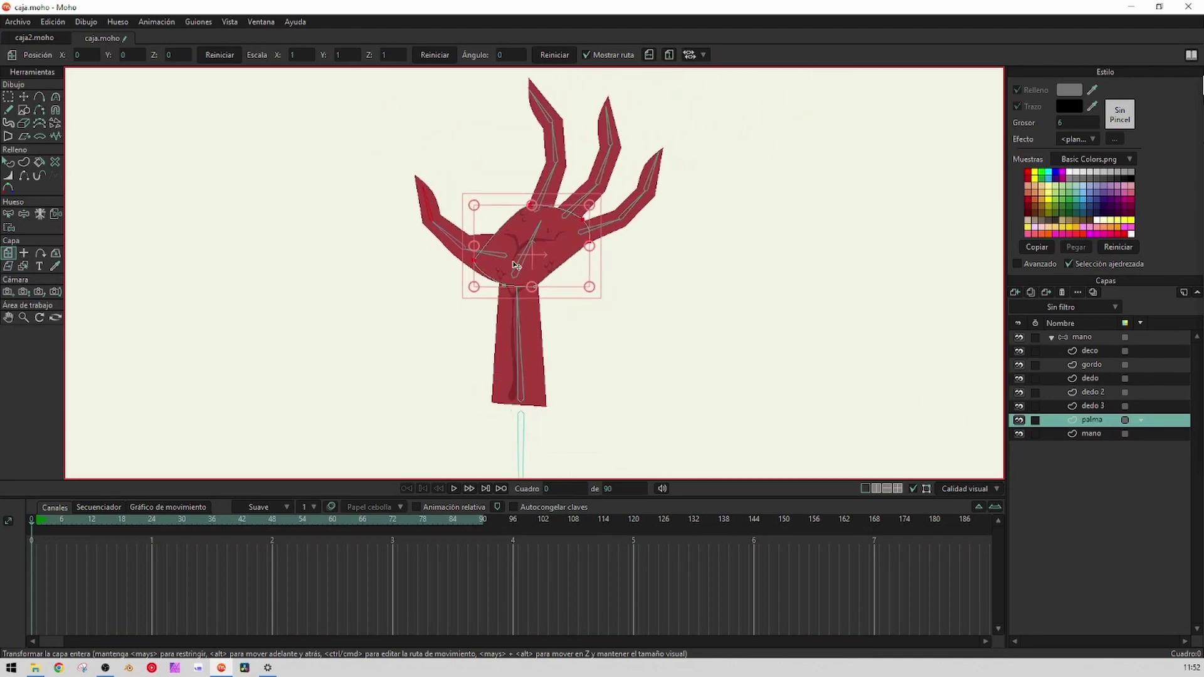
Delete the filled shape of the finger's base segment on the dedo 3 layer
click(1094, 404)
scroll(627, 289, up, 3)
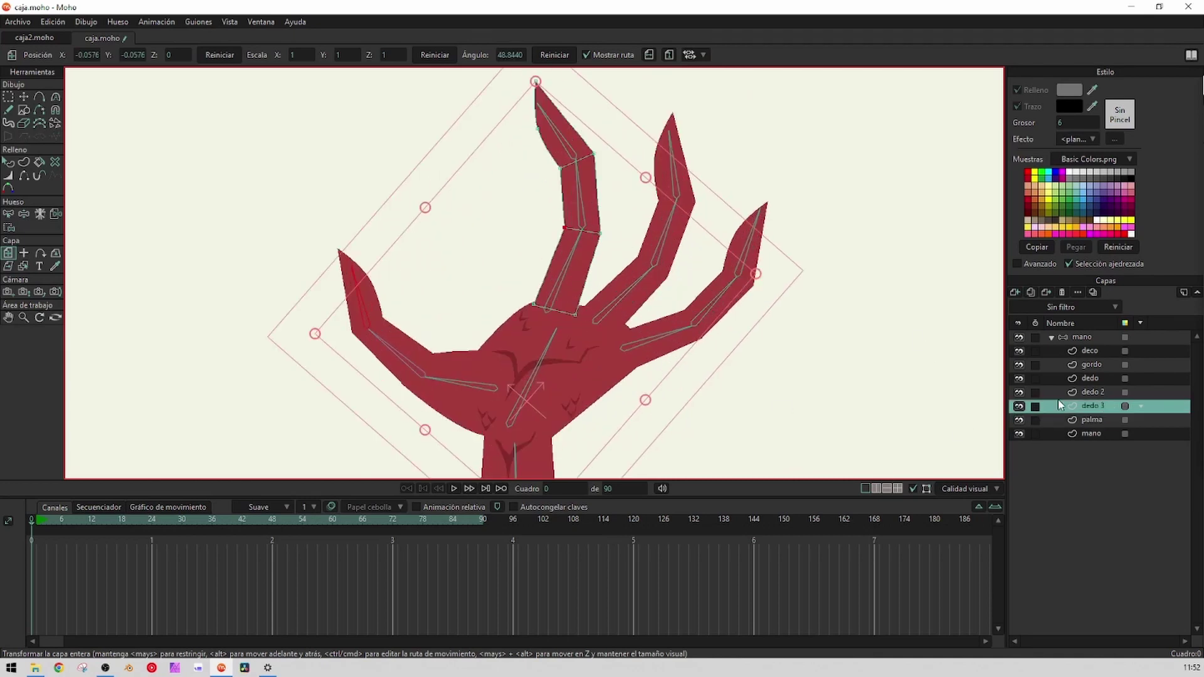
click(1020, 407)
click(1020, 407)
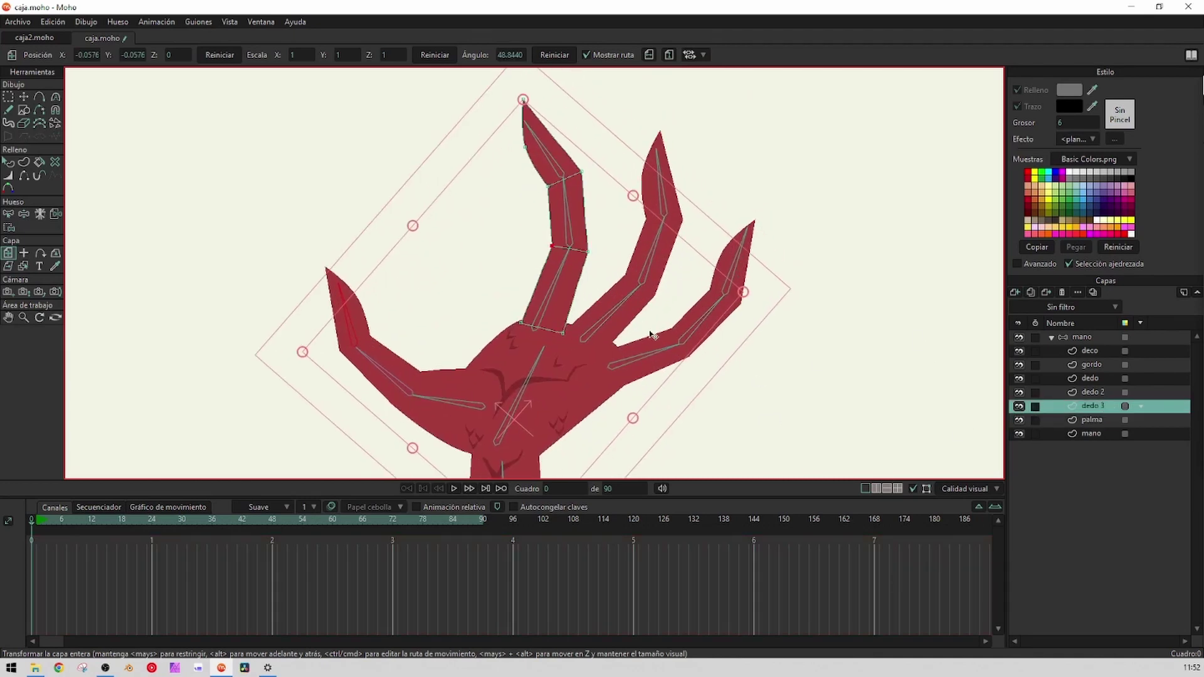
scroll(573, 268, up, 2)
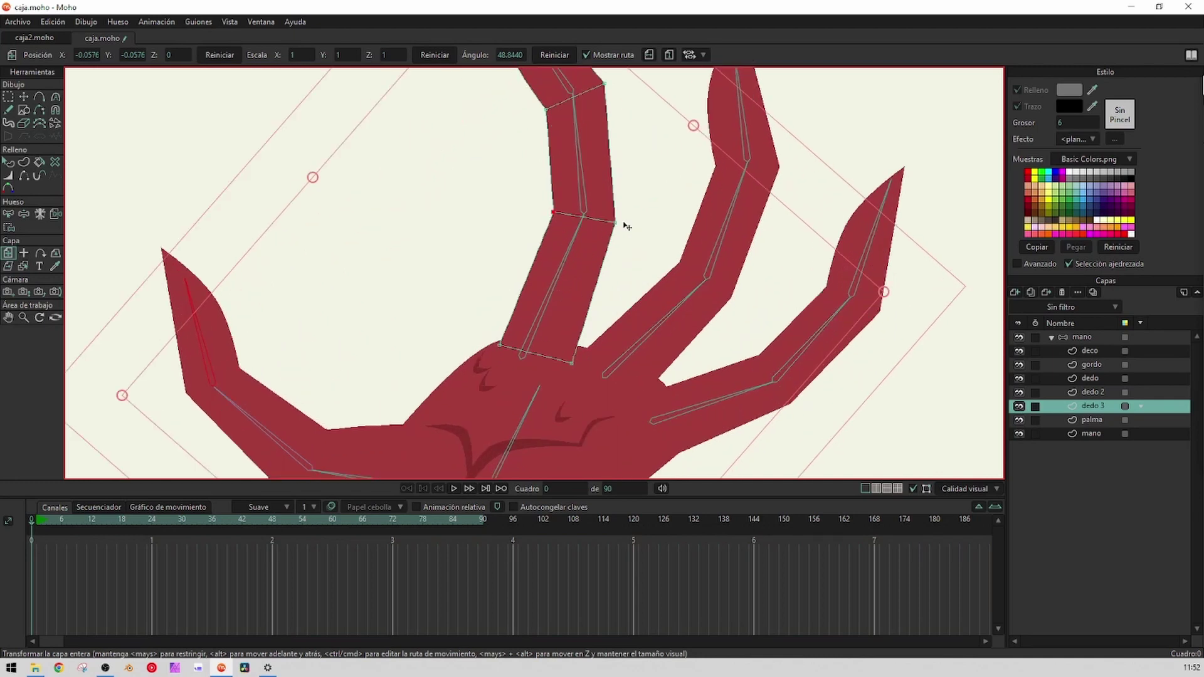
scroll(626, 223, up, 2)
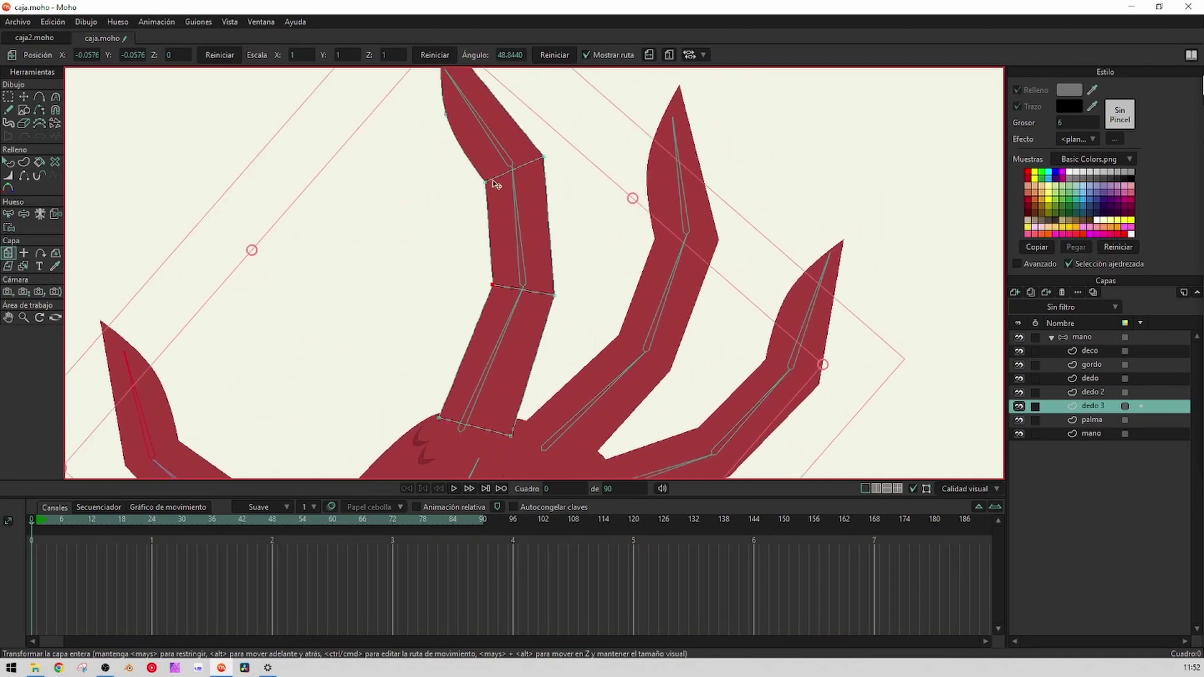
scroll(471, 187, down, 2)
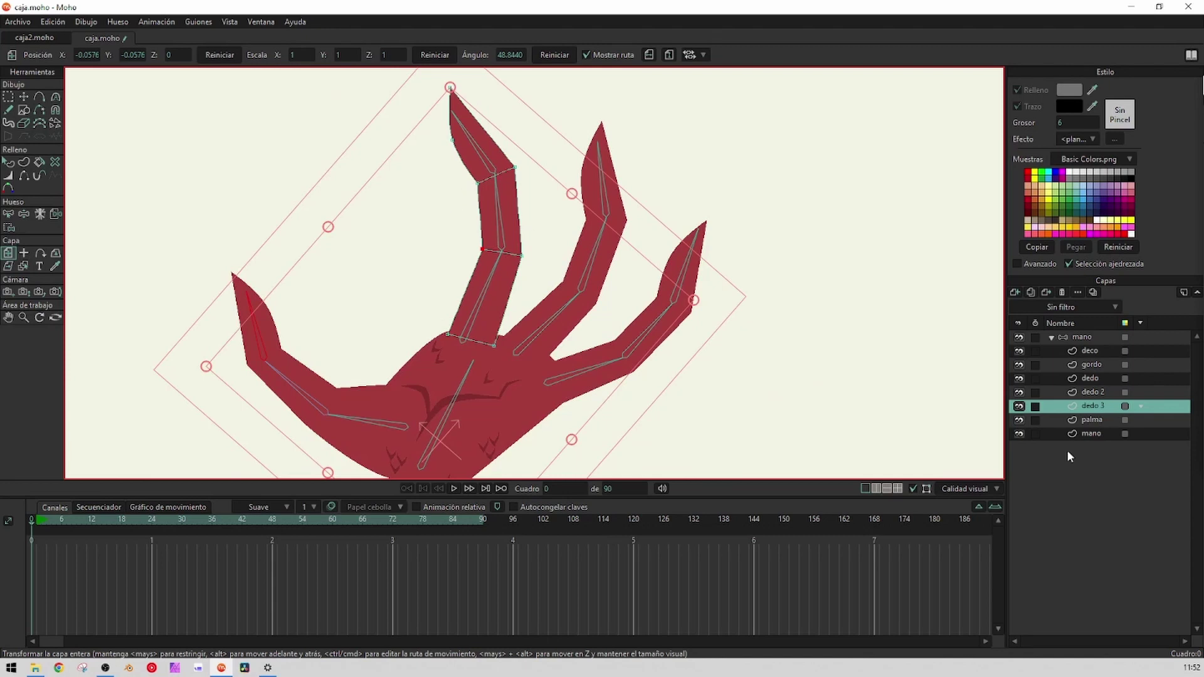
click(56, 163)
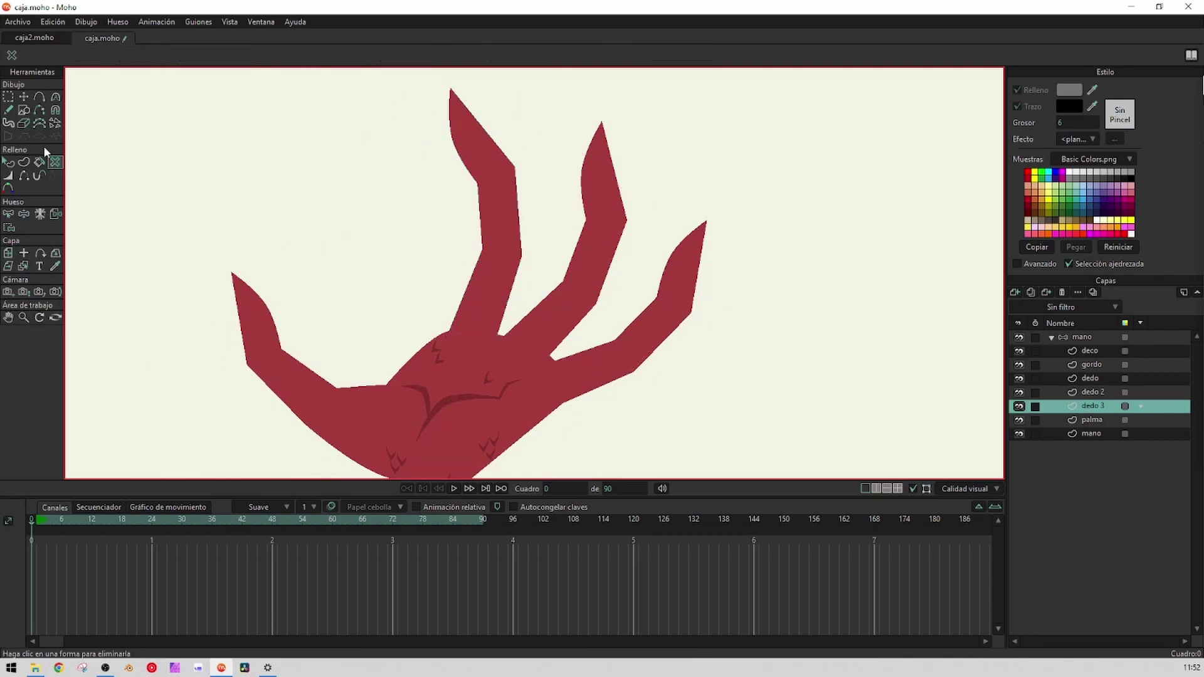
click(489, 292)
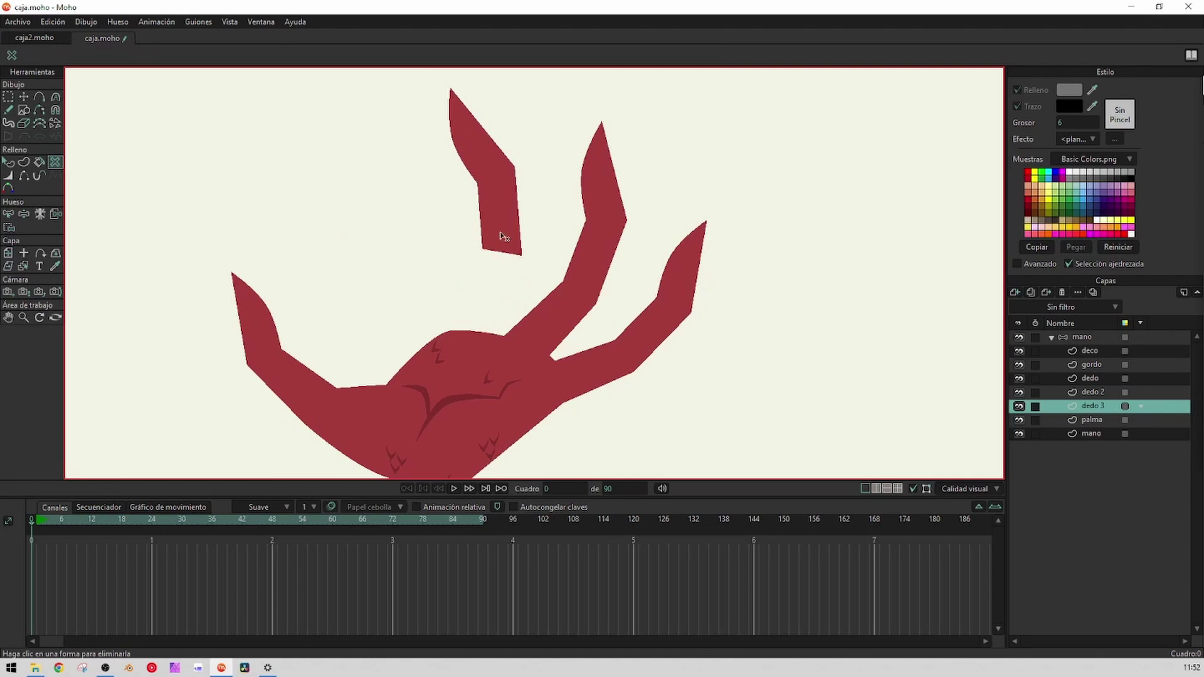
Delete the filled shapes of the finger's middle and tip segments on the dedo 3 layer
click(502, 228)
click(491, 167)
key(g)
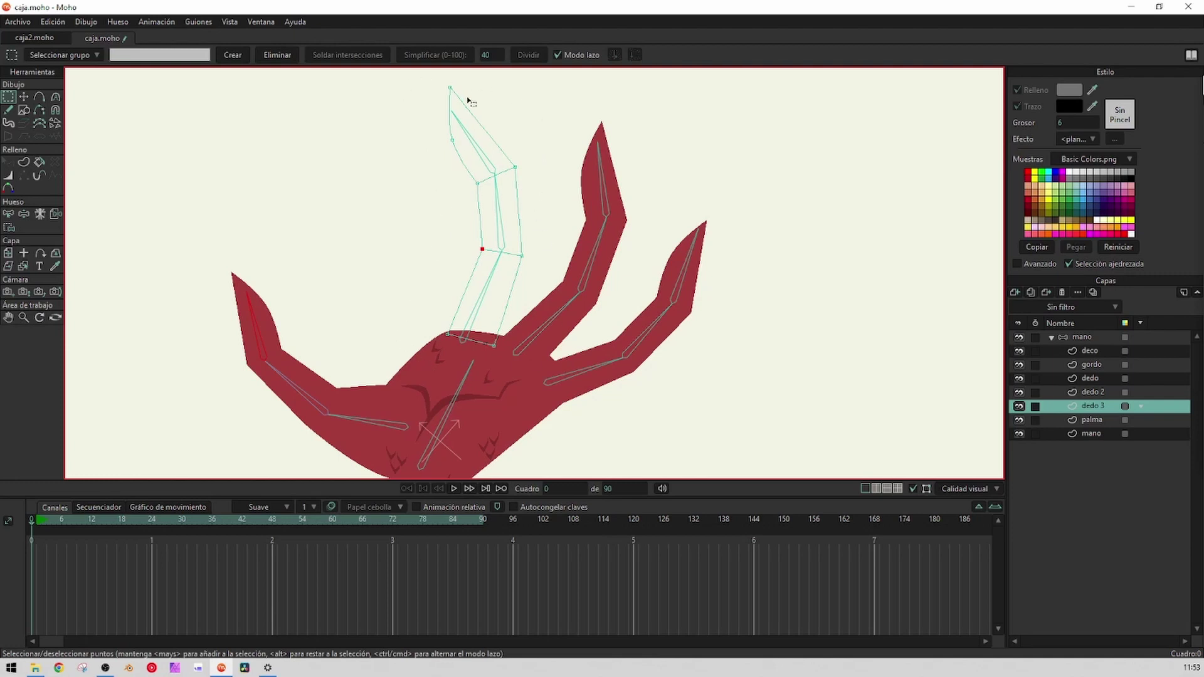
key(ctrl+z)
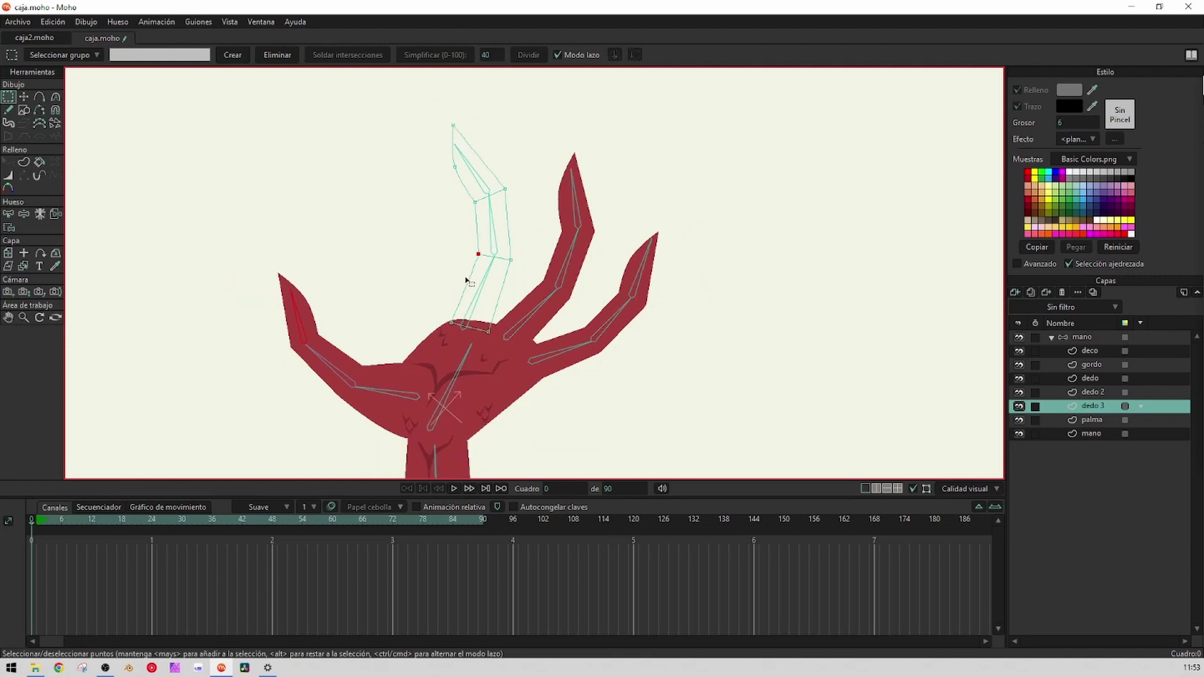
Create a shape with fill and stroke from the finger's base segment points on dedo 3, with fill colour #549400
drag(466, 279, 417, 251)
key(u)
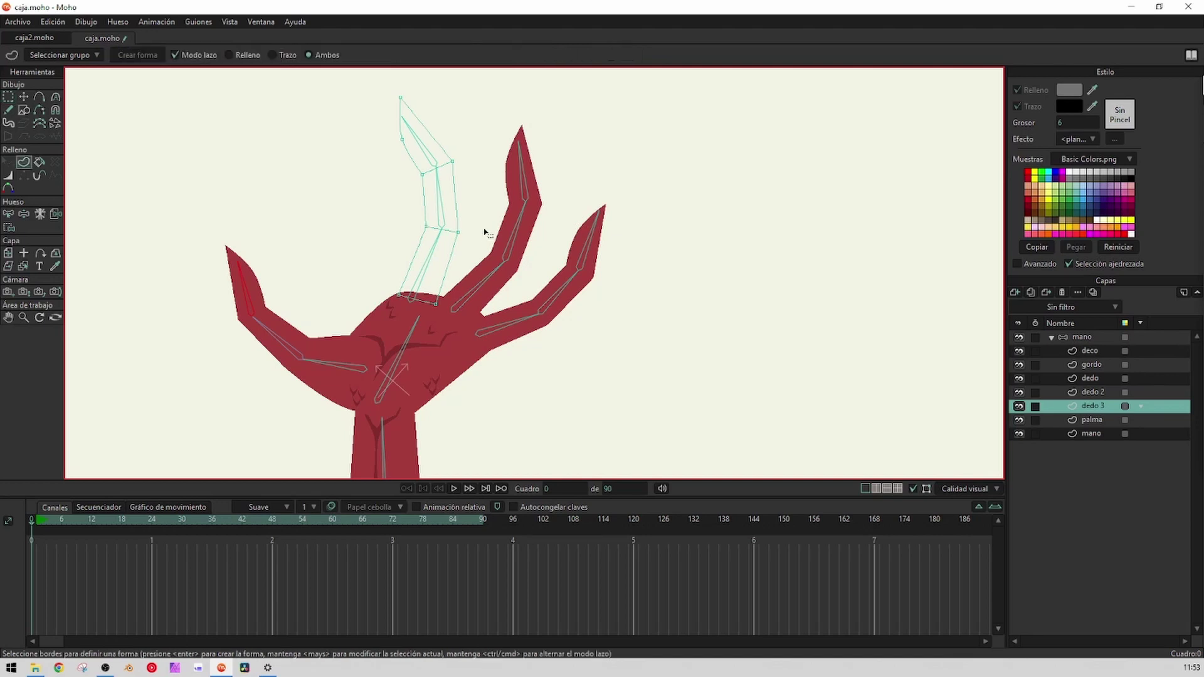
mouse_move(484, 233)
mouse_down()
mouse_move(434, 209)
mouse_move(361, 246)
mouse_move(378, 313)
mouse_move(444, 340)
mouse_move(477, 266)
mouse_move(475, 215)
mouse_up()
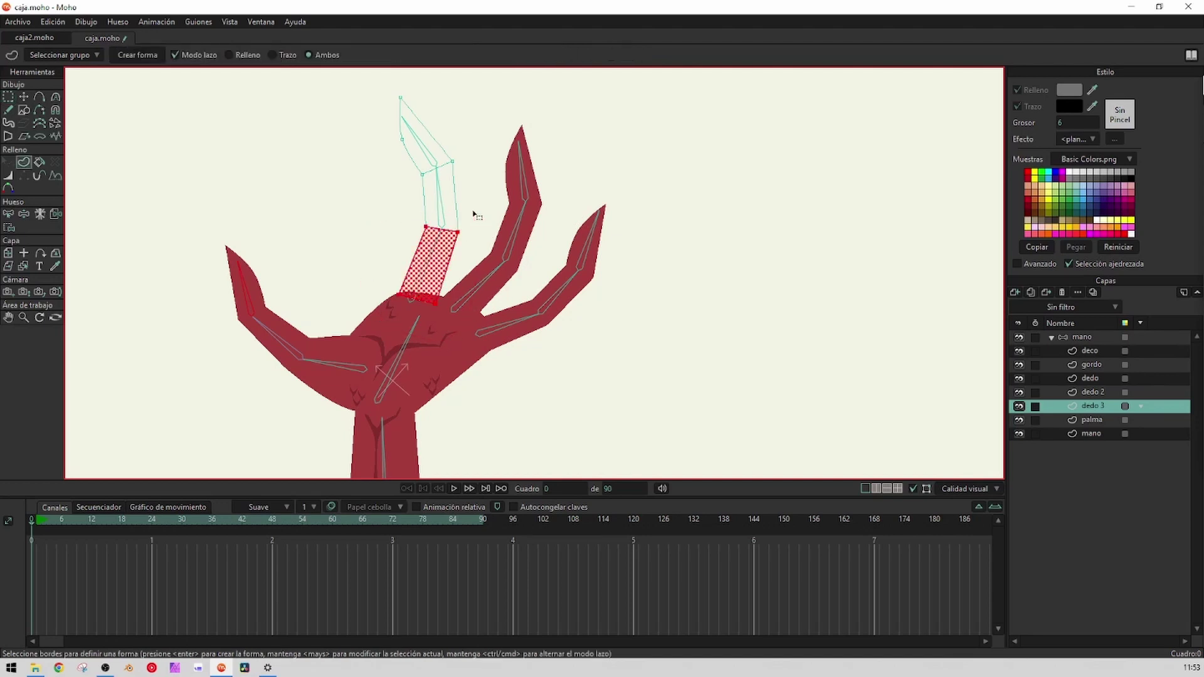
click(1071, 90)
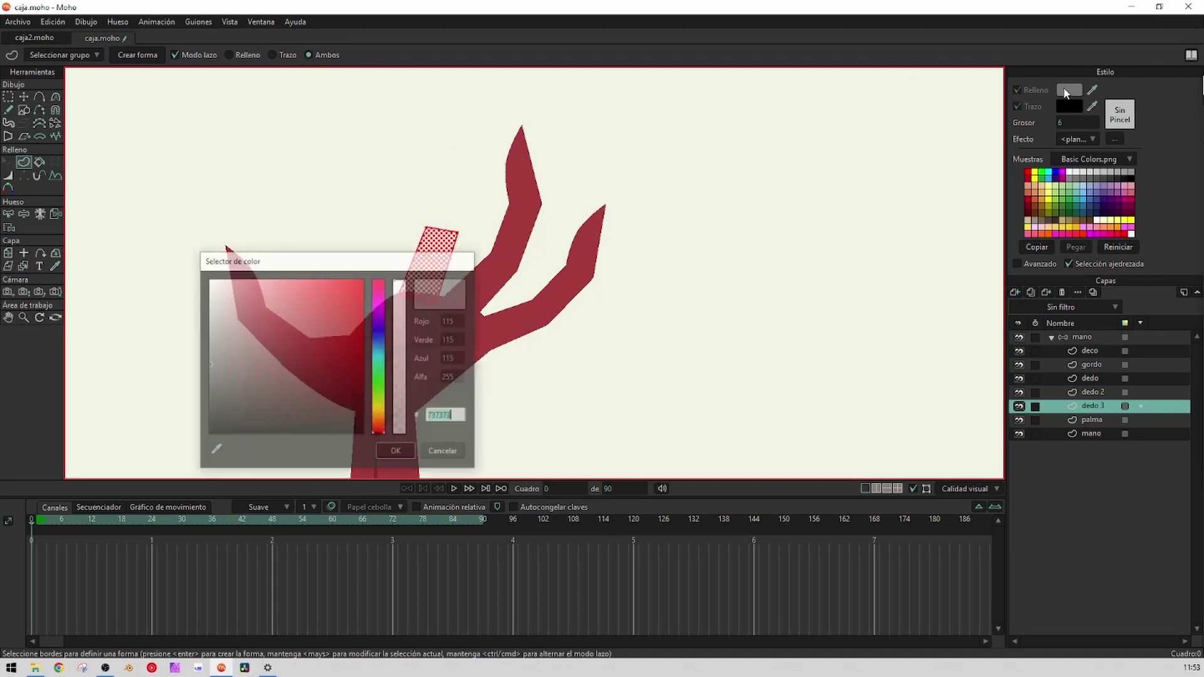
click(381, 398)
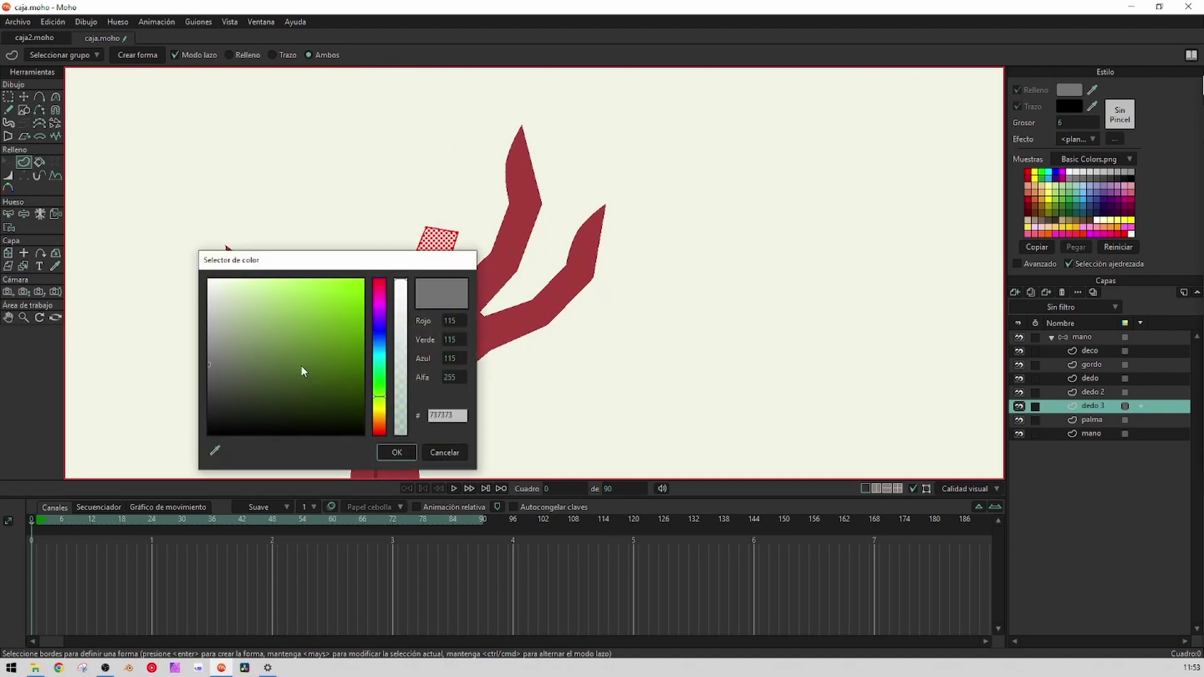
click(361, 343)
click(403, 453)
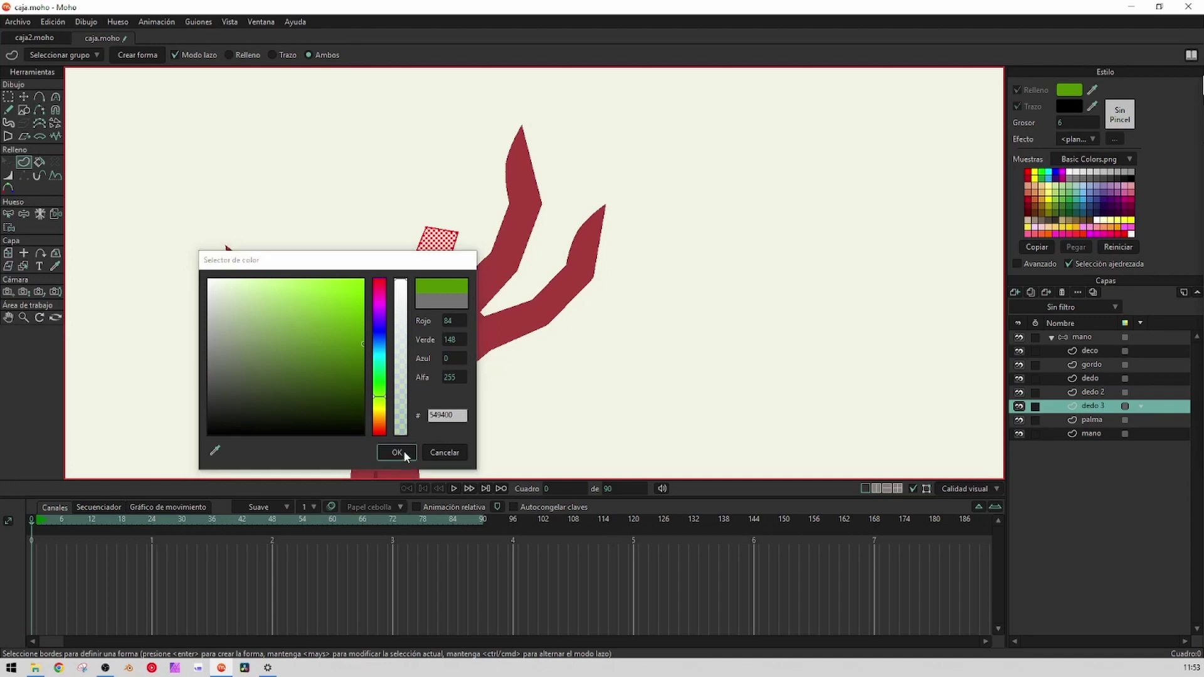
Create a shape with fill and black stroke from the finger's middle segment and give it a lighter green fill
scroll(446, 217, up, 3)
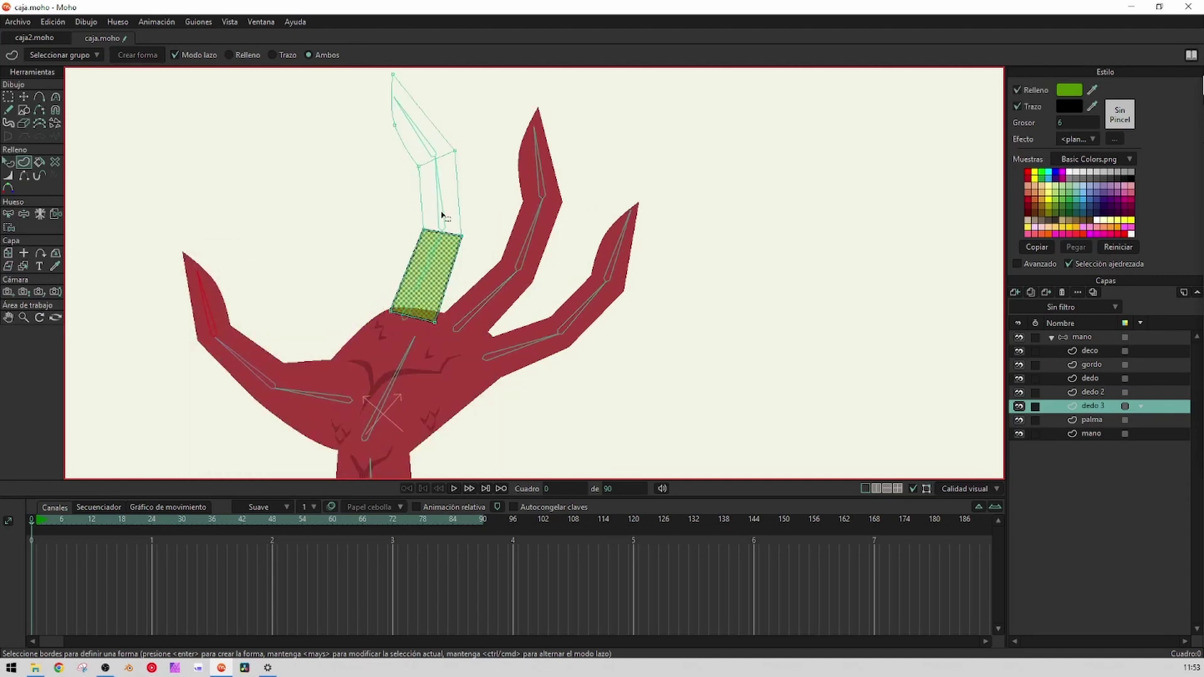
mouse_move(496, 166)
mouse_down()
mouse_move(424, 142)
mouse_move(388, 178)
mouse_move(398, 250)
mouse_move(463, 277)
mouse_move(519, 201)
mouse_move(475, 141)
mouse_up()
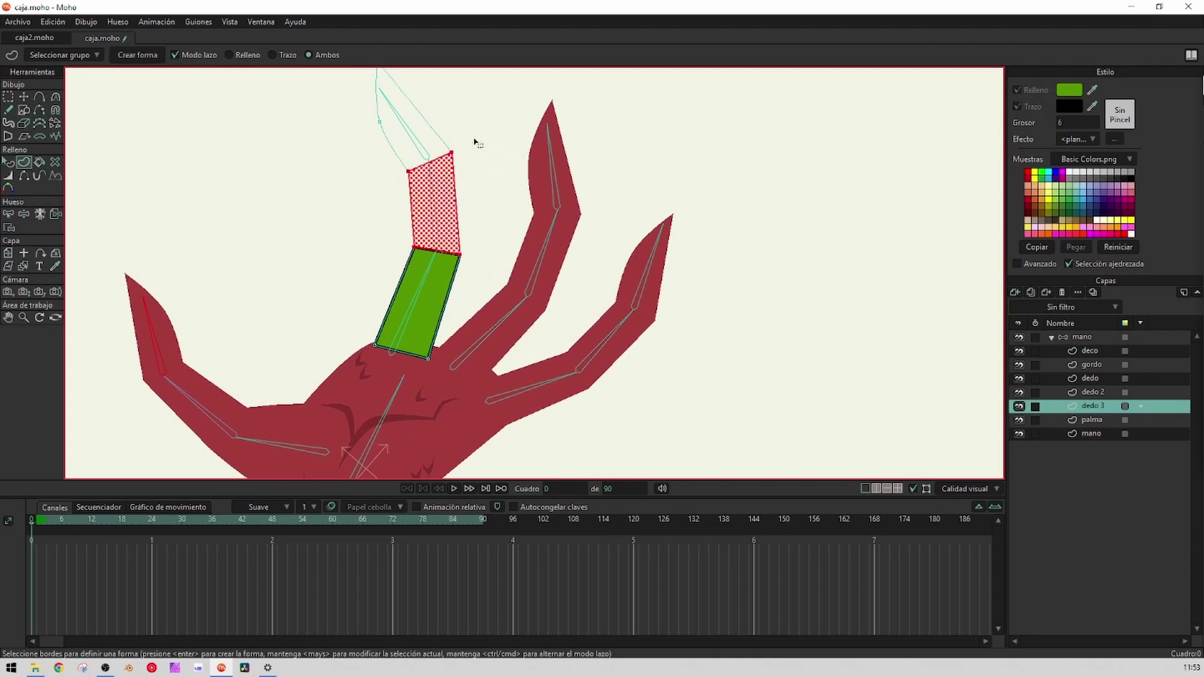
key(Return)
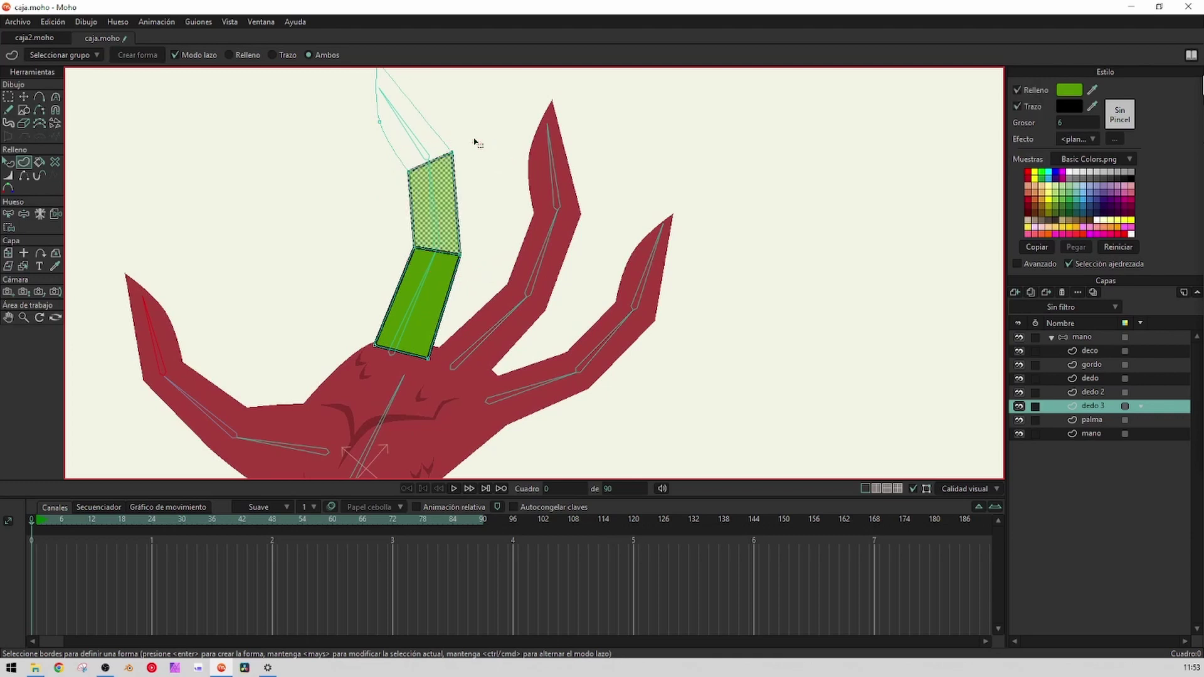
click(1075, 90)
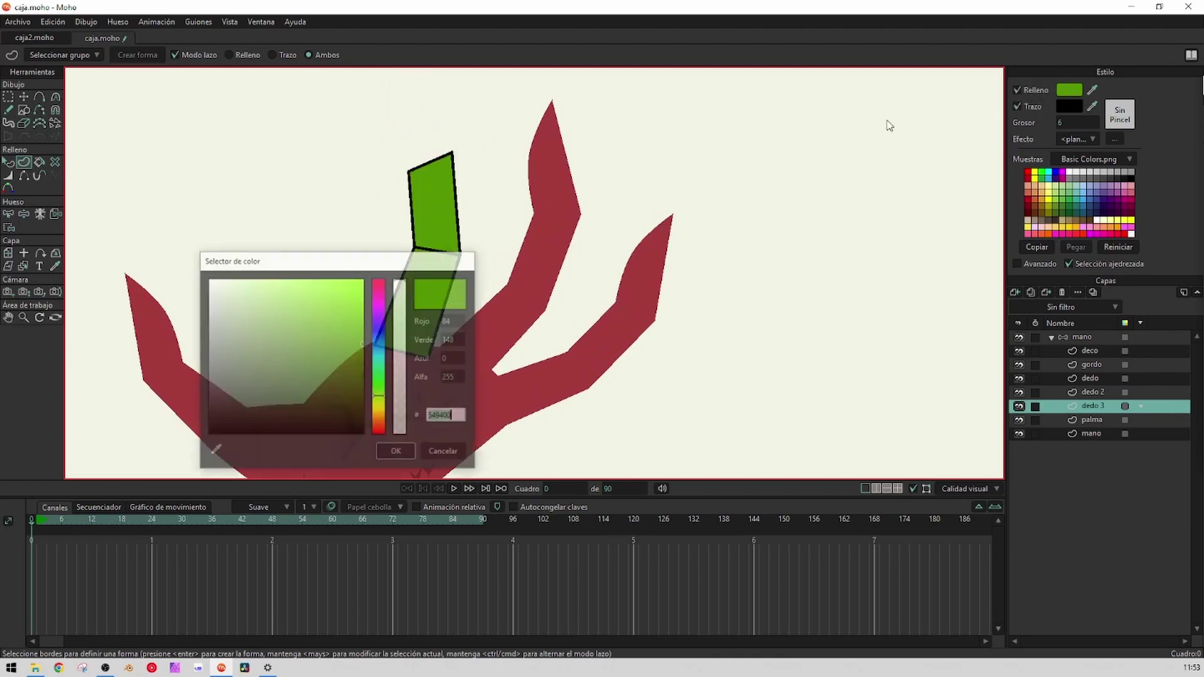
drag(358, 330, 374, 308)
click(401, 452)
Create a shape with fill and black stroke from the fingertip segment and give it the brightest green fill
scroll(502, 255, up, 3)
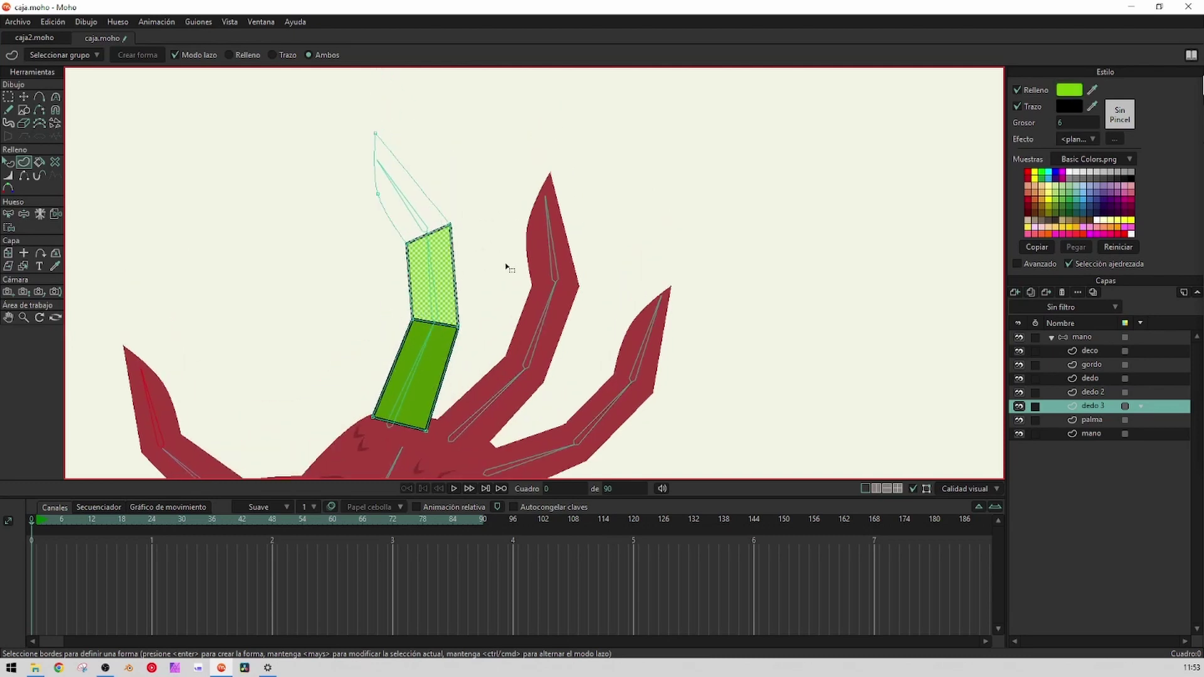
mouse_move(449, 139)
mouse_down()
mouse_move(344, 152)
mouse_move(416, 254)
mouse_move(438, 115)
mouse_up()
key(Return)
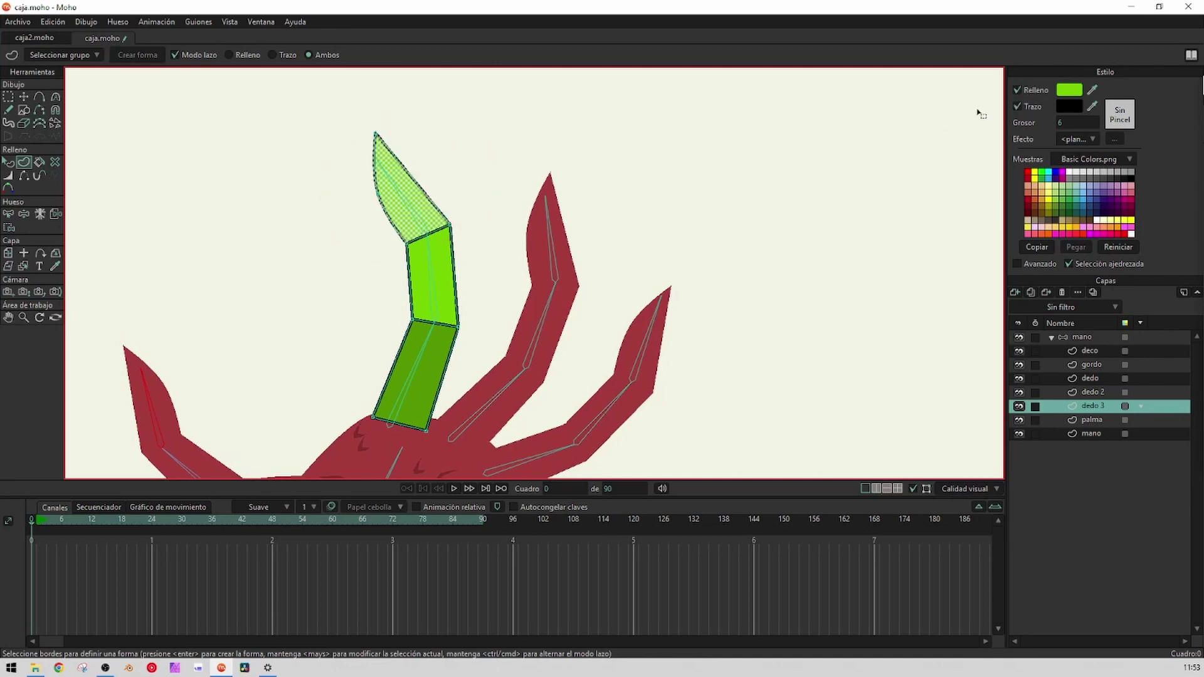
click(1070, 92)
drag(349, 310, 367, 293)
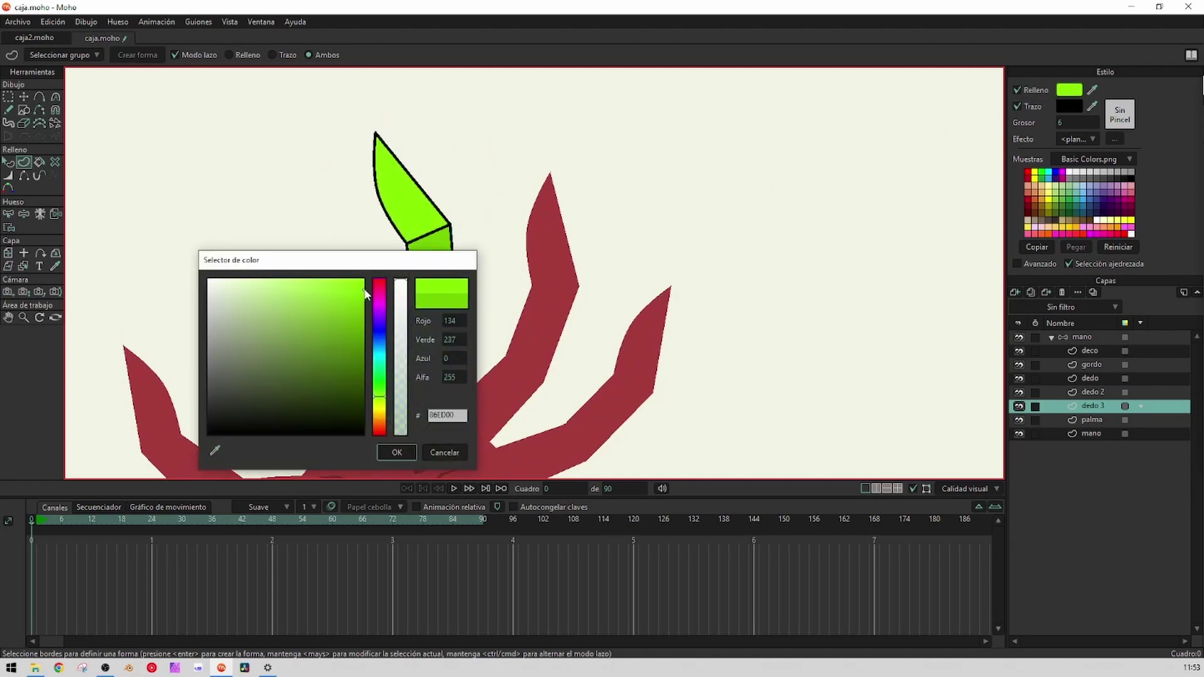
click(398, 453)
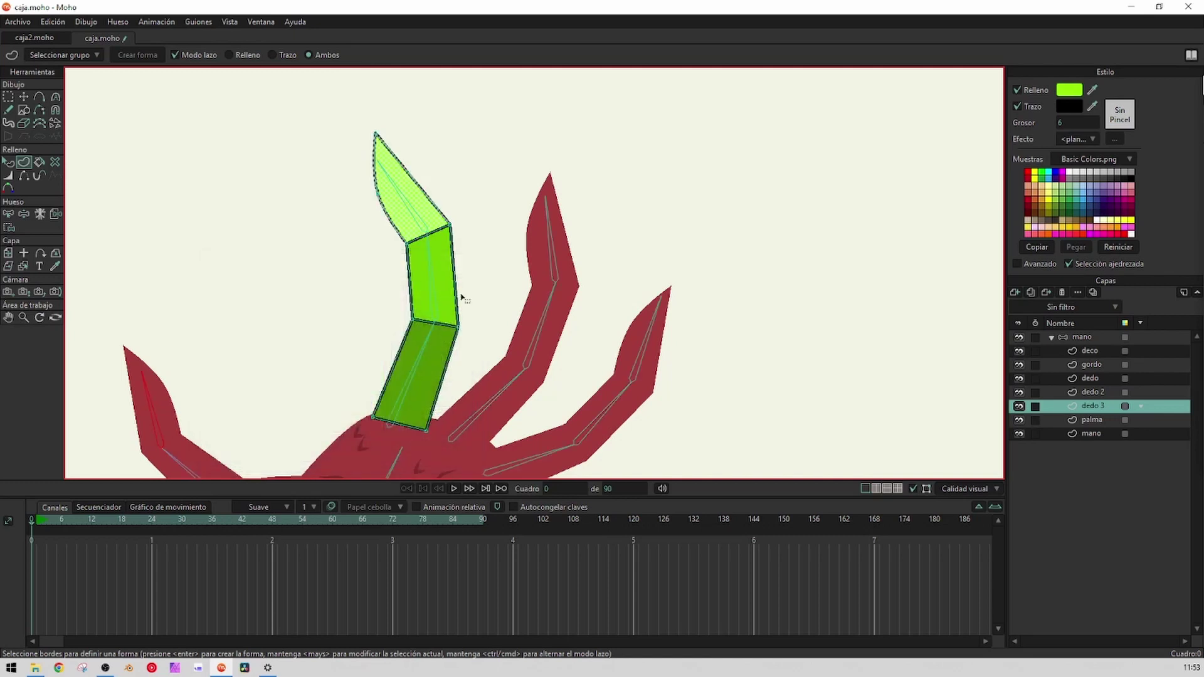
Select the tip shape and the base shape of the green finger individually to examine its separate segments
scroll(463, 269, down, 3)
key(q)
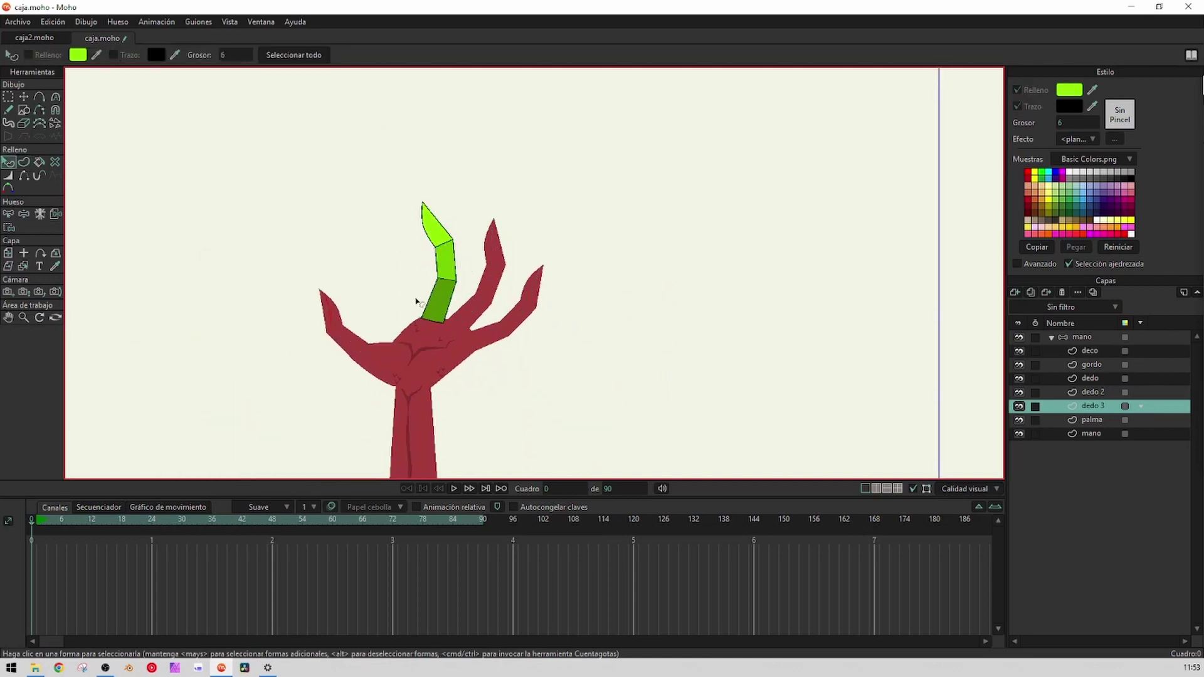
scroll(420, 296, up, 2)
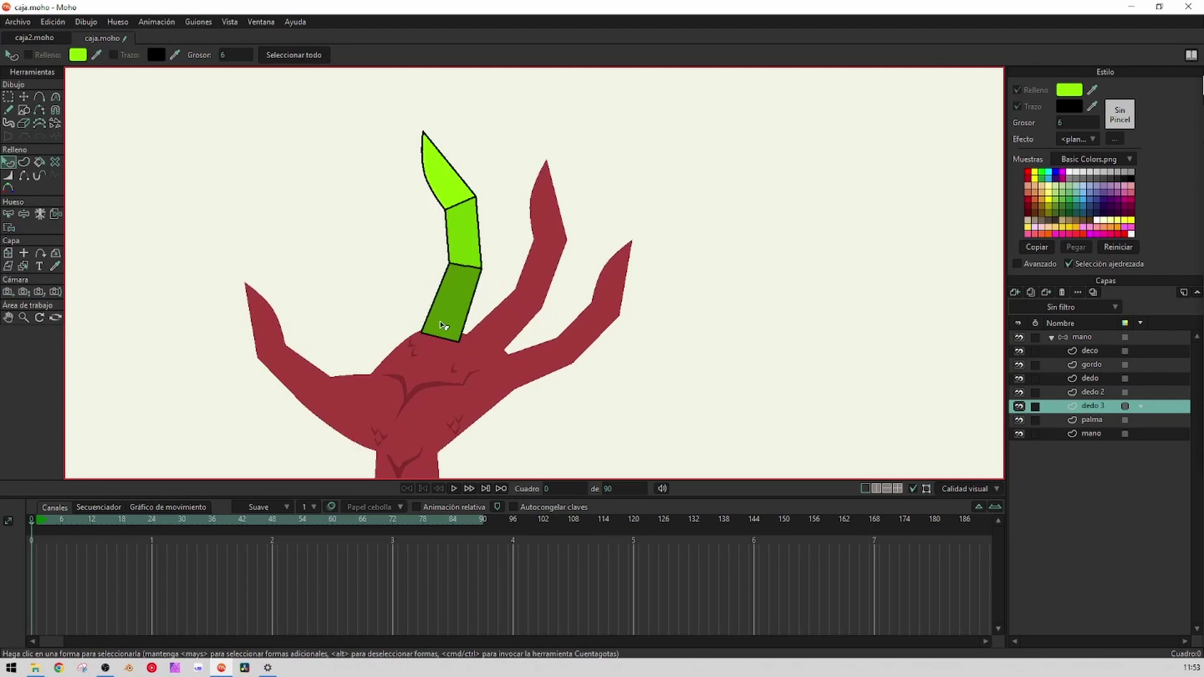
click(441, 176)
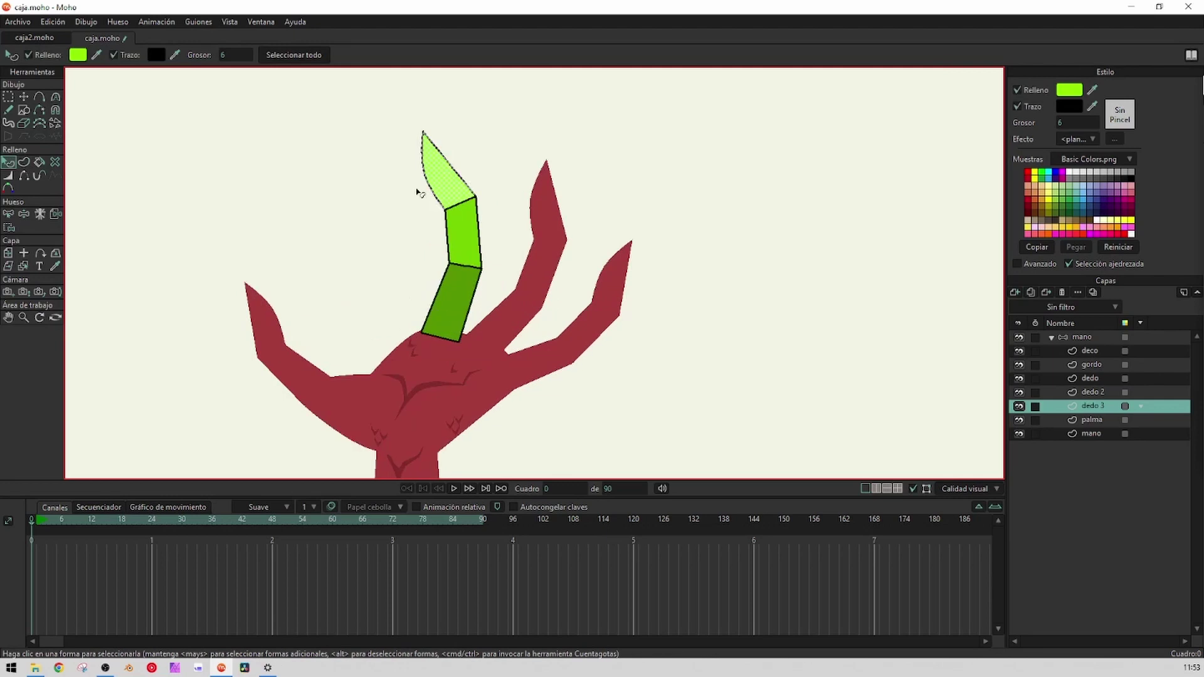
click(448, 301)
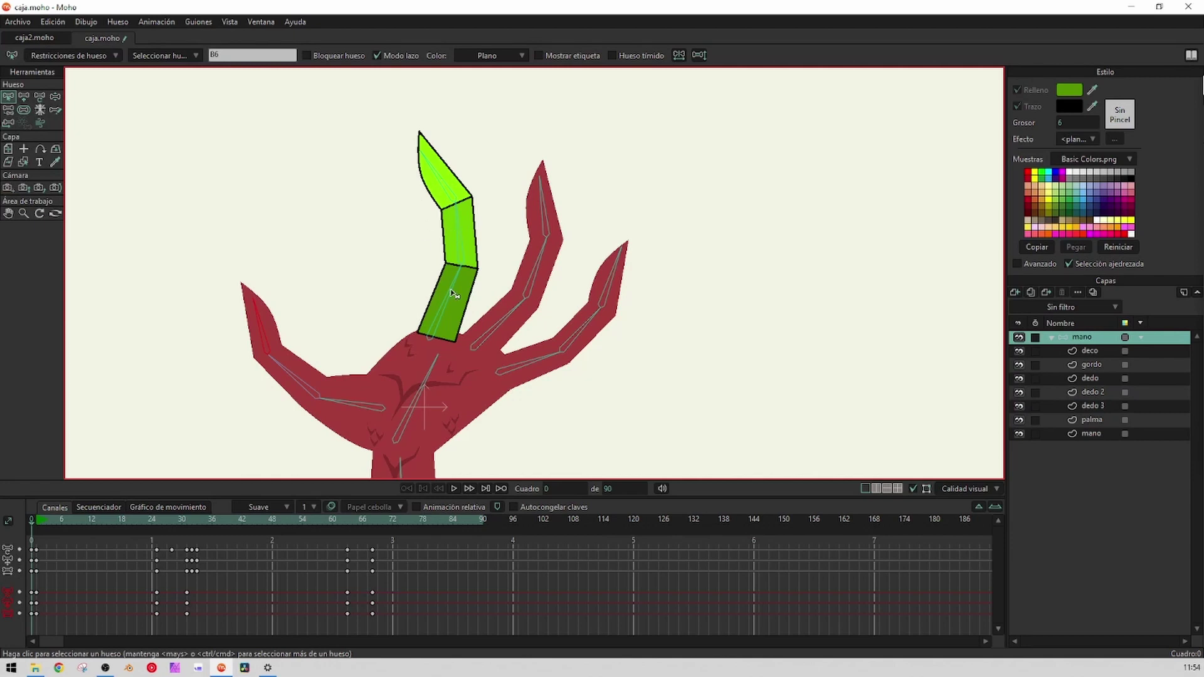
With Manipulate Bones active on the mano bone layer, go to frame 25 and examine the closed hand pose
click(55, 96)
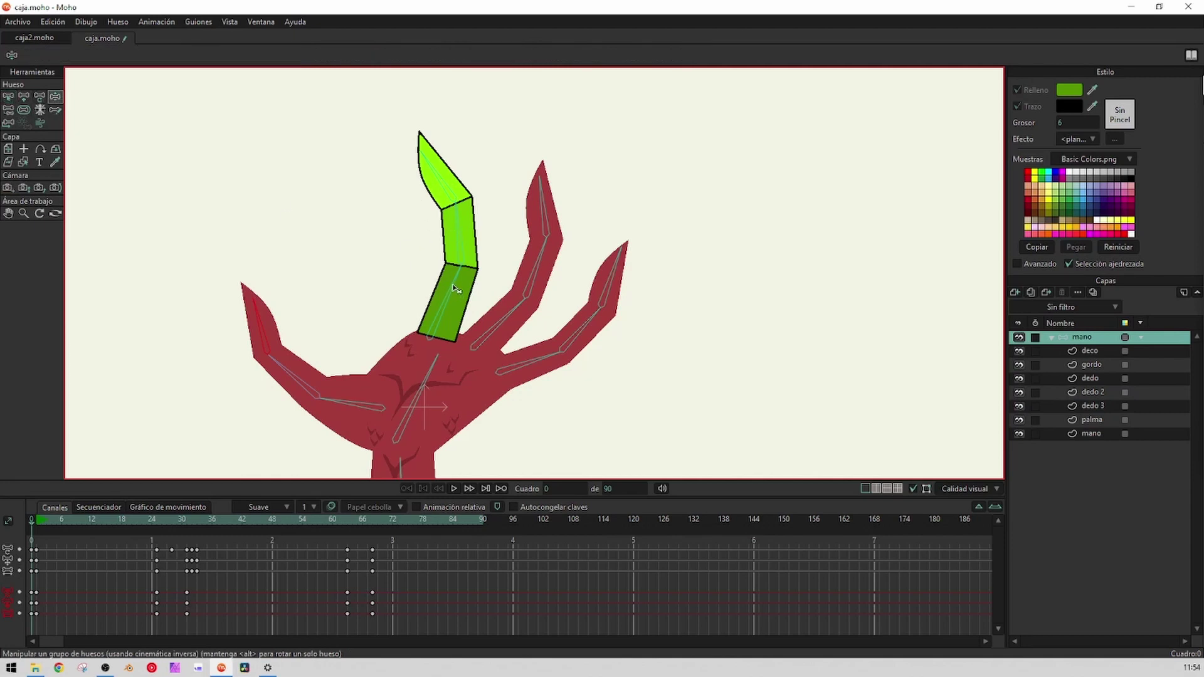
click(157, 521)
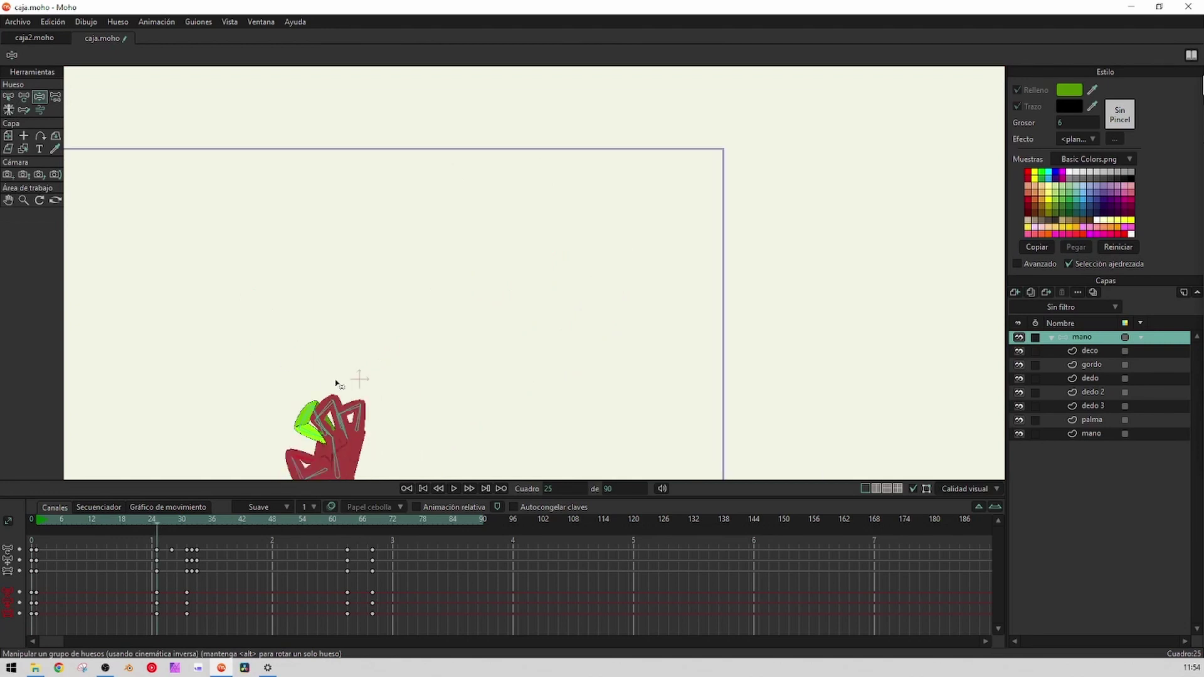
scroll(414, 272, up, 5)
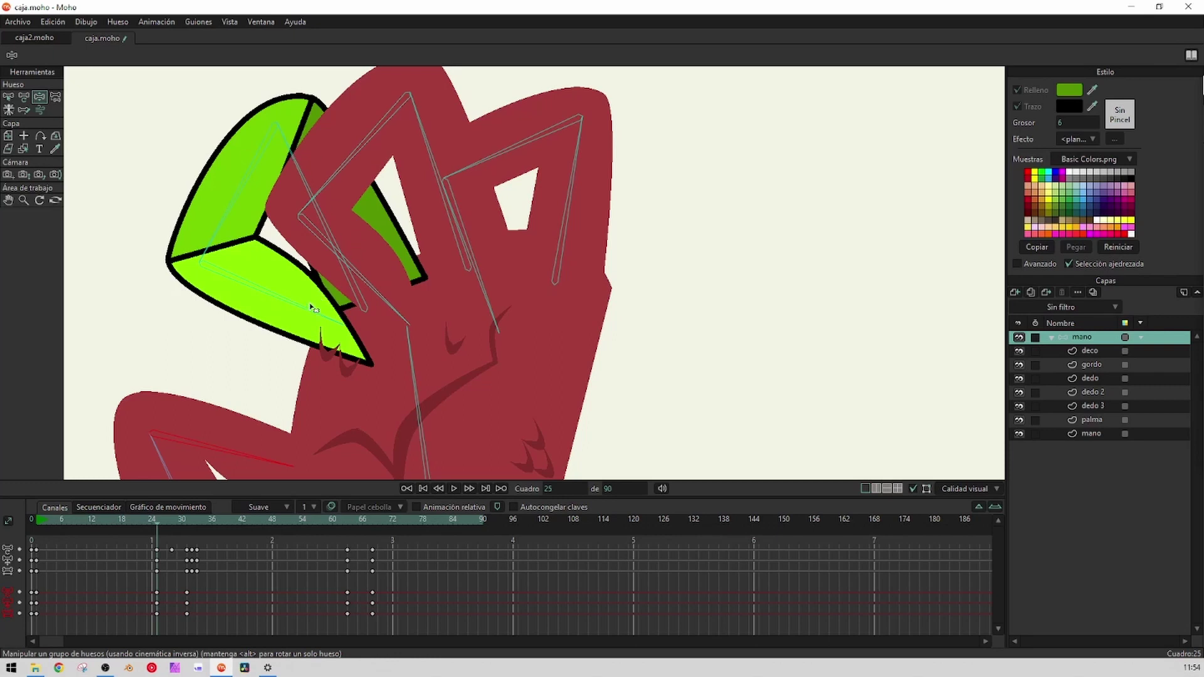
scroll(314, 301, down, 3)
scroll(277, 287, up, 2)
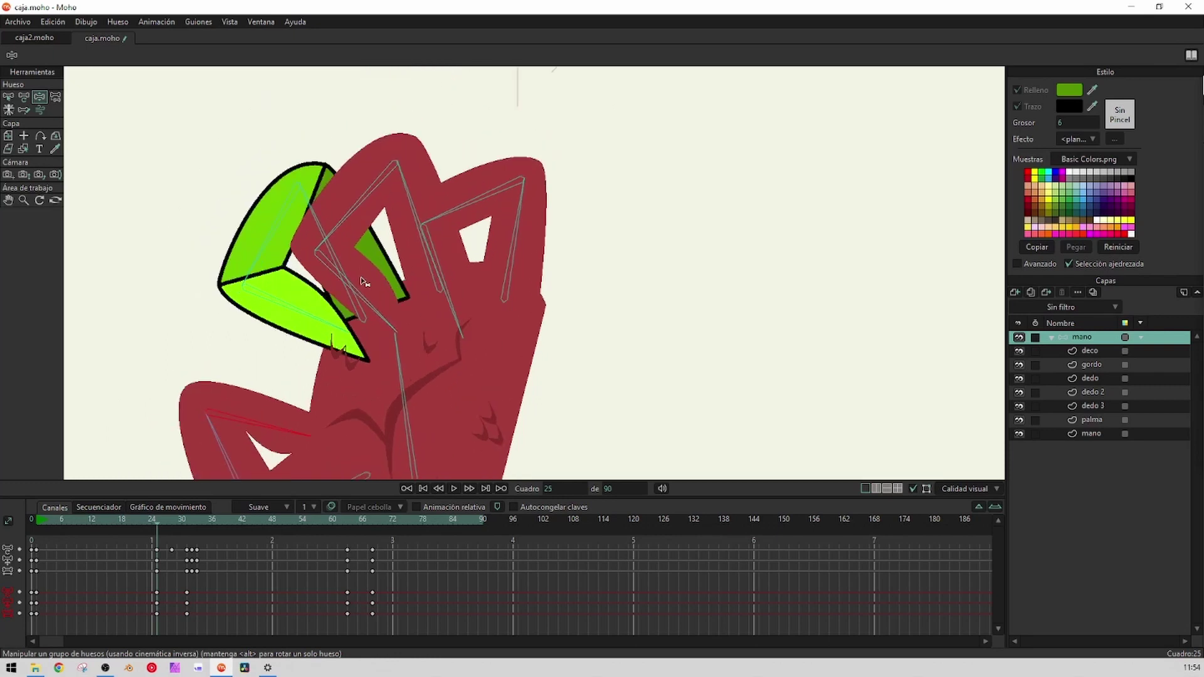
Hide the dedo and dedo 2 layers, keeping the green dedo 3 finger visible
click(1019, 392)
click(1019, 406)
click(1019, 406)
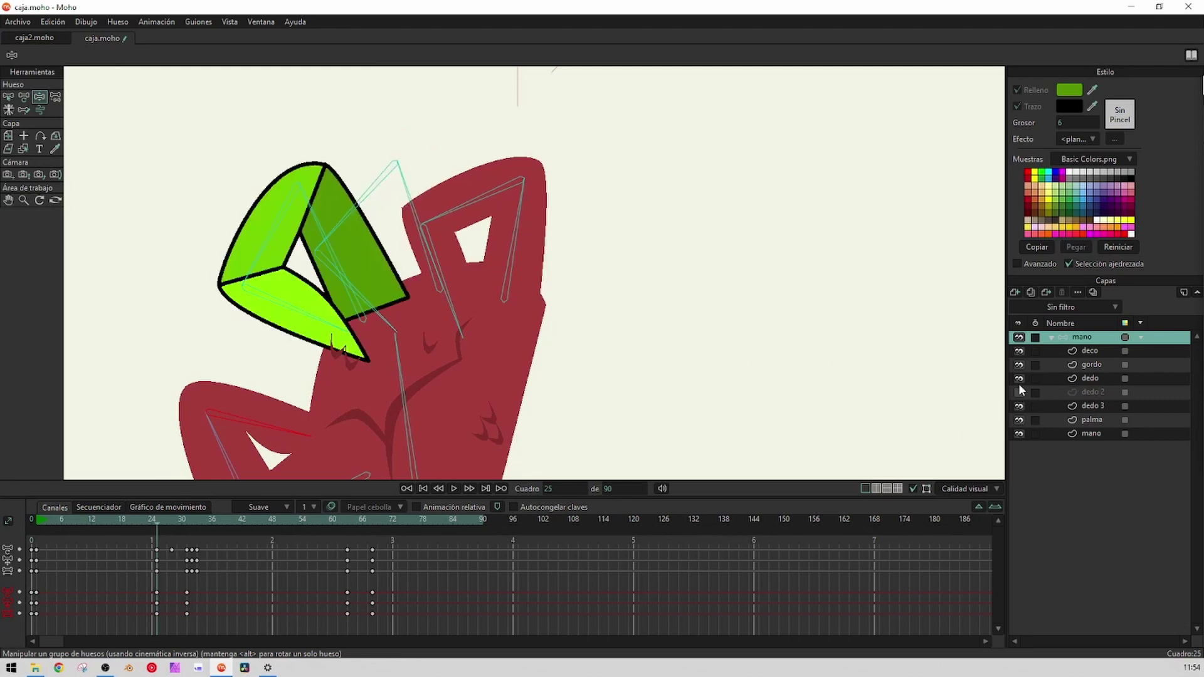
click(1020, 378)
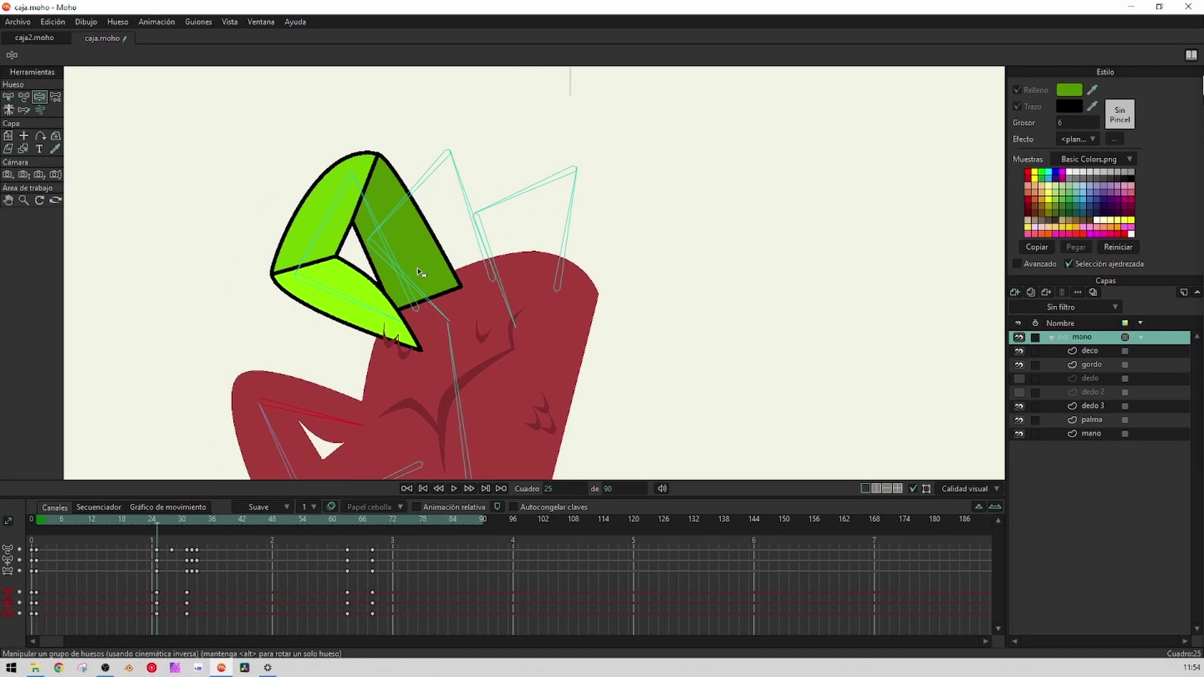
Examine how the three green segments of the folded finger stretch and overlap at the joints
scroll(420, 273, up, 3)
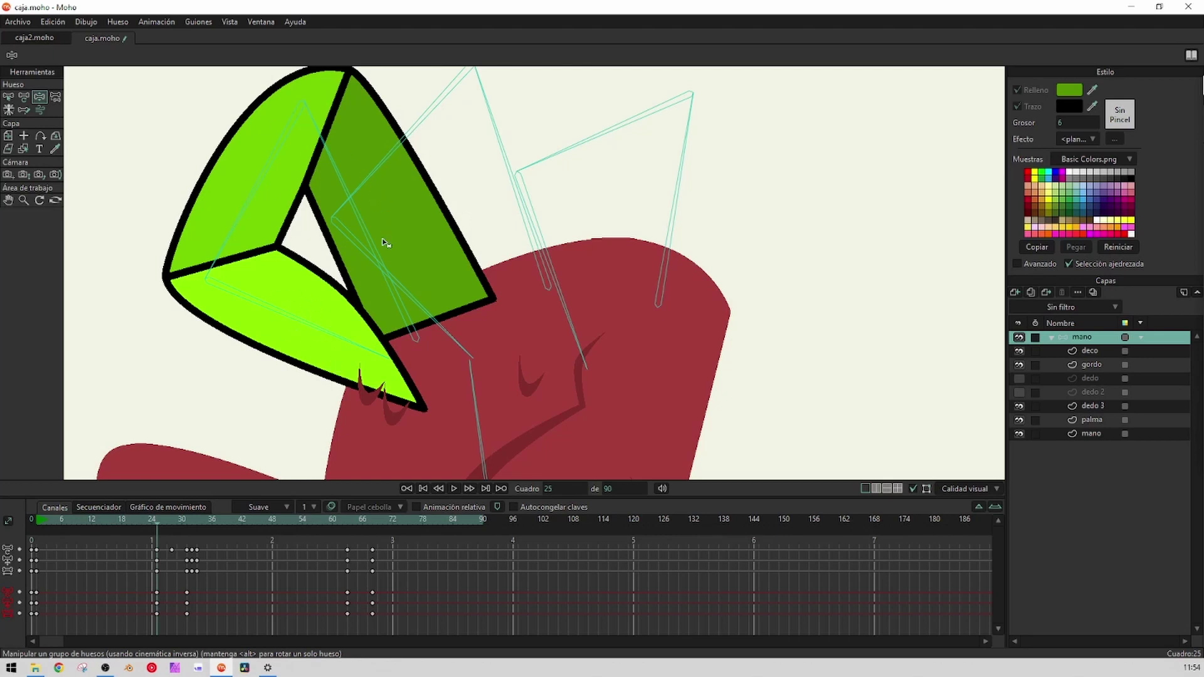
scroll(367, 237, down, 3)
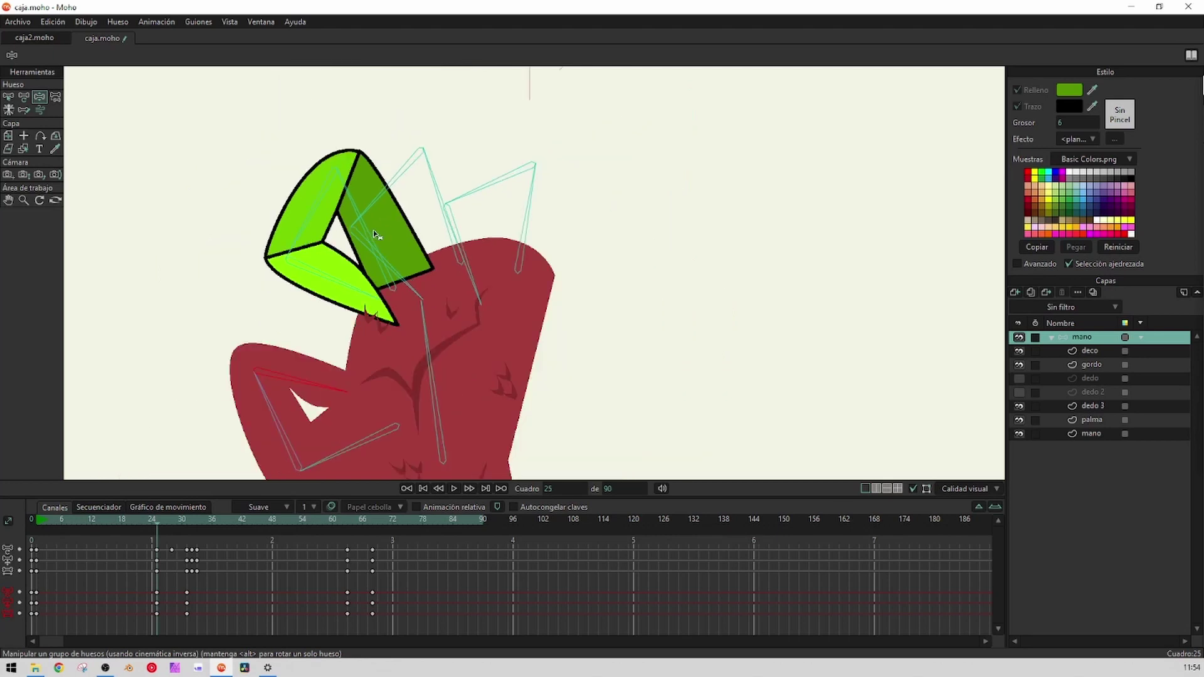
scroll(376, 235, down, 3)
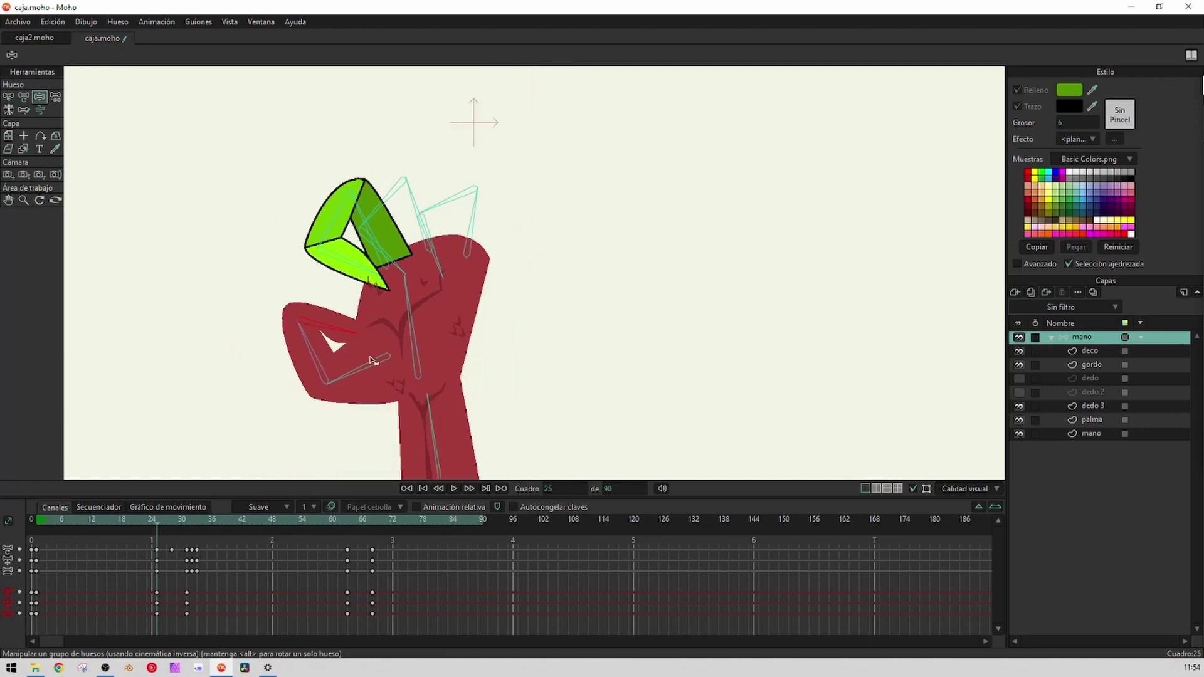
scroll(370, 361, up, 2)
scroll(370, 300, down, 1)
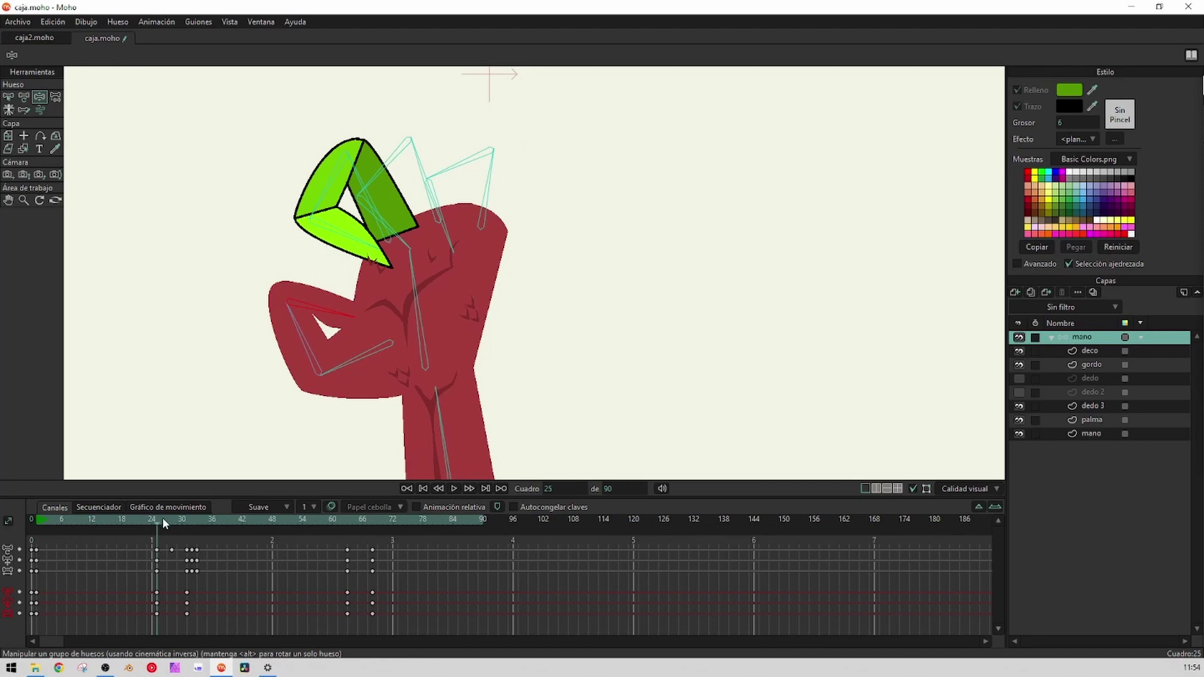
Return to frame 0 and fold the green finger down over its base segment with Manipulate Bones
click(29, 518)
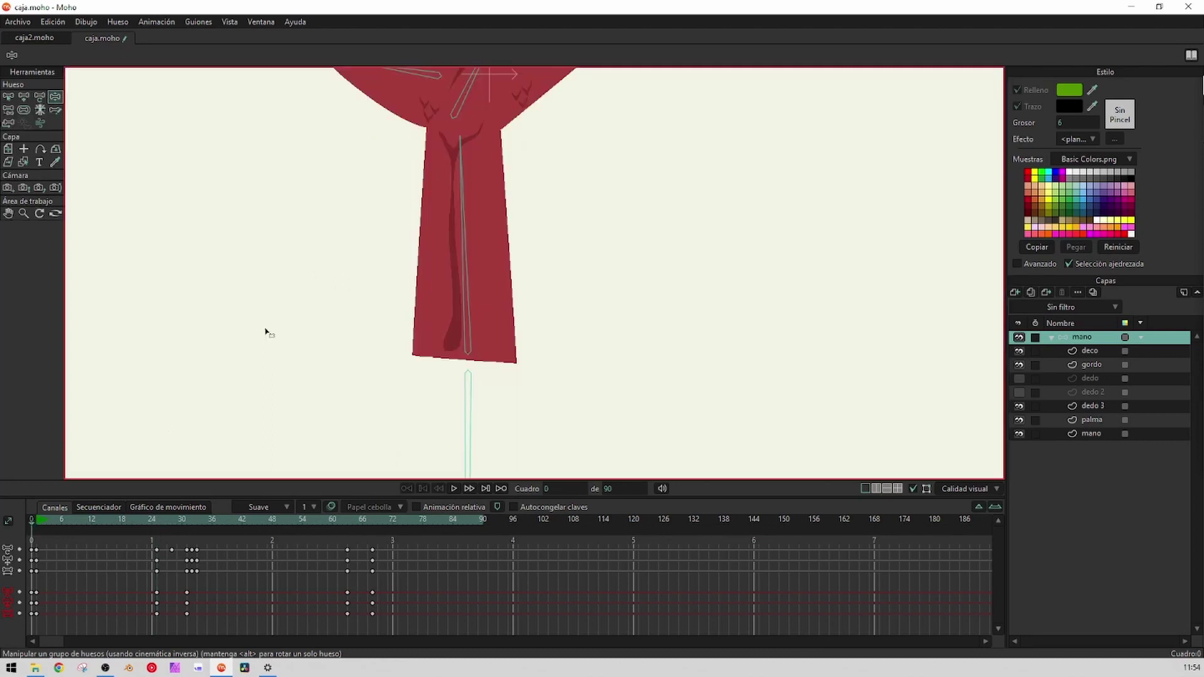
scroll(422, 202, down, 3)
scroll(469, 256, up, 3)
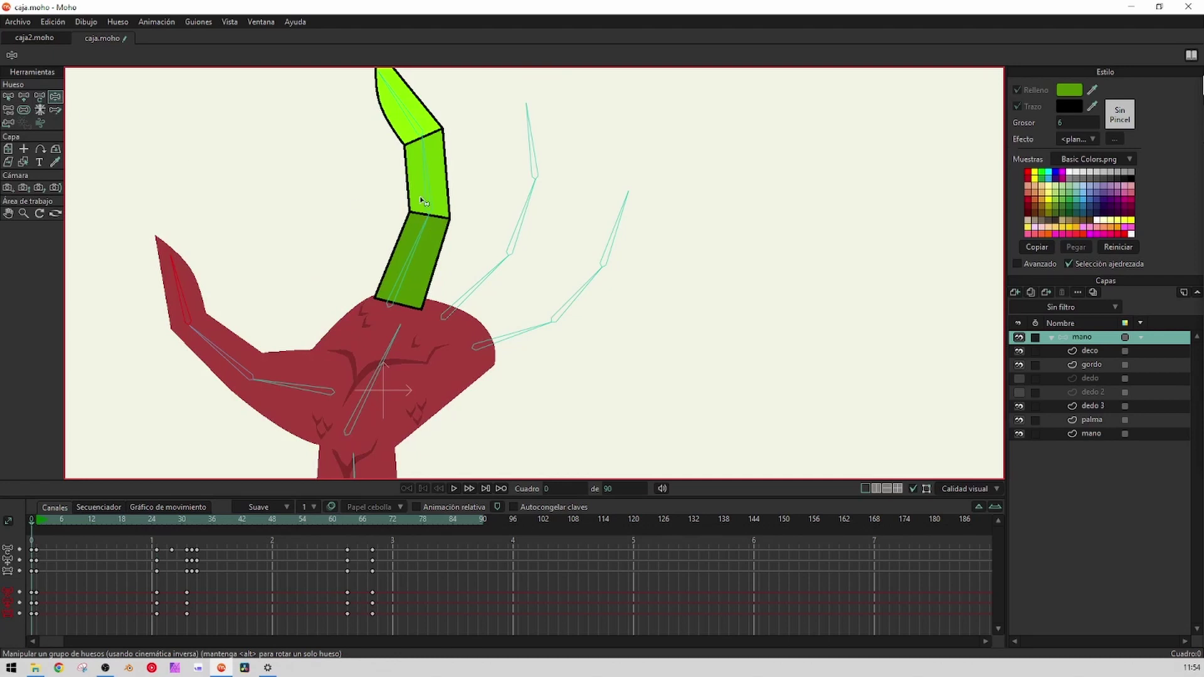
drag(427, 190, 453, 252)
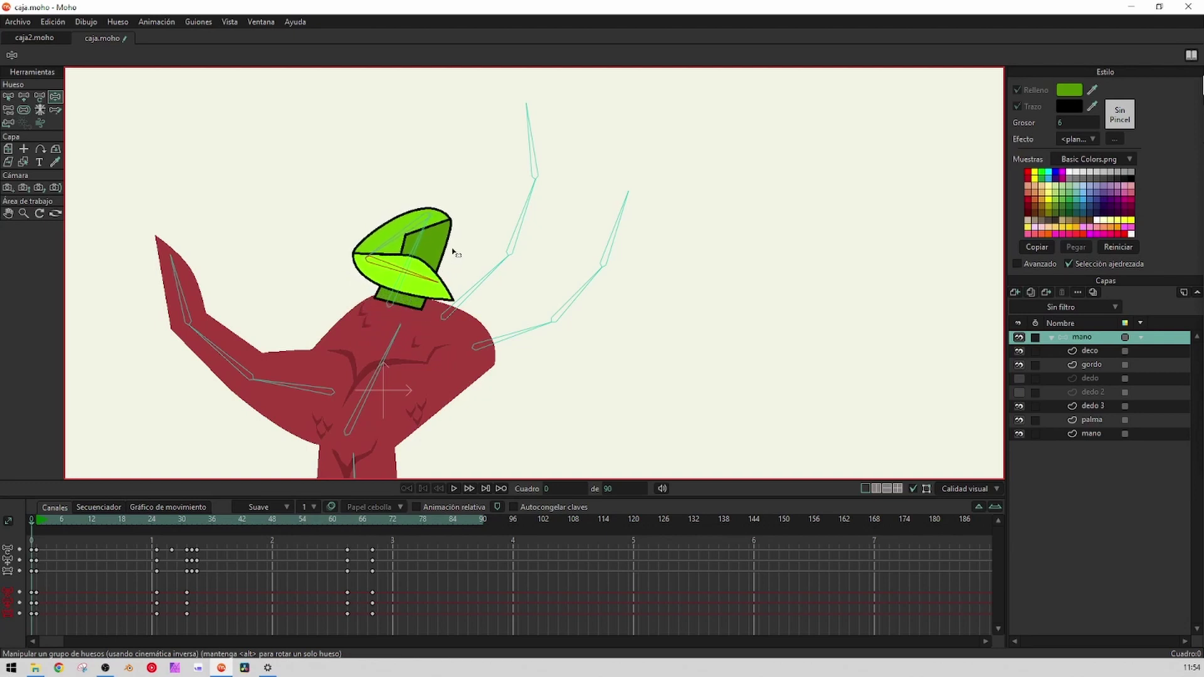
Swing the folded finger's base bone to another angle, then unfold the middle and tip bones into a slightly bent upright pose
scroll(425, 262, up, 3)
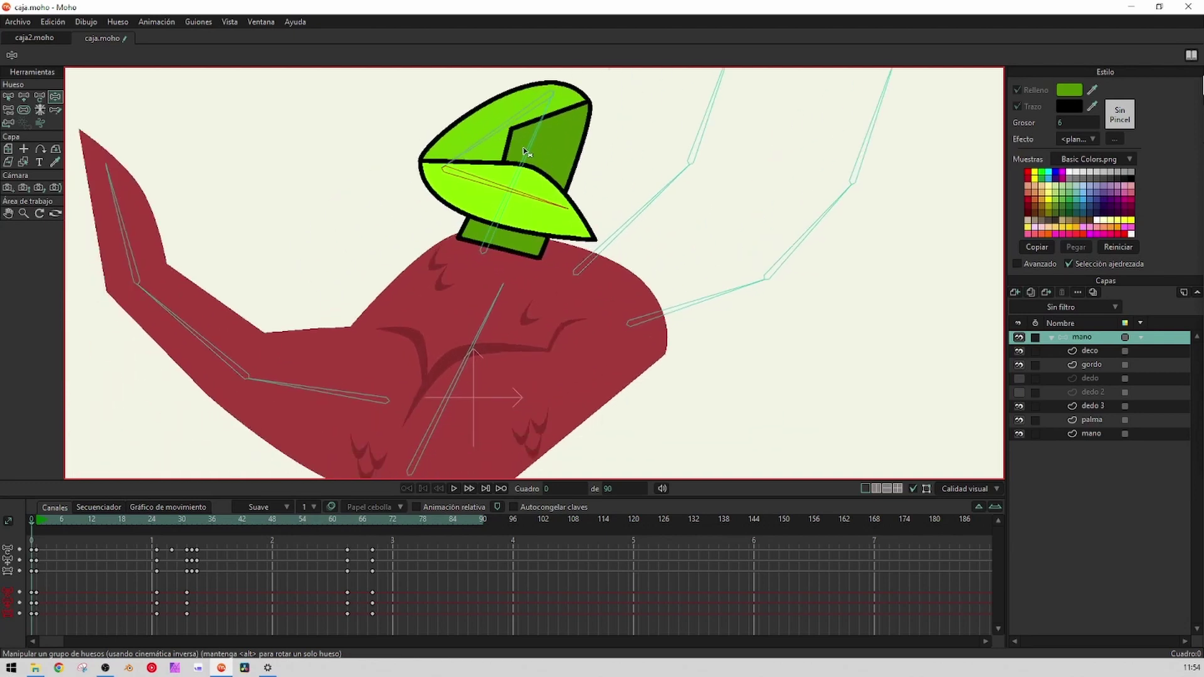
drag(526, 152, 463, 247)
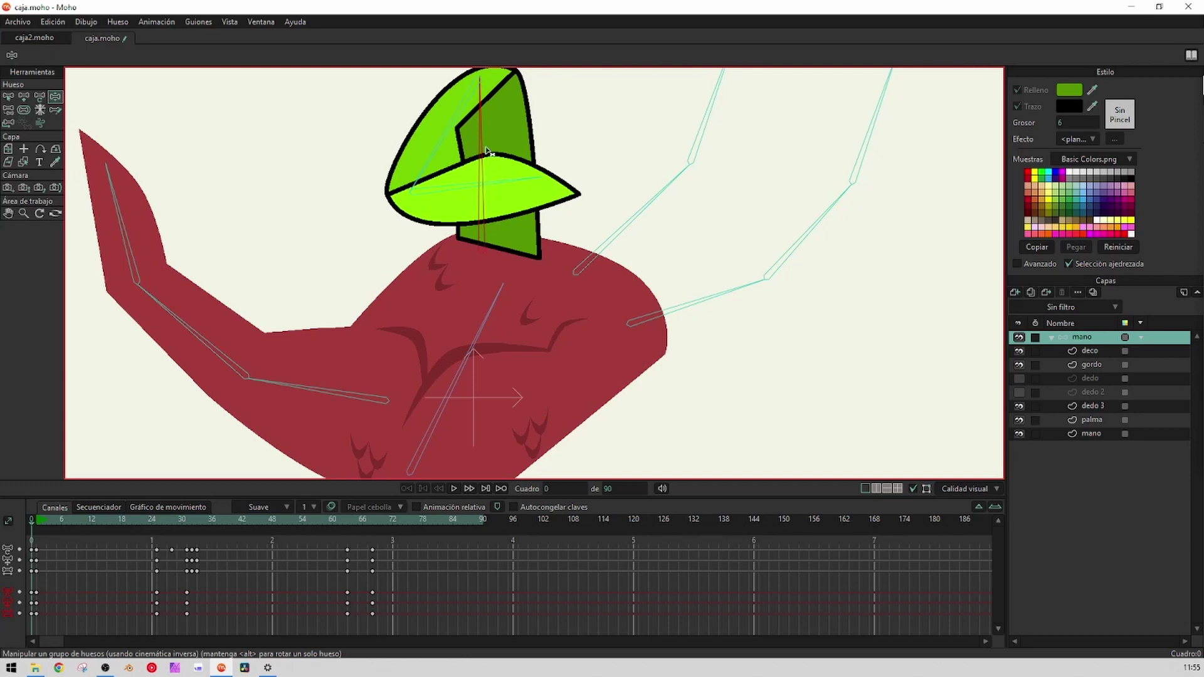
drag(483, 141, 389, 157)
scroll(439, 163, down, 3)
drag(496, 169, 485, 107)
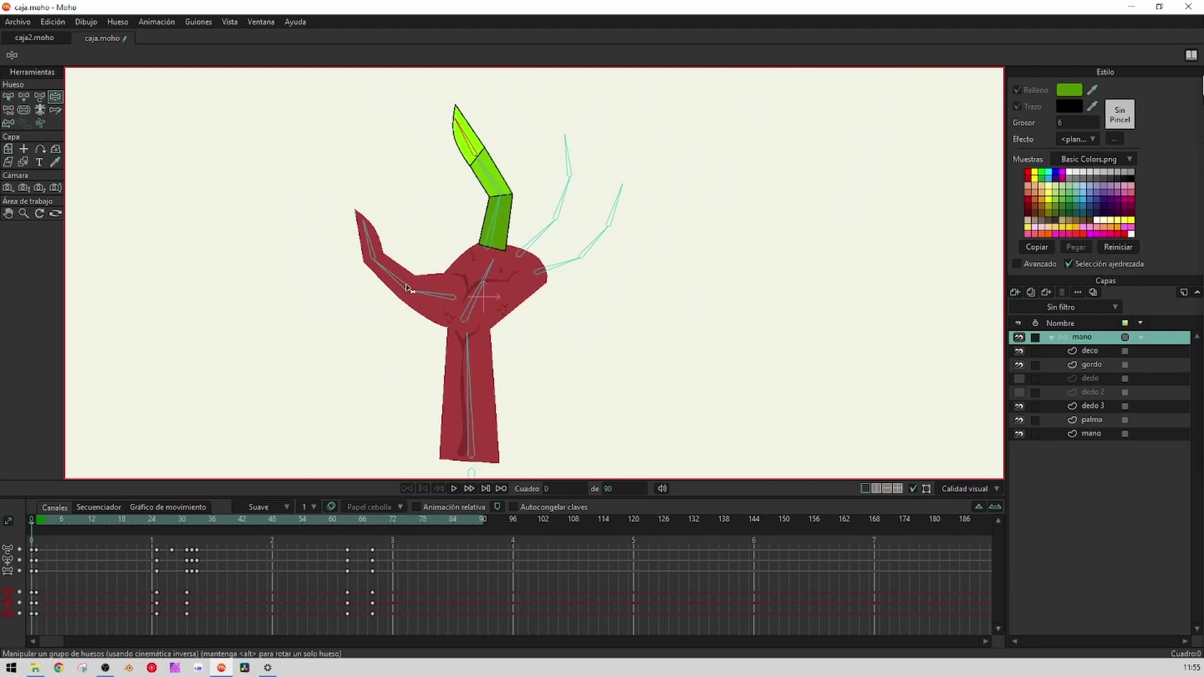
Fold the thumb inward against the palm with Manipulate Bones and shift the remaining finger bones to test their bending
drag(409, 288, 448, 220)
scroll(458, 274, up, 2)
drag(596, 201, 607, 177)
scroll(608, 176, down, 3)
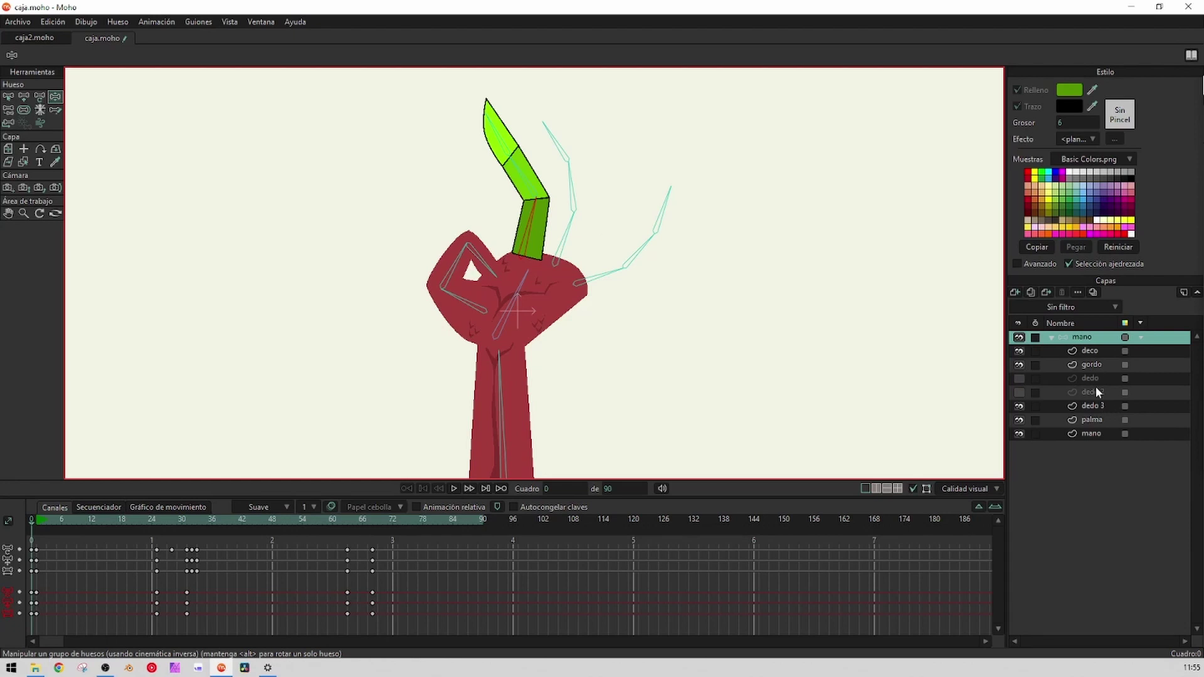
Examine the vector shapes of the dedo 3, dedo 2, dedo, gordo and deco layers one after another
click(1091, 406)
scroll(479, 303, up, 3)
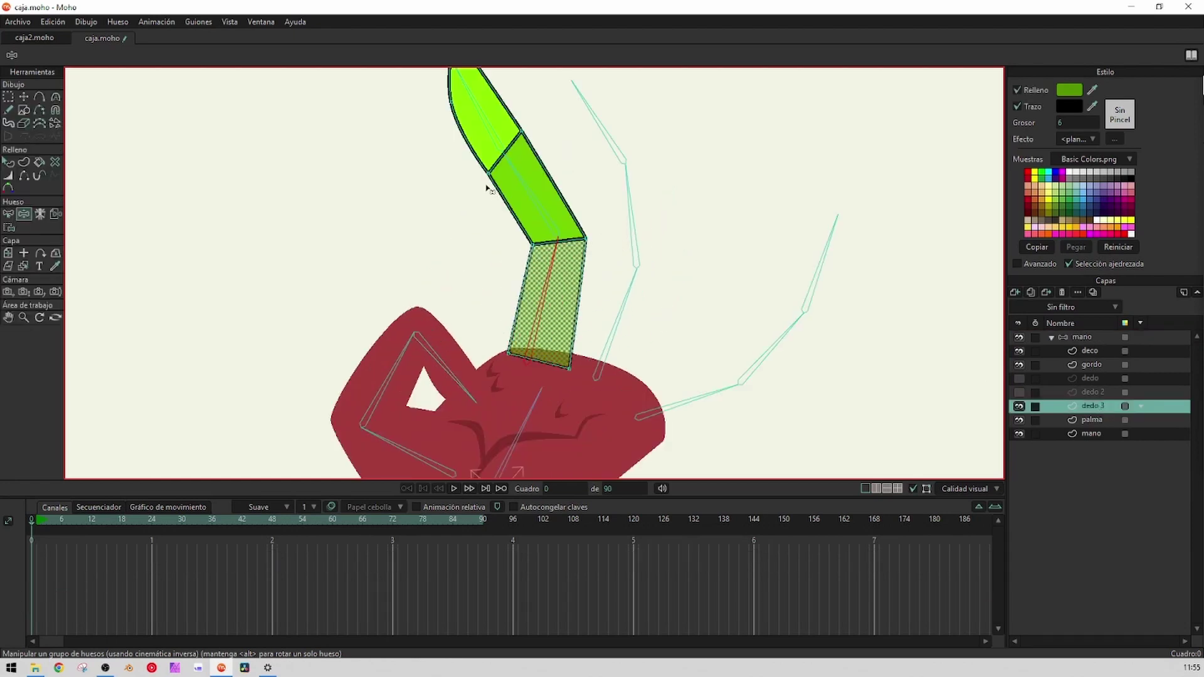
scroll(557, 138, down, 2)
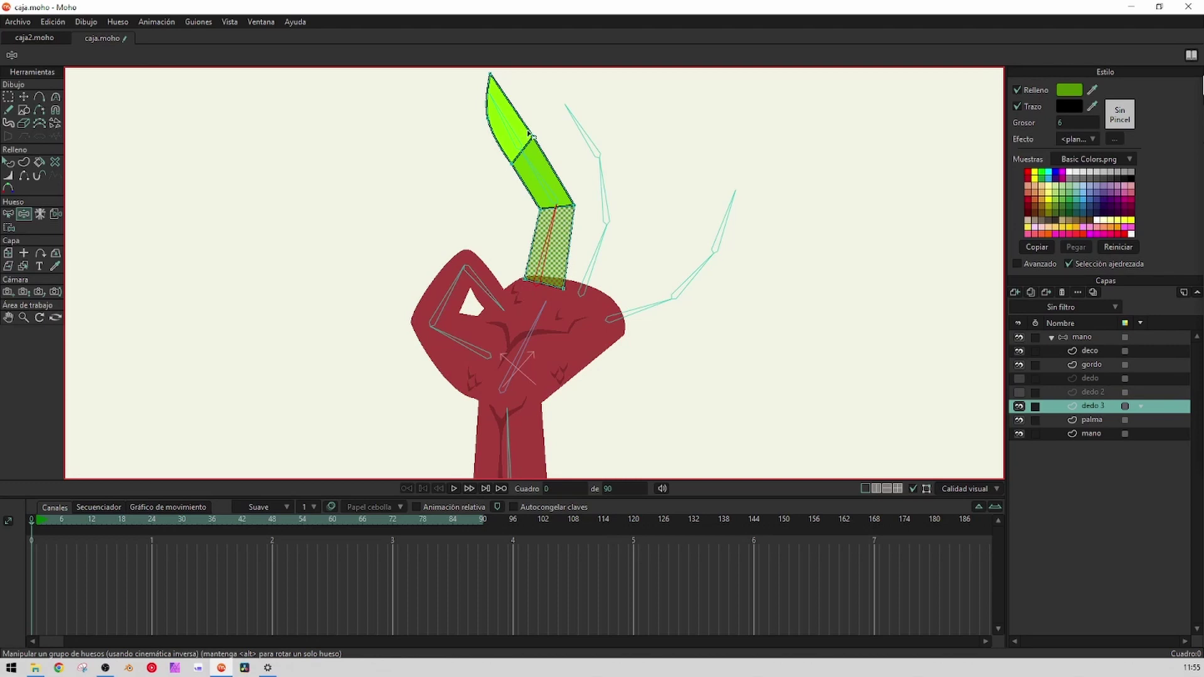
drag(513, 133, 465, 156)
scroll(521, 176, up, 2)
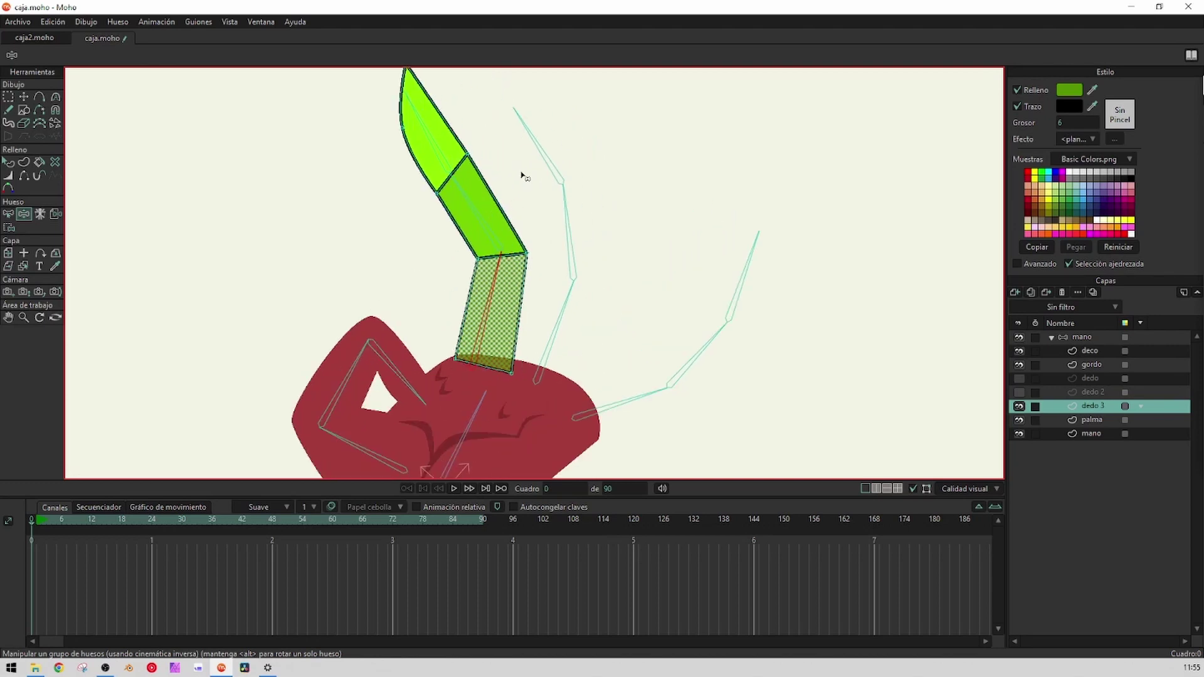
click(1096, 391)
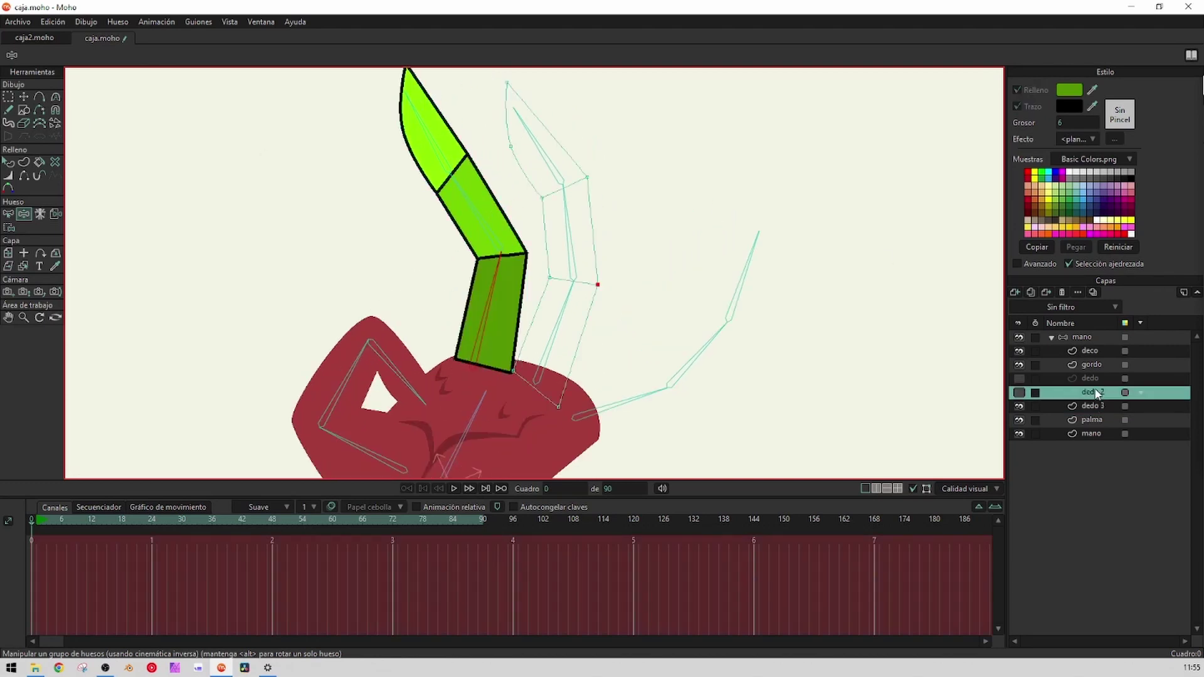
click(1096, 378)
scroll(638, 325, down, 3)
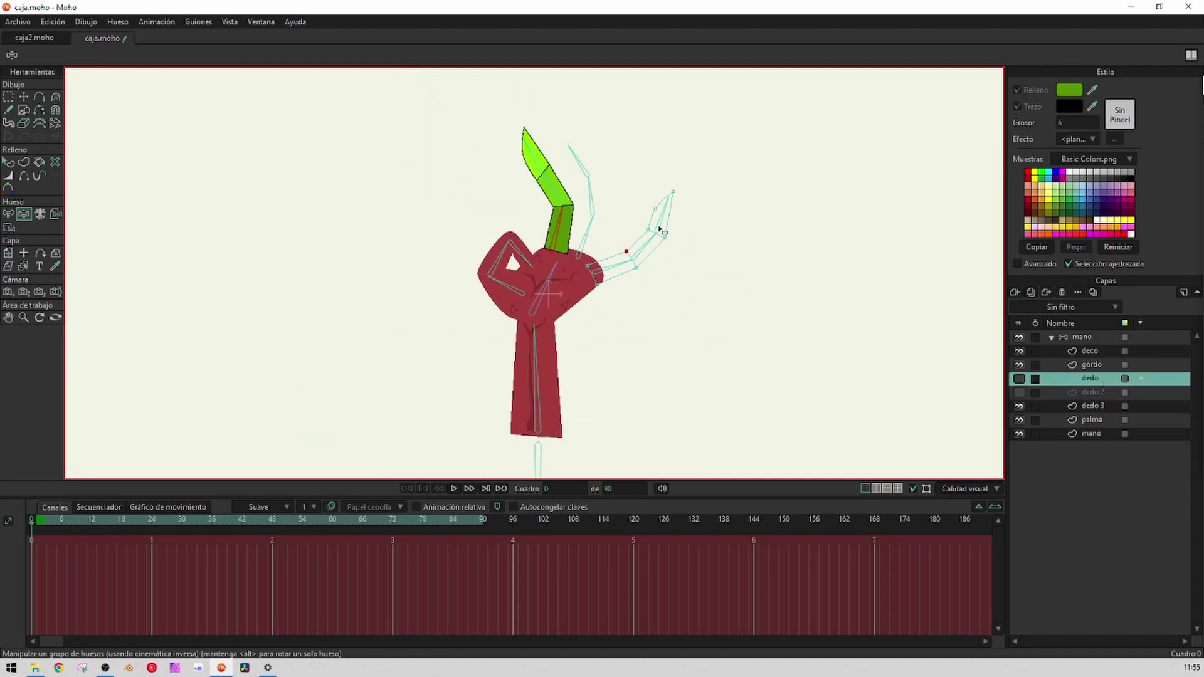
click(1091, 364)
scroll(768, 355, up, 4)
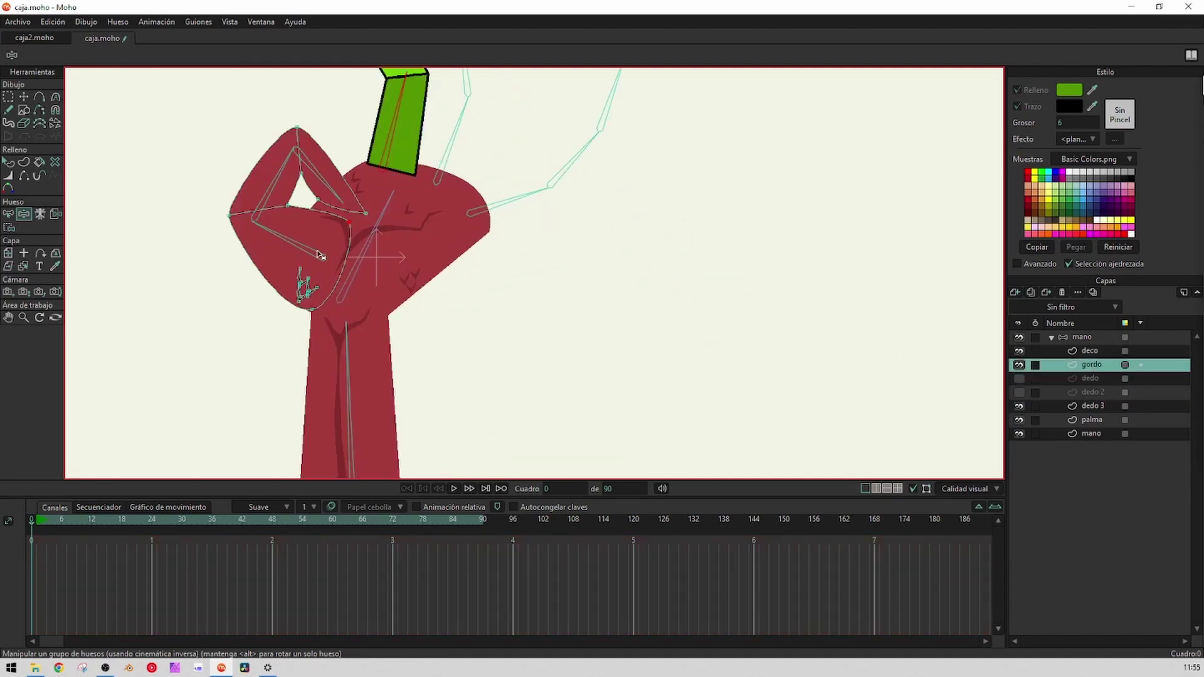
click(1107, 351)
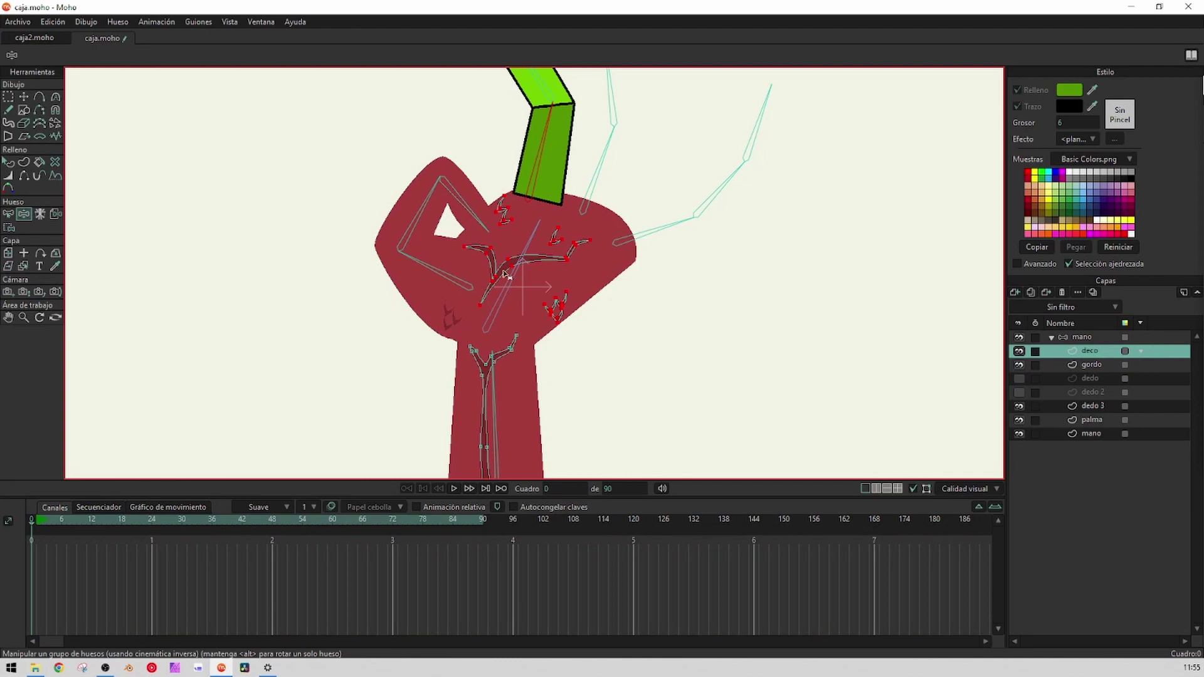
Return to the mano bone layer and select the green finger's tip bone with the Select Bone tool
click(1081, 337)
scroll(602, 188, down, 2)
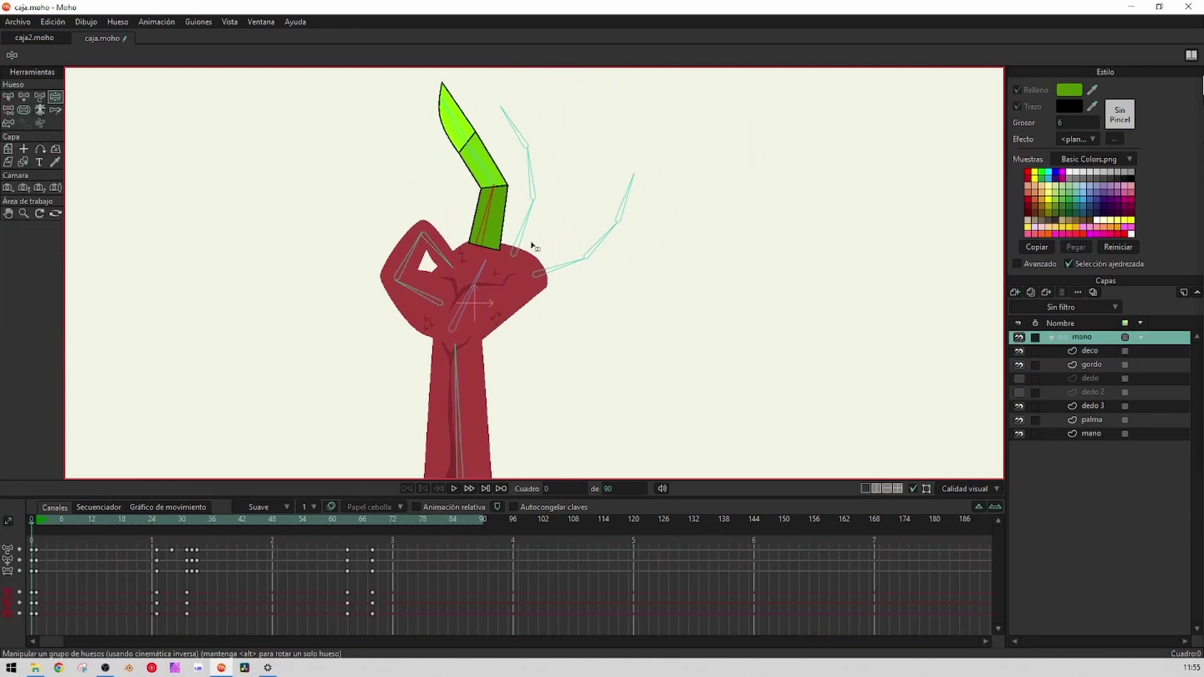
key(b)
scroll(336, 174, up, 3)
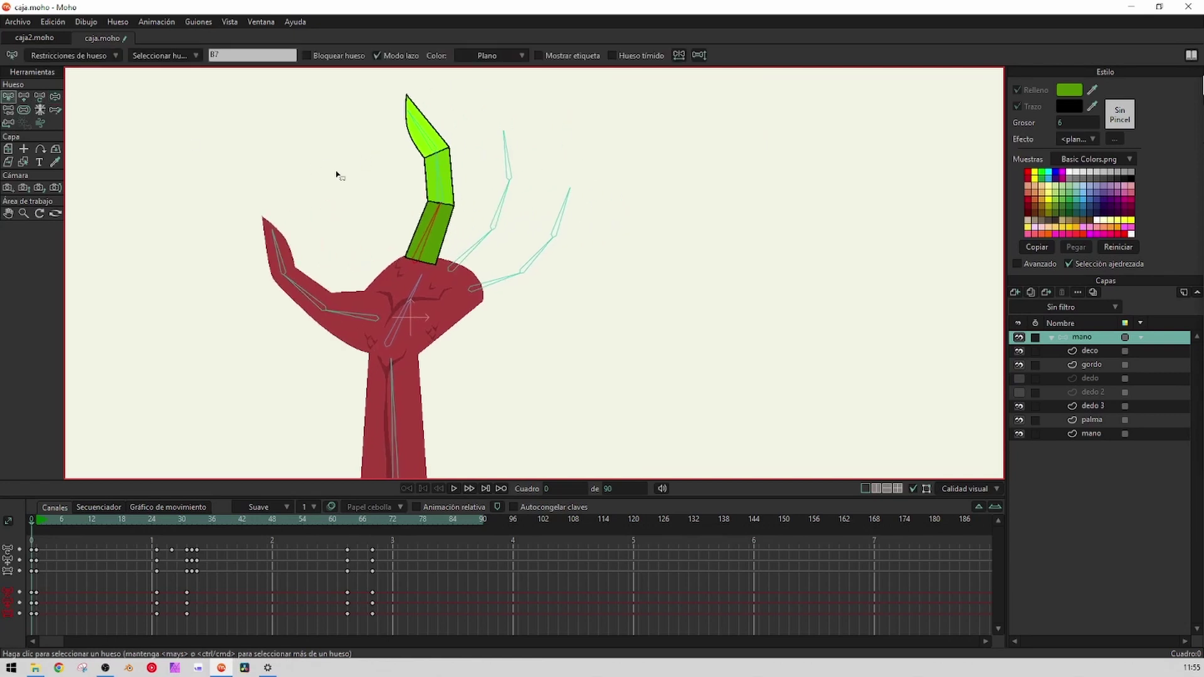
click(439, 117)
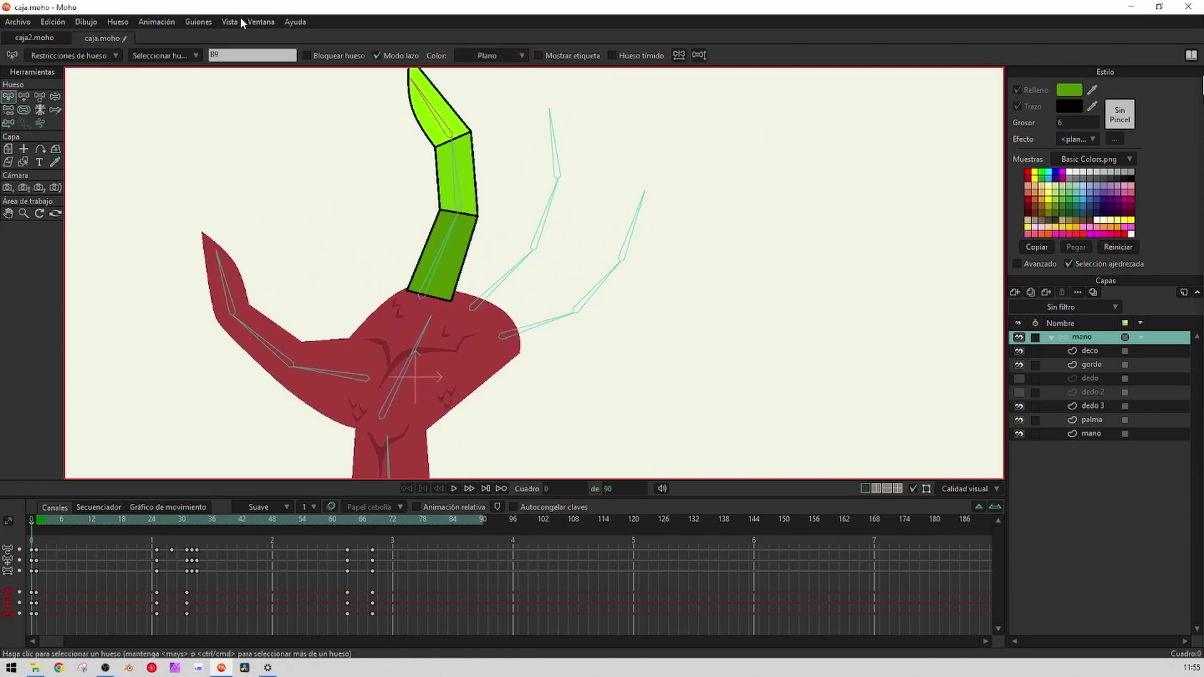
Bring up the Actions window and place it beside the hand, clear of the fingers
click(257, 23)
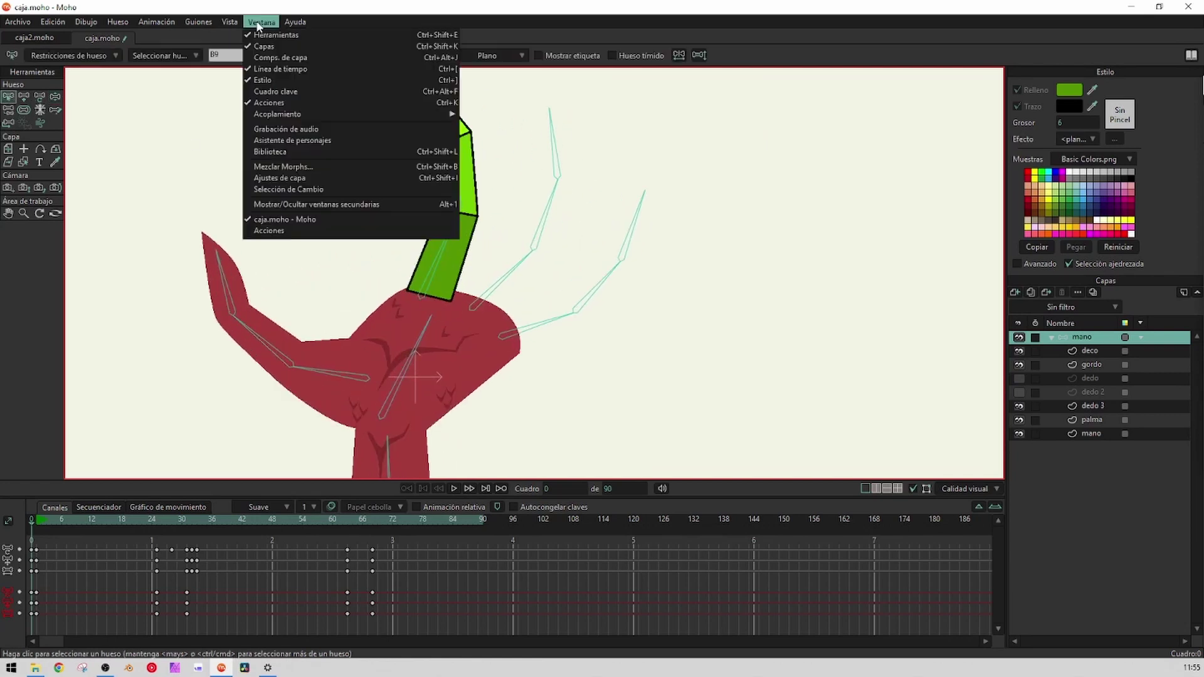
click(276, 102)
click(264, 22)
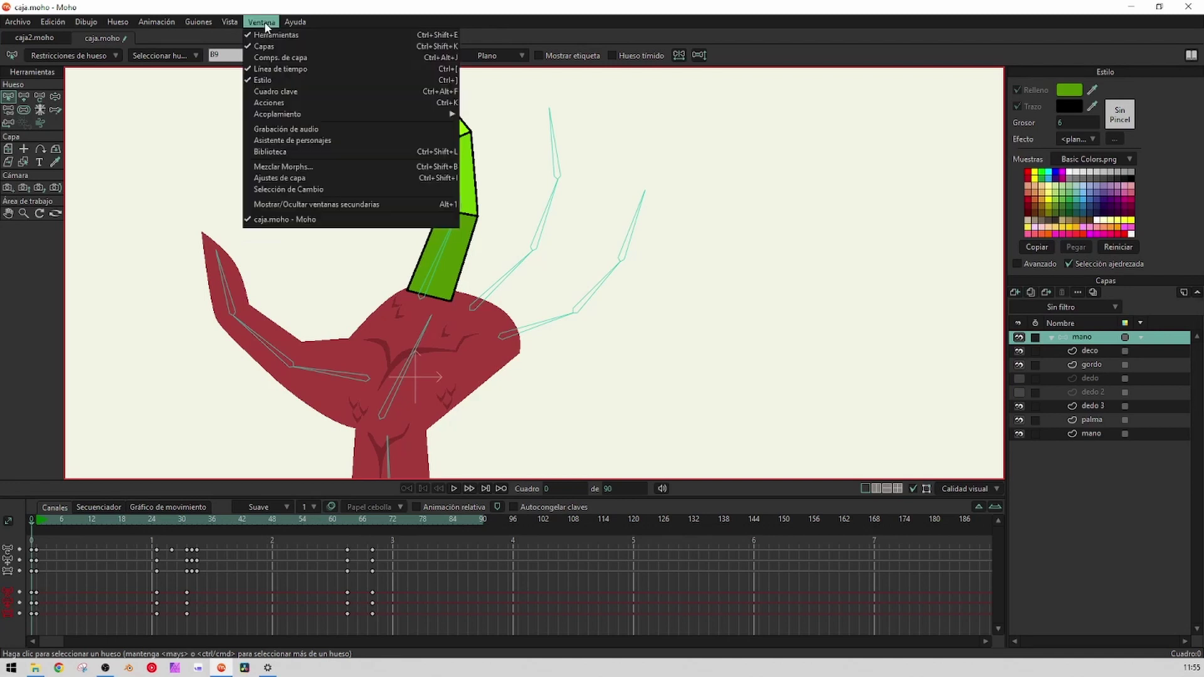
click(280, 103)
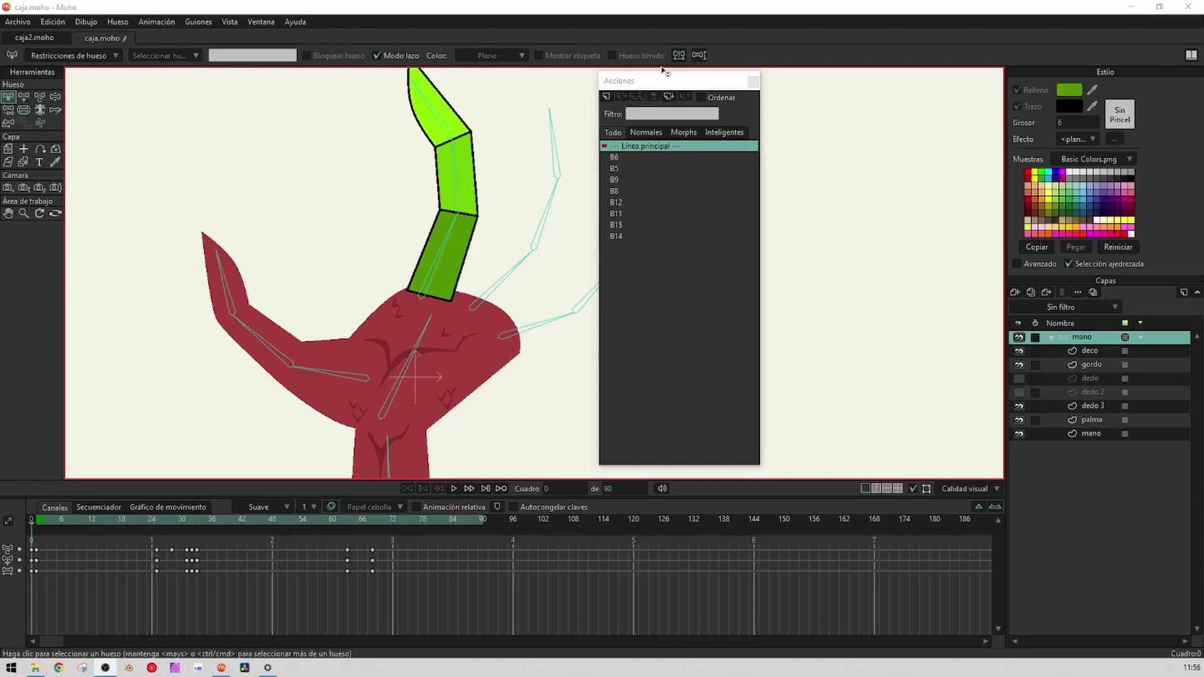
drag(666, 77, 793, 73)
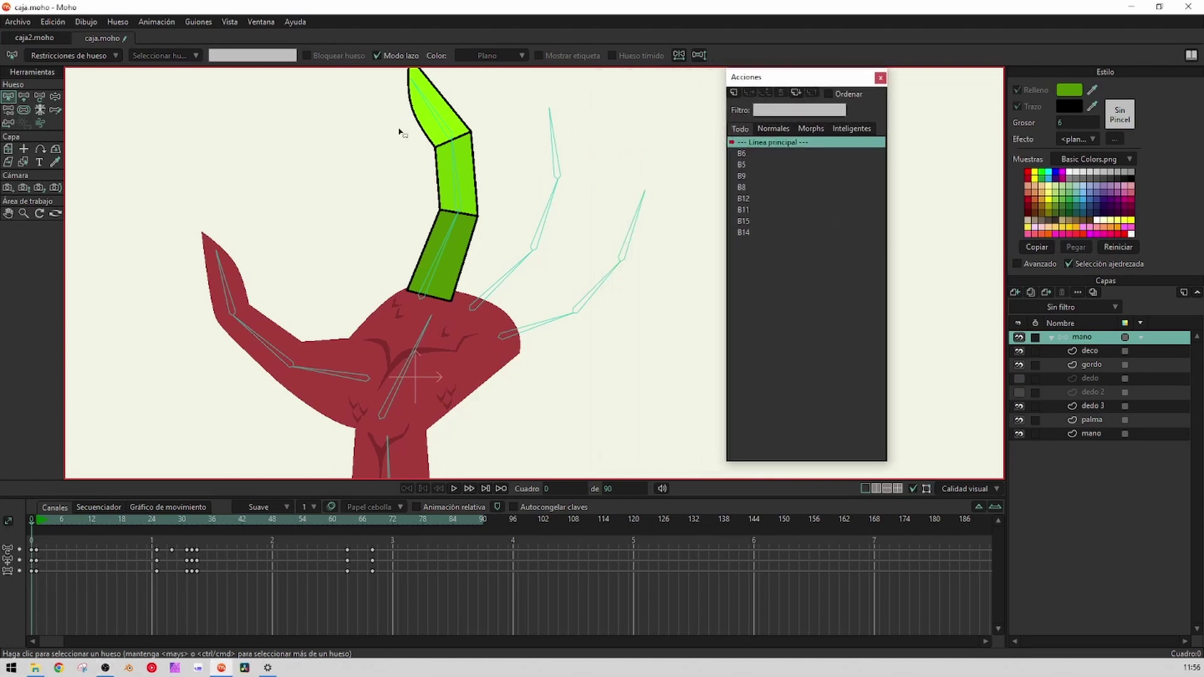
Open the tip bone's B9 action and the middle bone's B8 action, viewing the bent finger around frame 120 in each
click(436, 110)
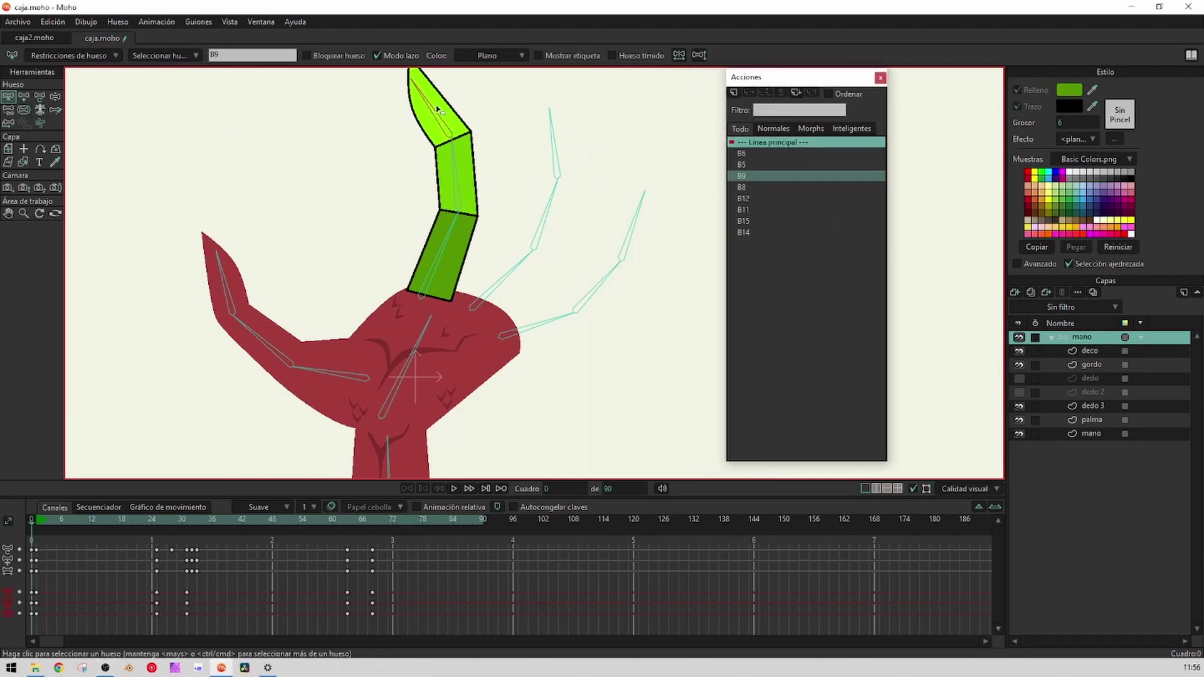
double_click(734, 176)
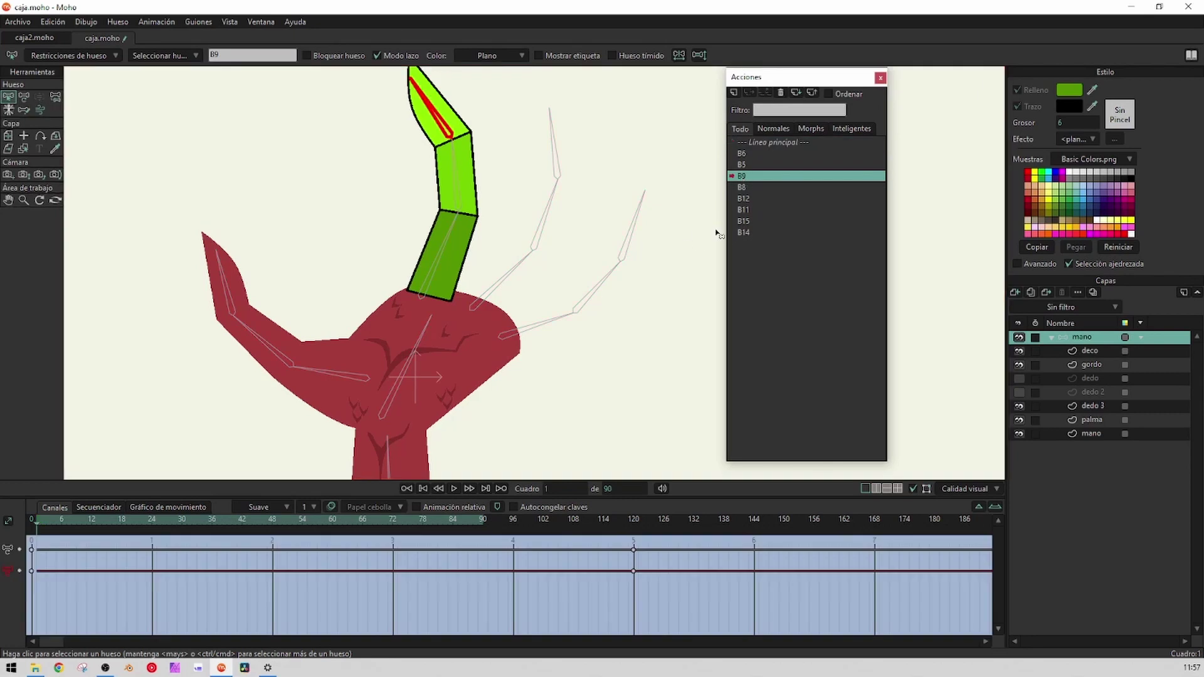
drag(41, 527, 634, 556)
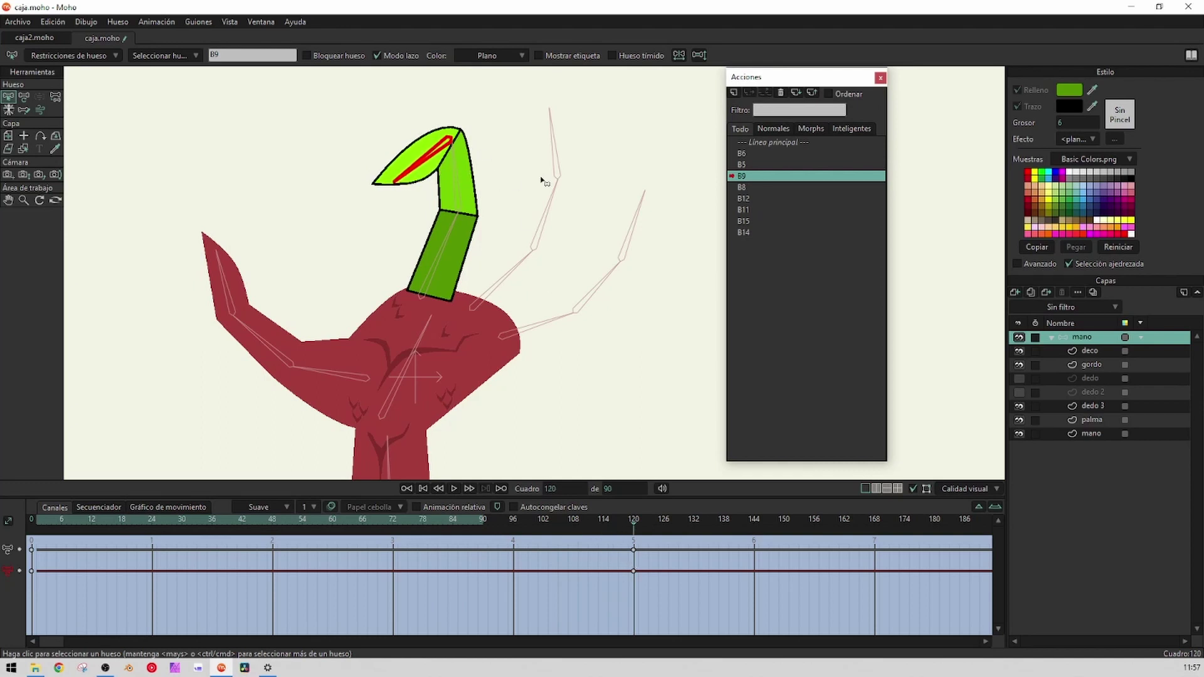
click(461, 186)
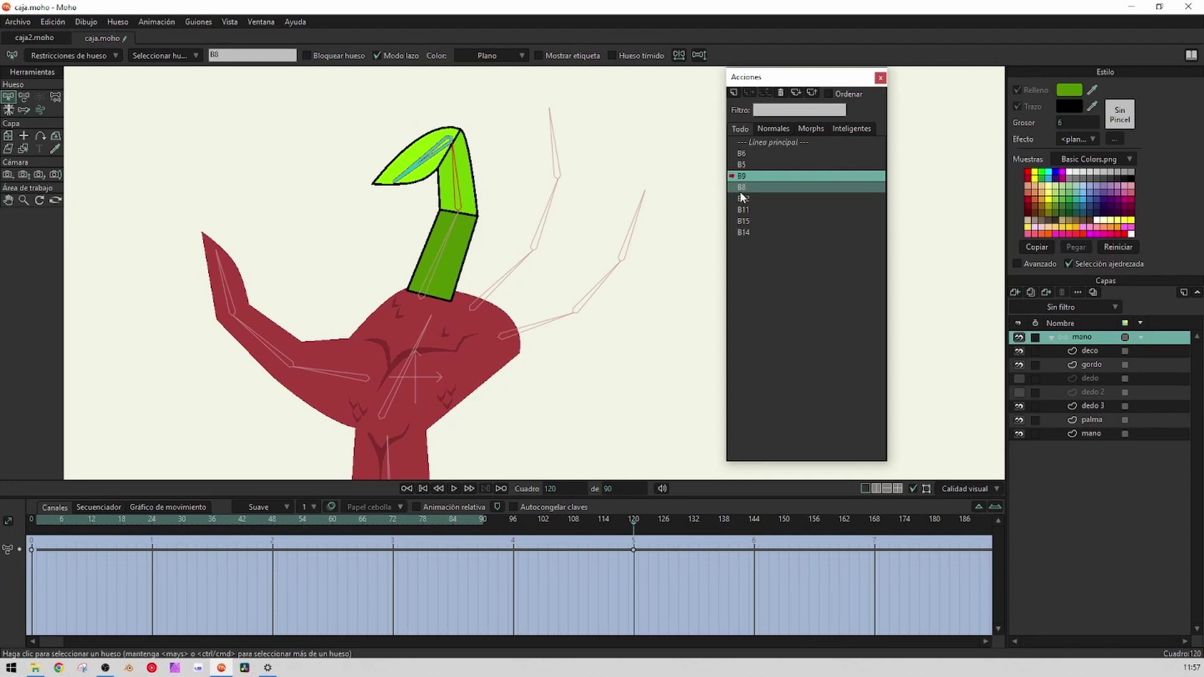
key(ctrl+shift+Left)
click(638, 519)
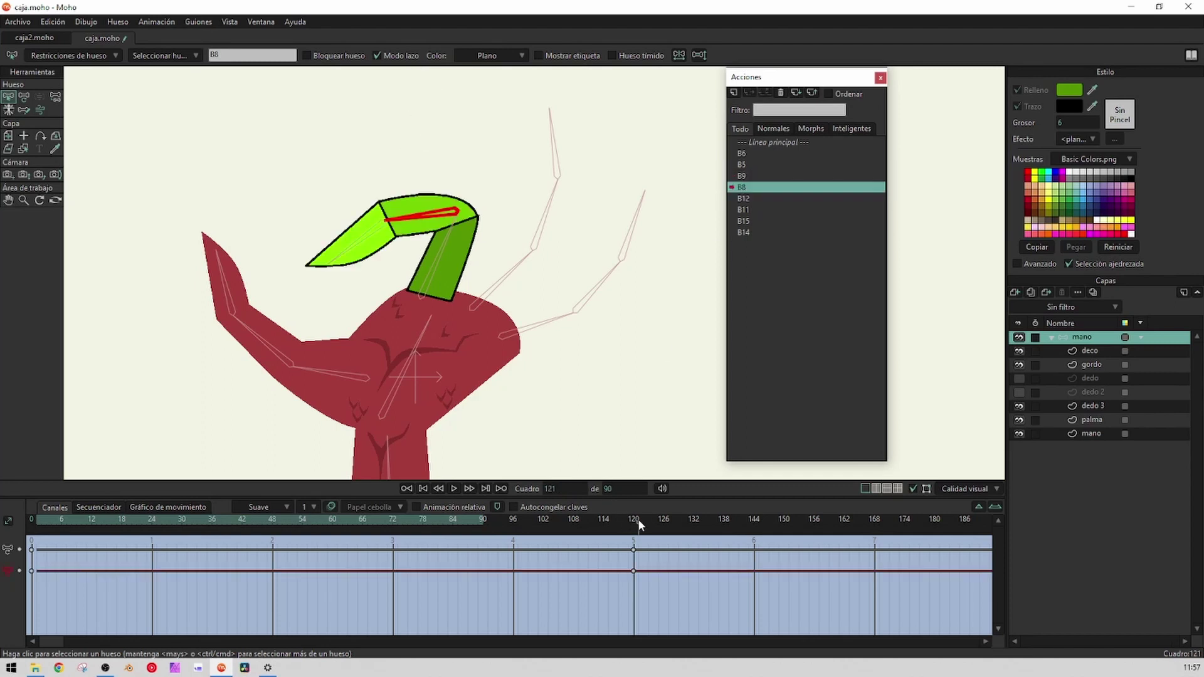
Select the green finger's base bone, go back to the main line and create a new B7 action for it
click(438, 268)
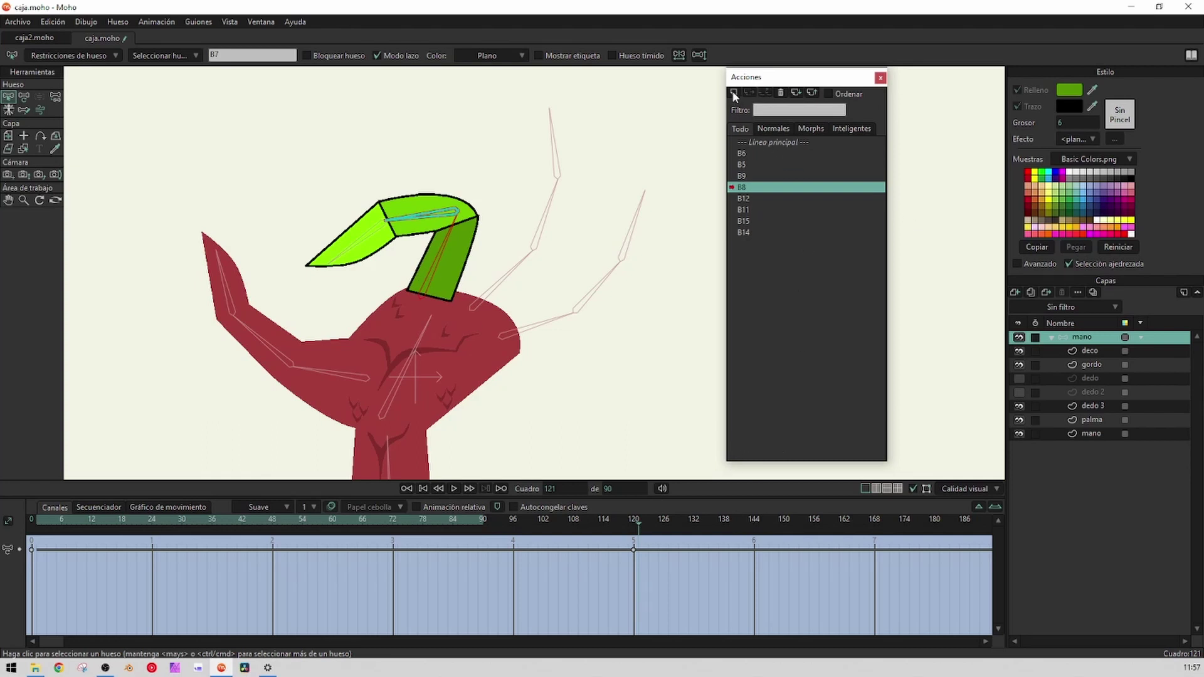
double_click(765, 141)
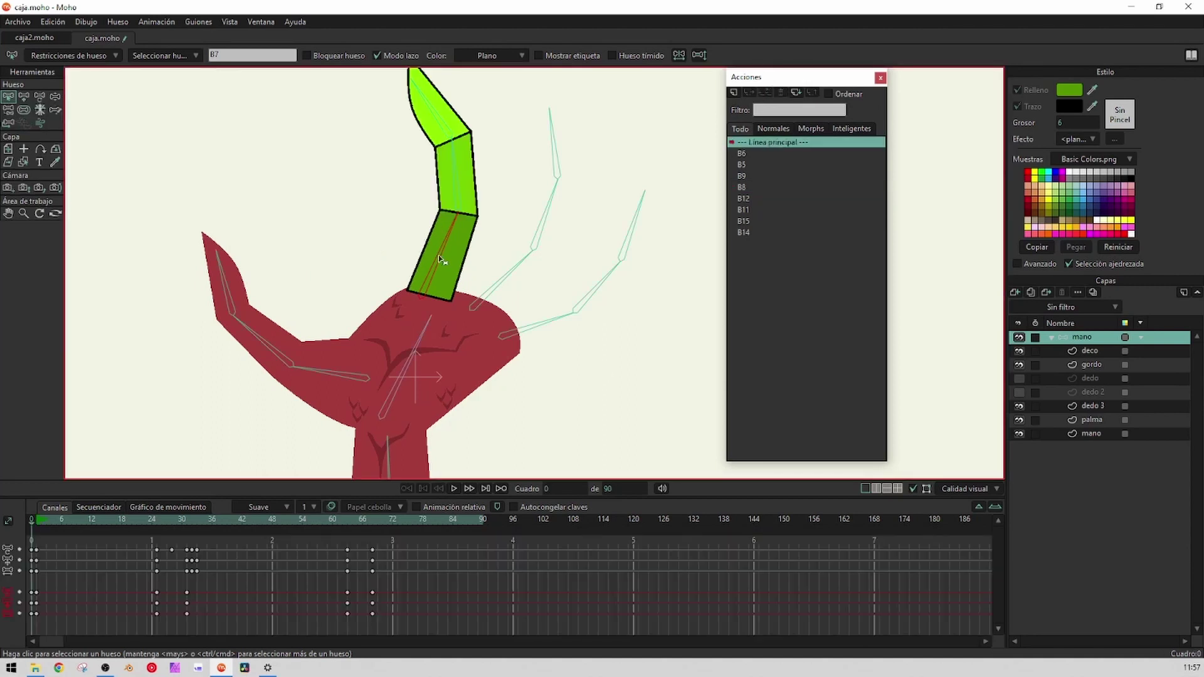
click(733, 92)
click(596, 378)
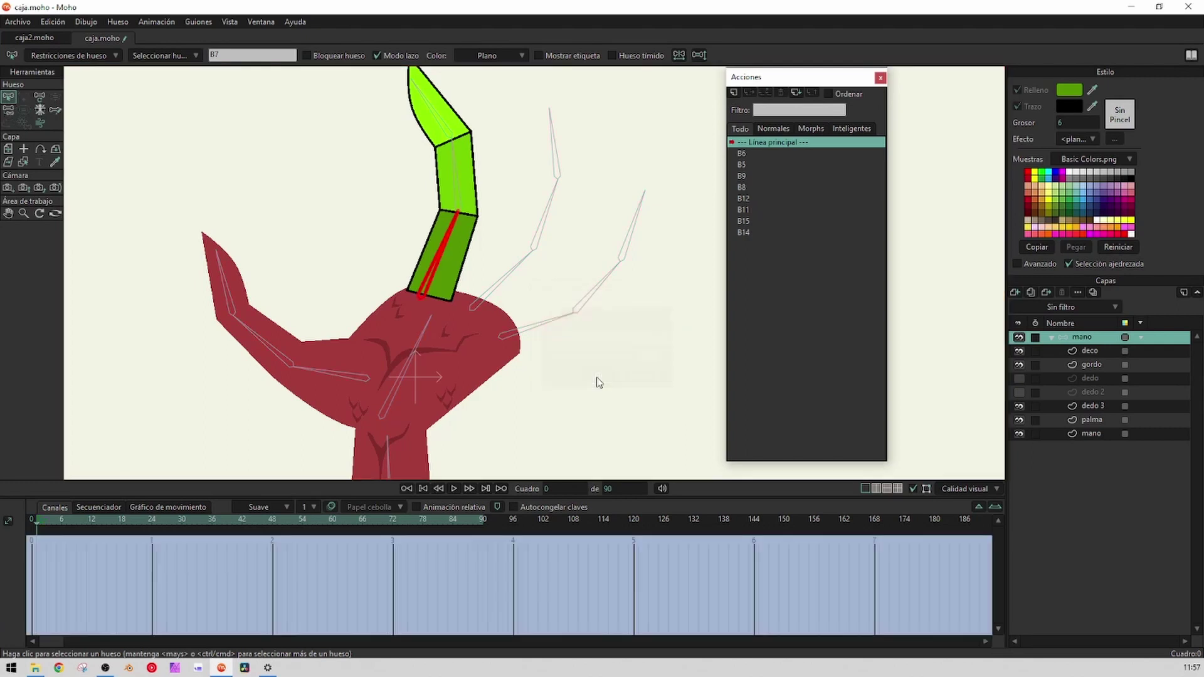
At frame 120 of the B7 action, rotate the base bone down toward the thumb with Transform Bone
click(634, 522)
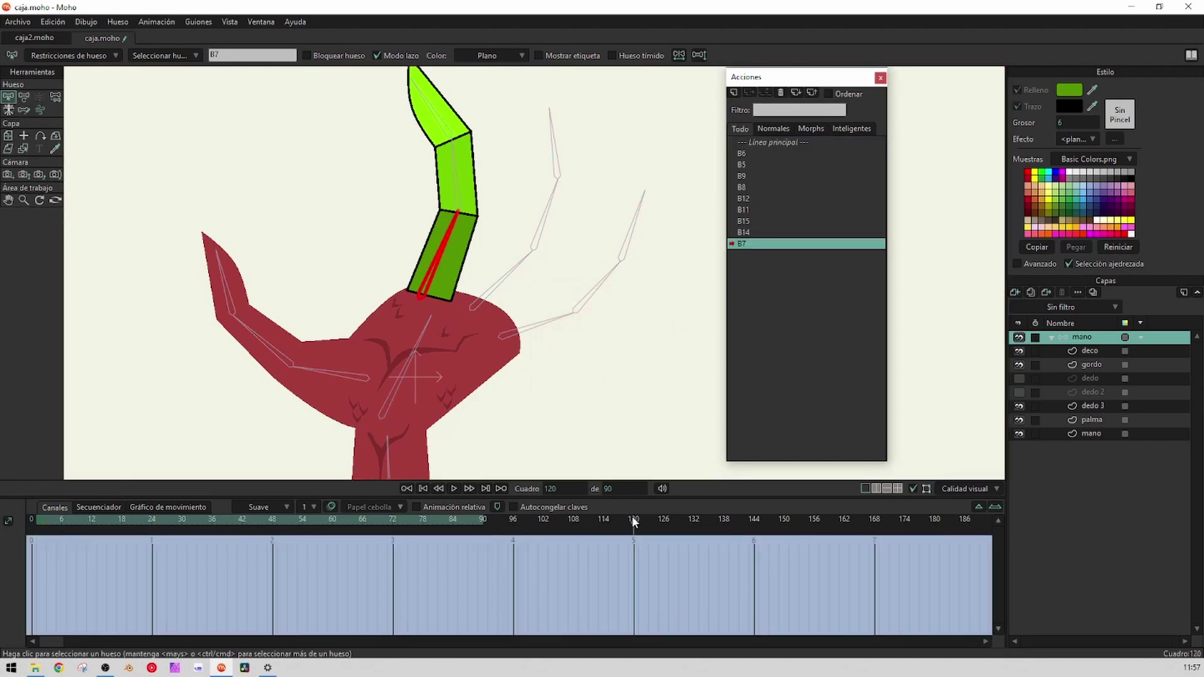
click(24, 96)
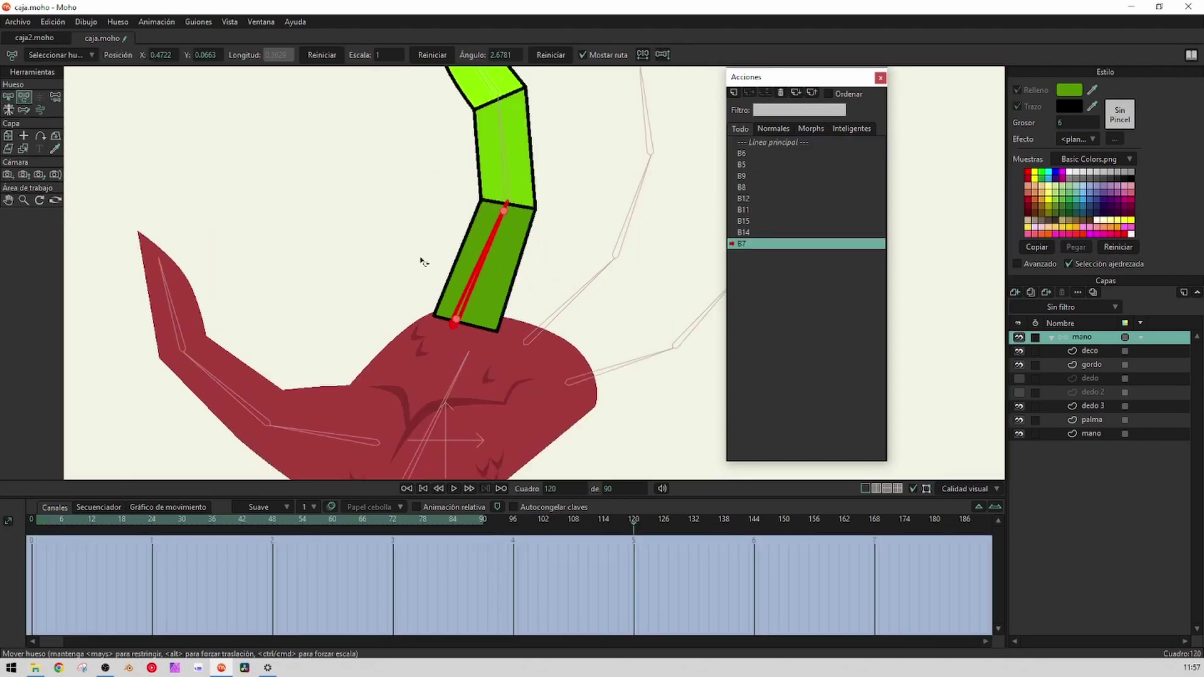
drag(422, 261, 332, 377)
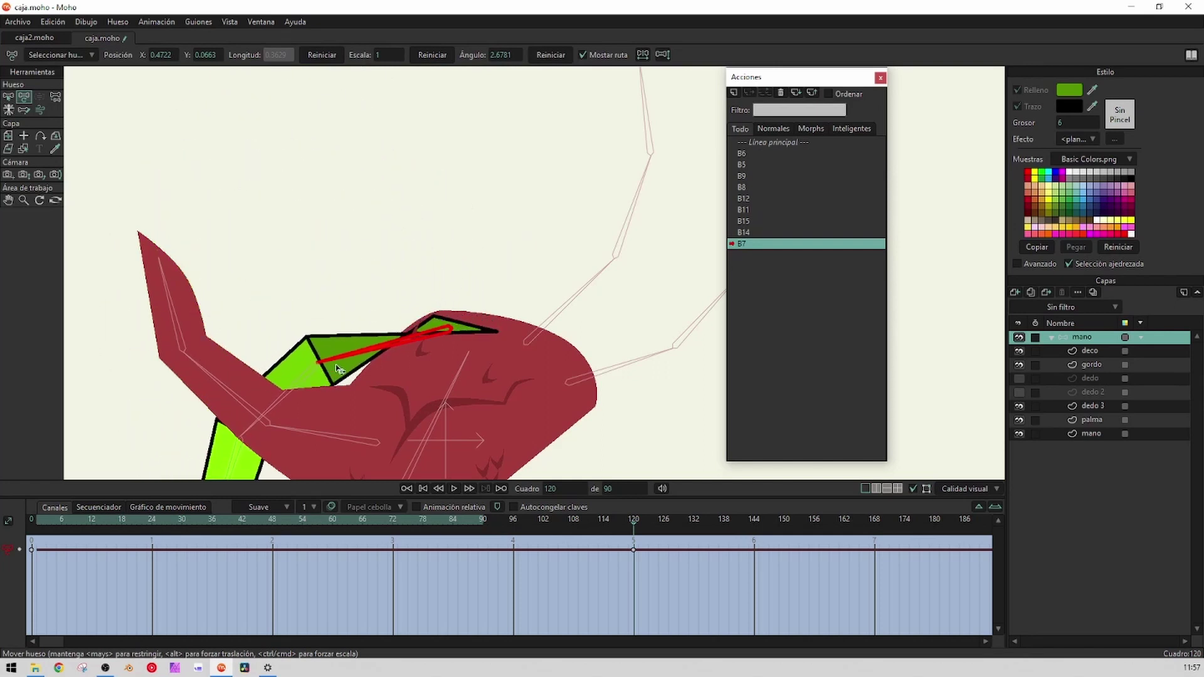
Reshape the collapsed base segment of dedo 3 at frame 120 by moving its points and rounding its upper edge with Curvature
click(1092, 407)
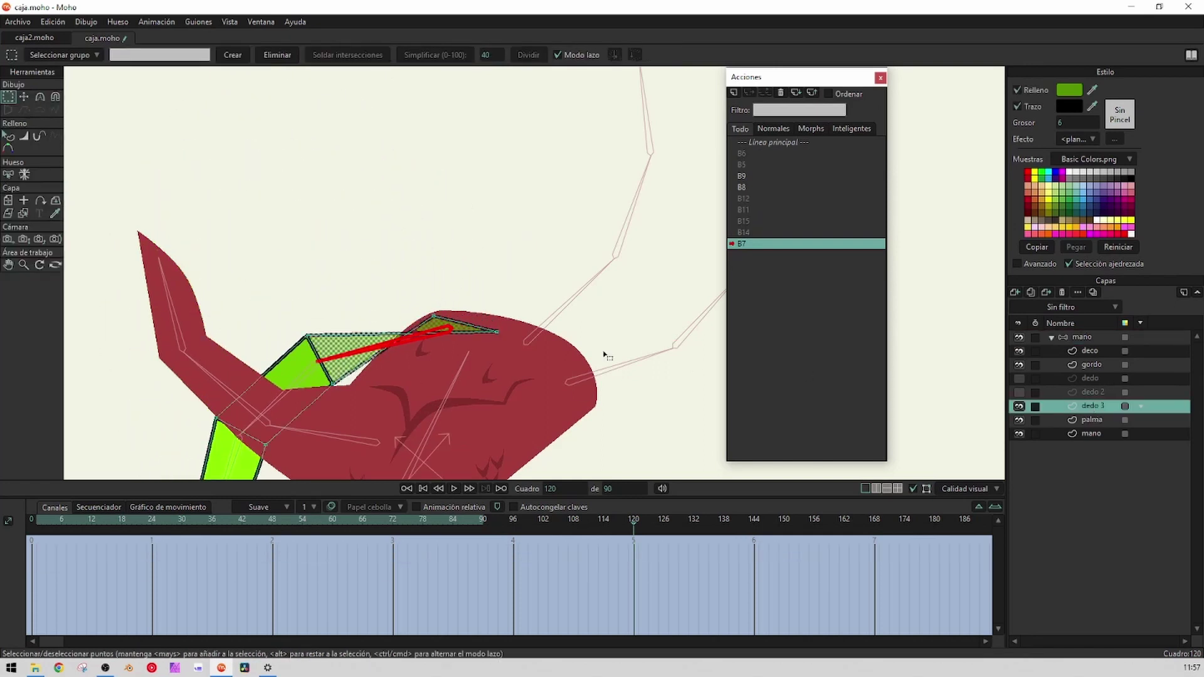
key(t)
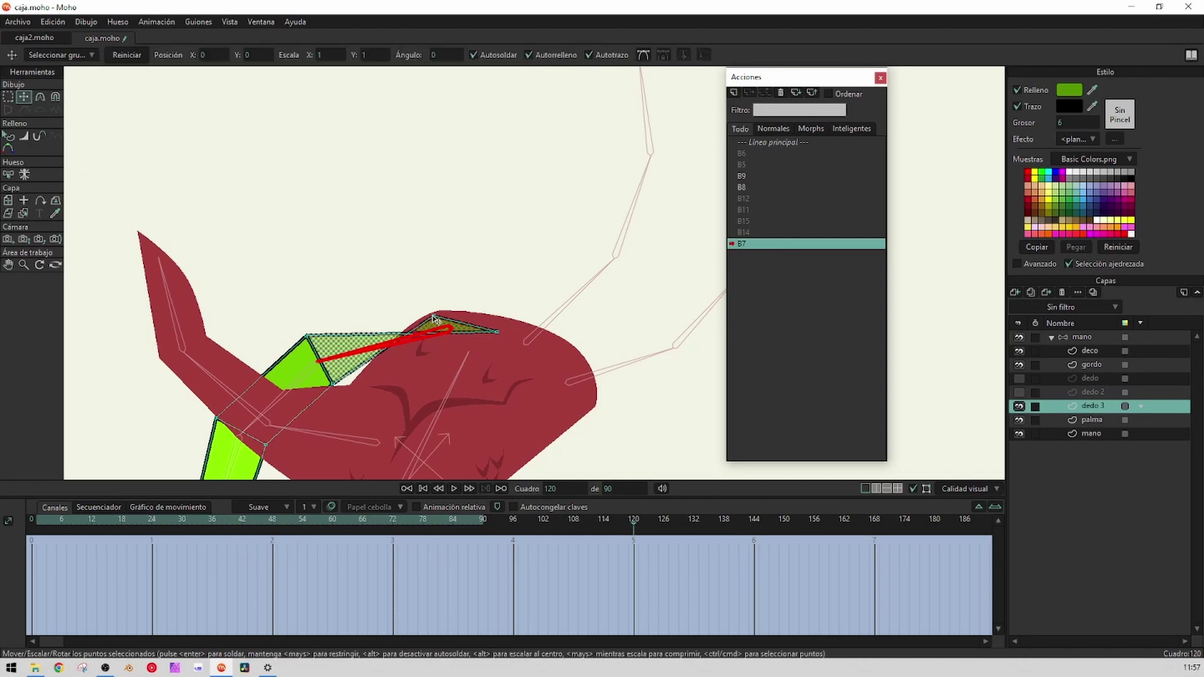
drag(433, 323, 419, 264)
scroll(475, 344, up, 2)
key(c)
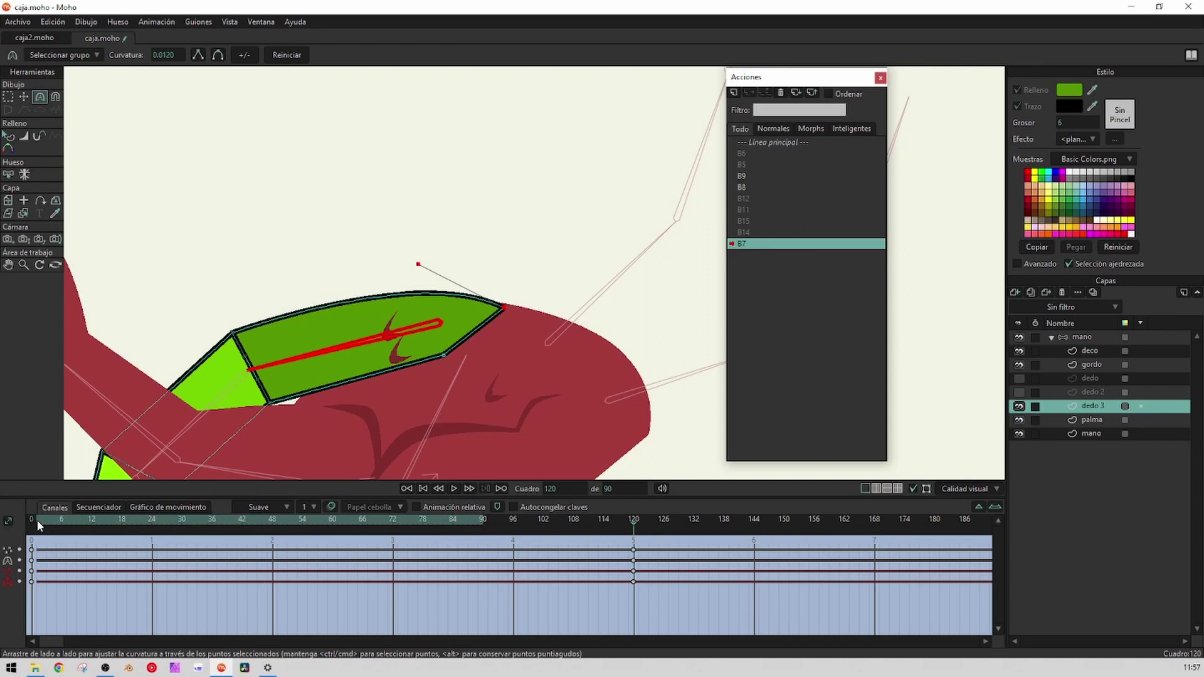
Scrub through the B7 action and move the base segment's lower knuckle point toward the fingertip at frame 119
drag(36, 521, 630, 585)
key(t)
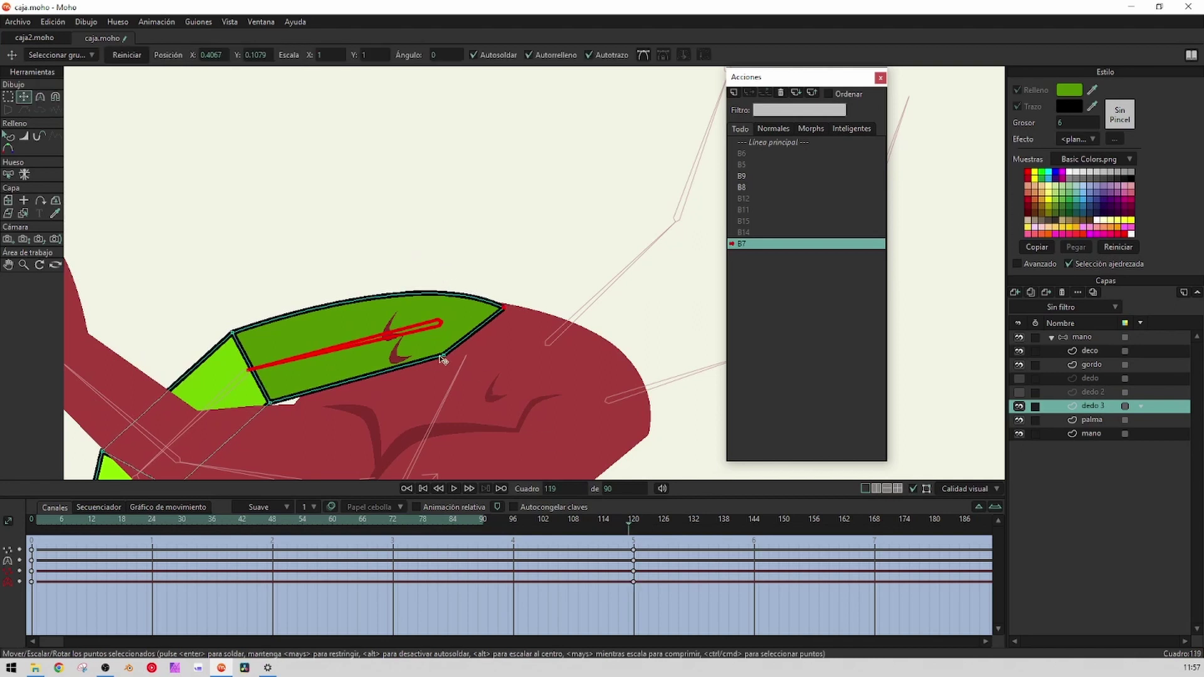
click(444, 357)
drag(444, 357, 411, 362)
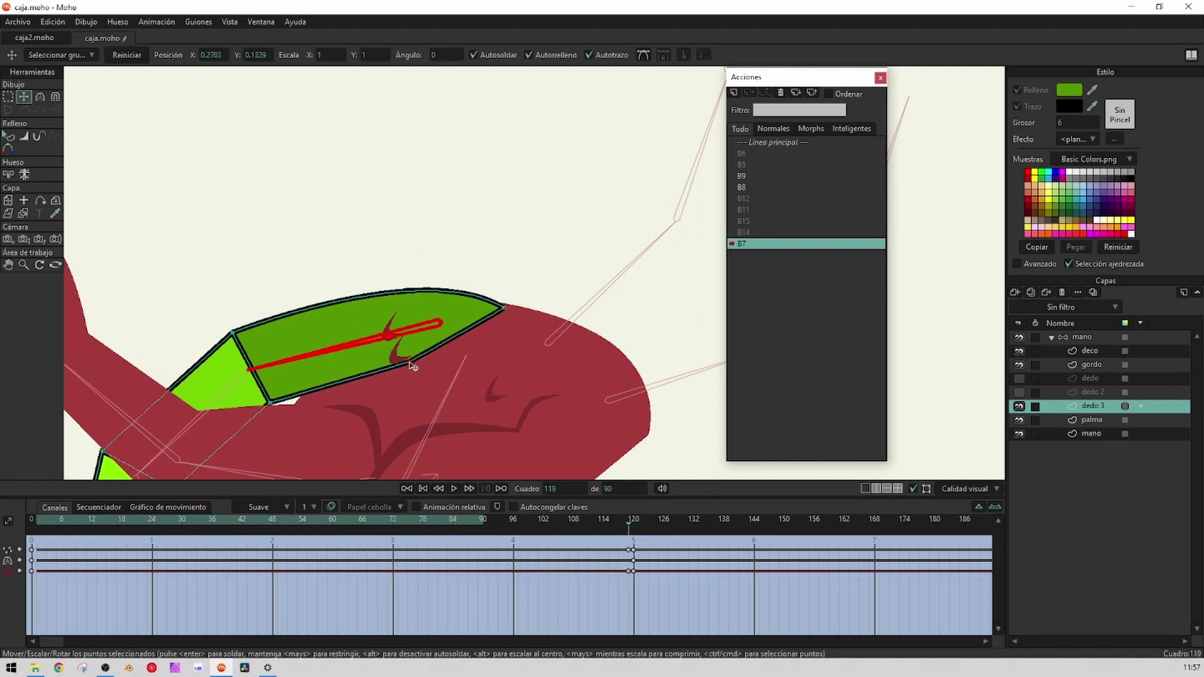
drag(40, 518, 548, 518)
scroll(615, 364, down, 5)
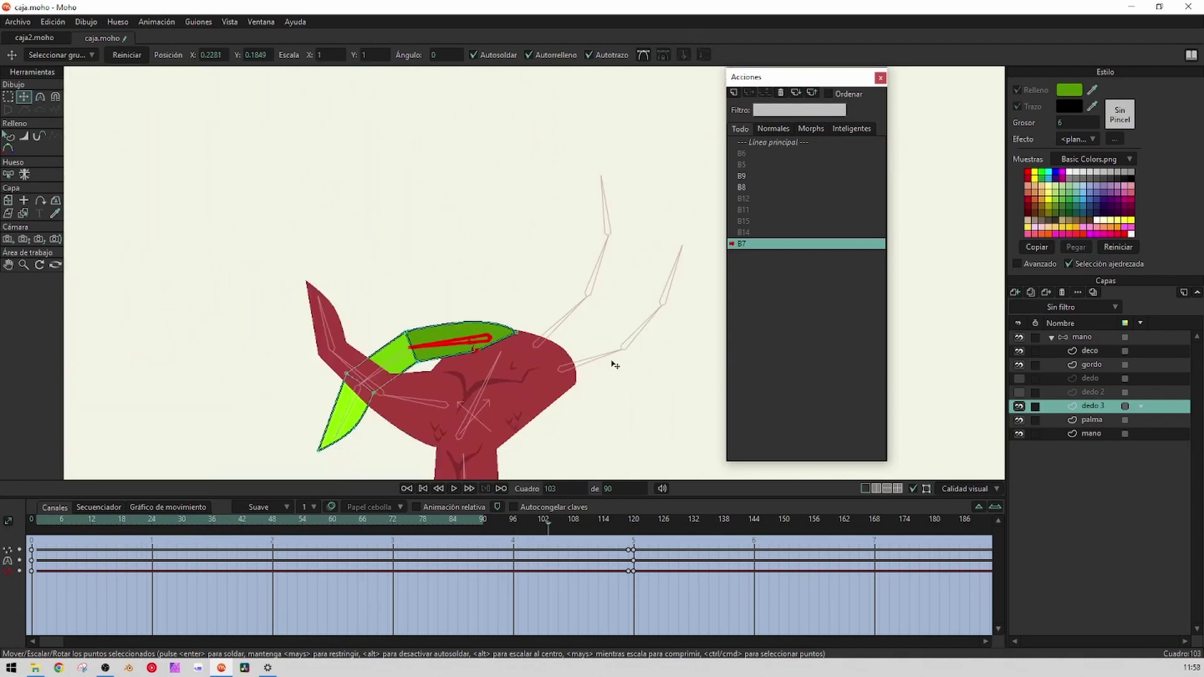
Return to the mano layer's main line and test the finger's bending with Manipulate Bones
click(1091, 337)
click(770, 142)
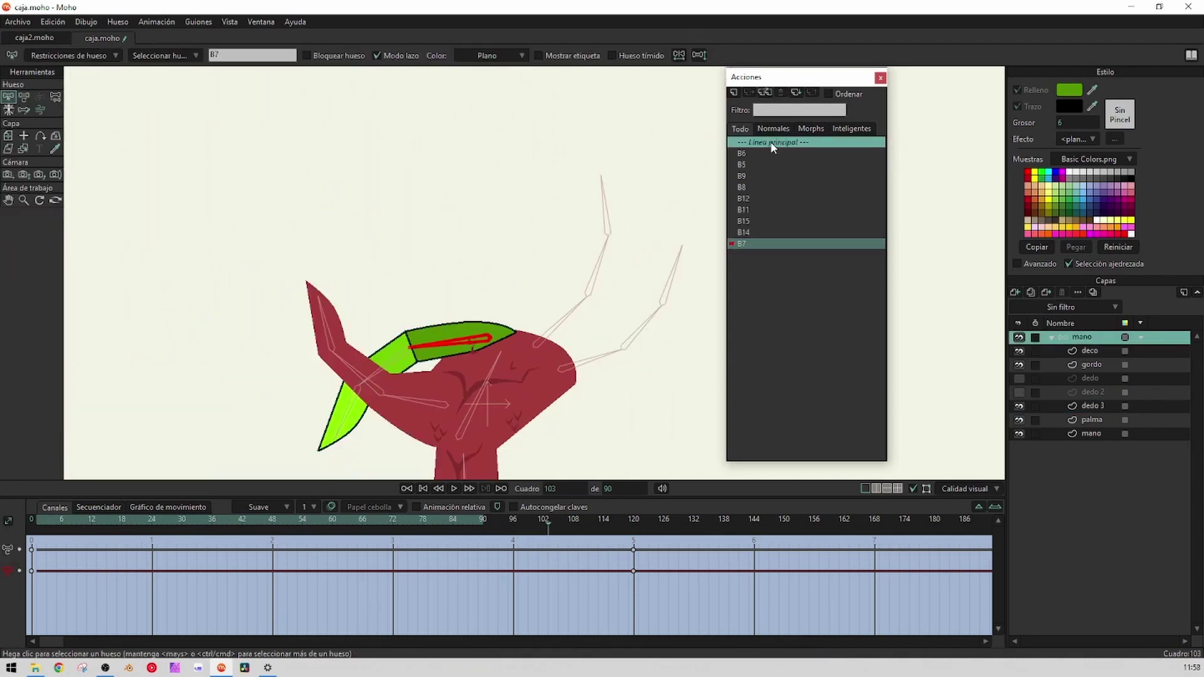
click(55, 95)
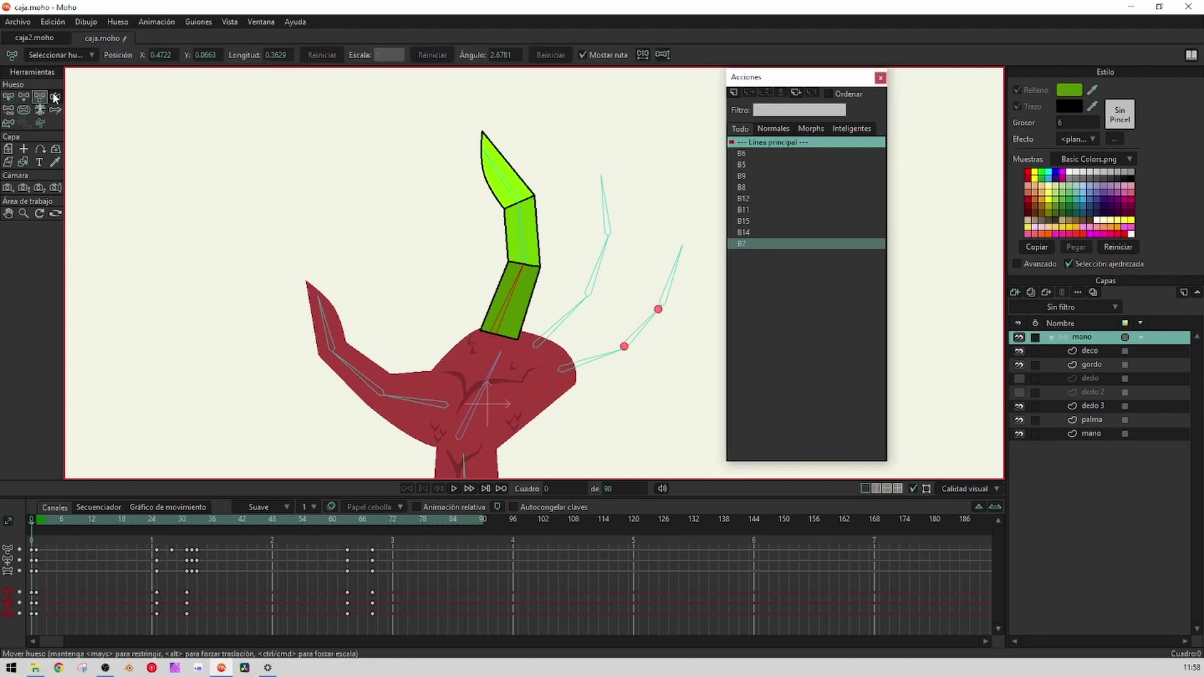
drag(477, 288, 505, 274)
click(576, 346)
drag(585, 314, 557, 317)
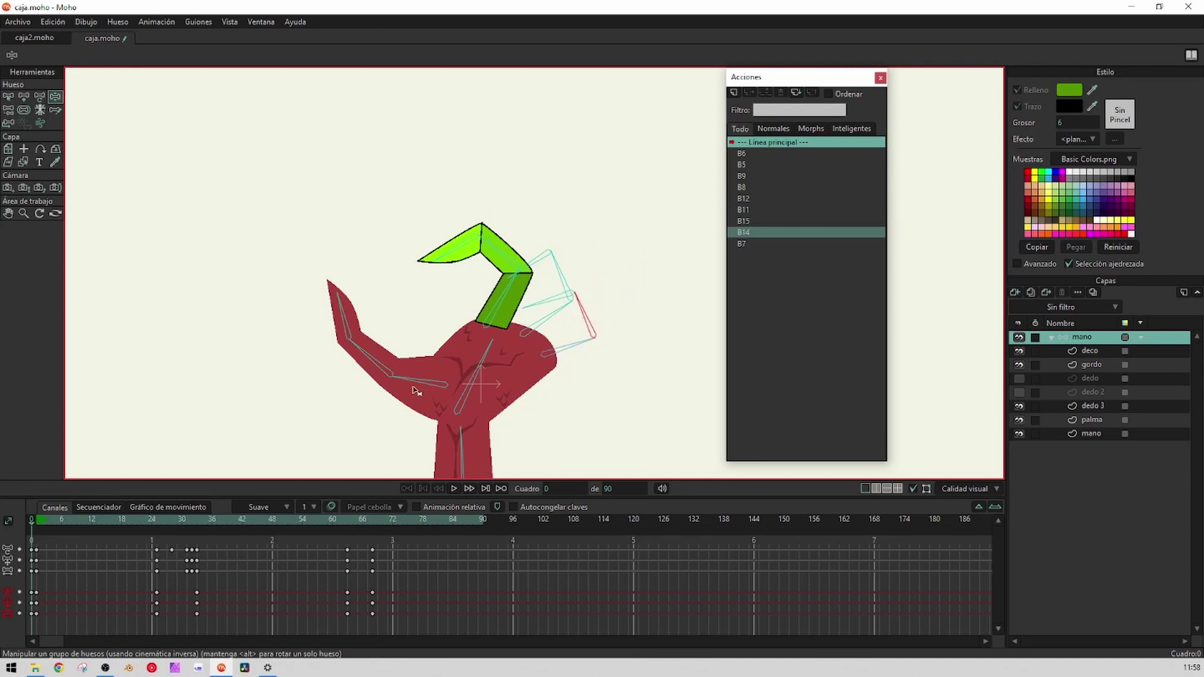
Fold the thumb and tilt the hand at the wrist with Manipulate Bones to test the rig
drag(417, 389, 425, 318)
key(ctrl+z)
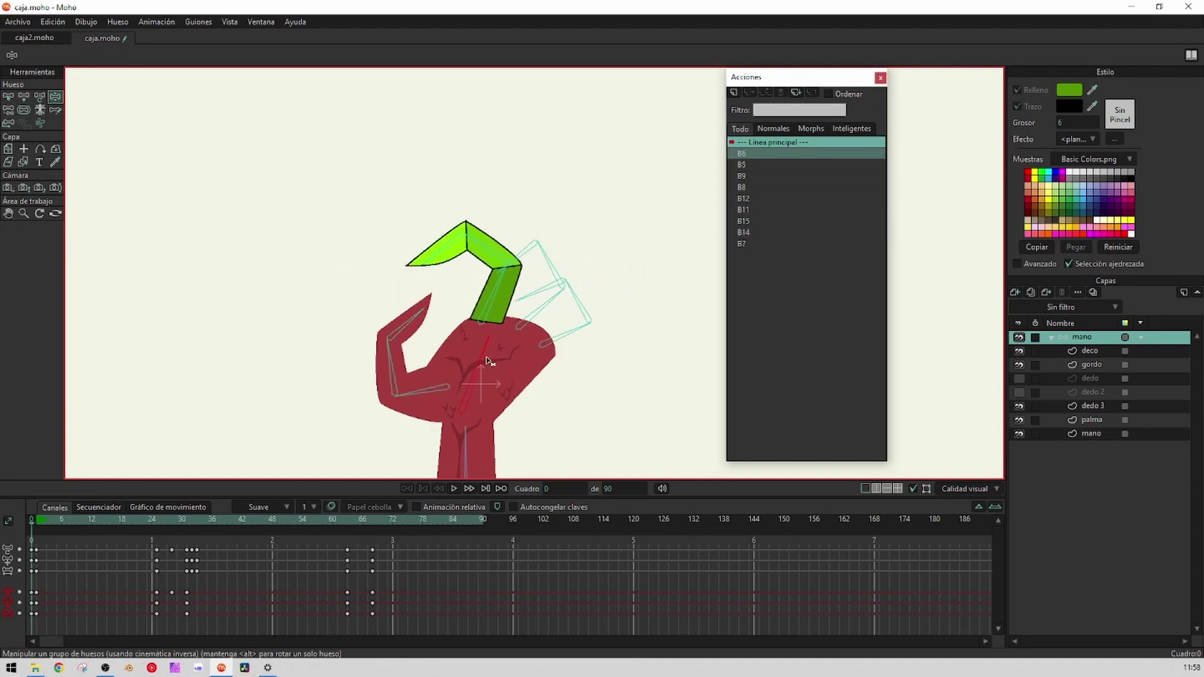
scroll(536, 414, down, 3)
key(ctrl+z)
key(ctrl+z)
scroll(520, 276, up, 4)
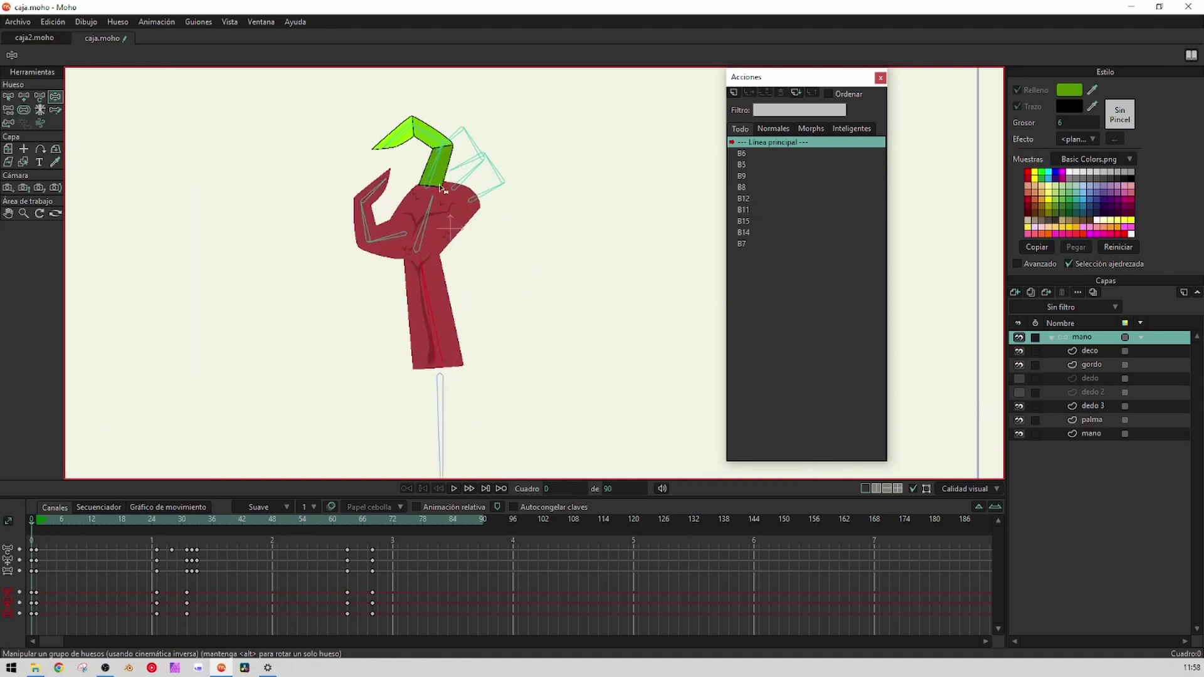
scroll(715, 333, down, 2)
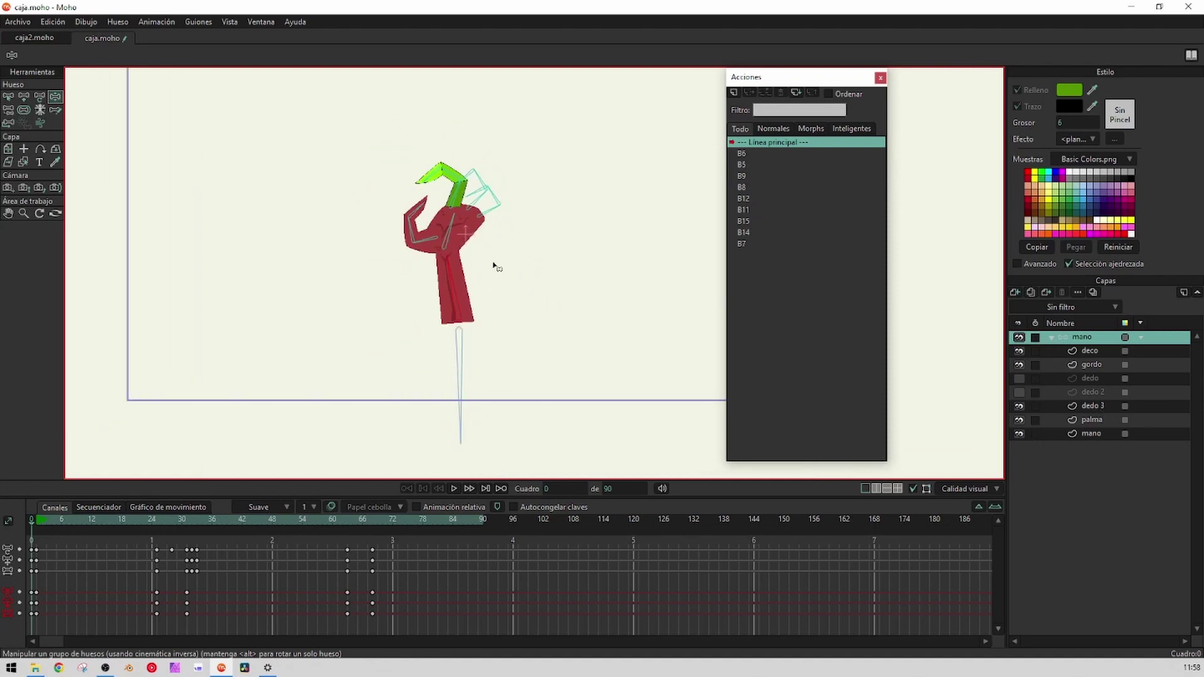
scroll(556, 283, up, 2)
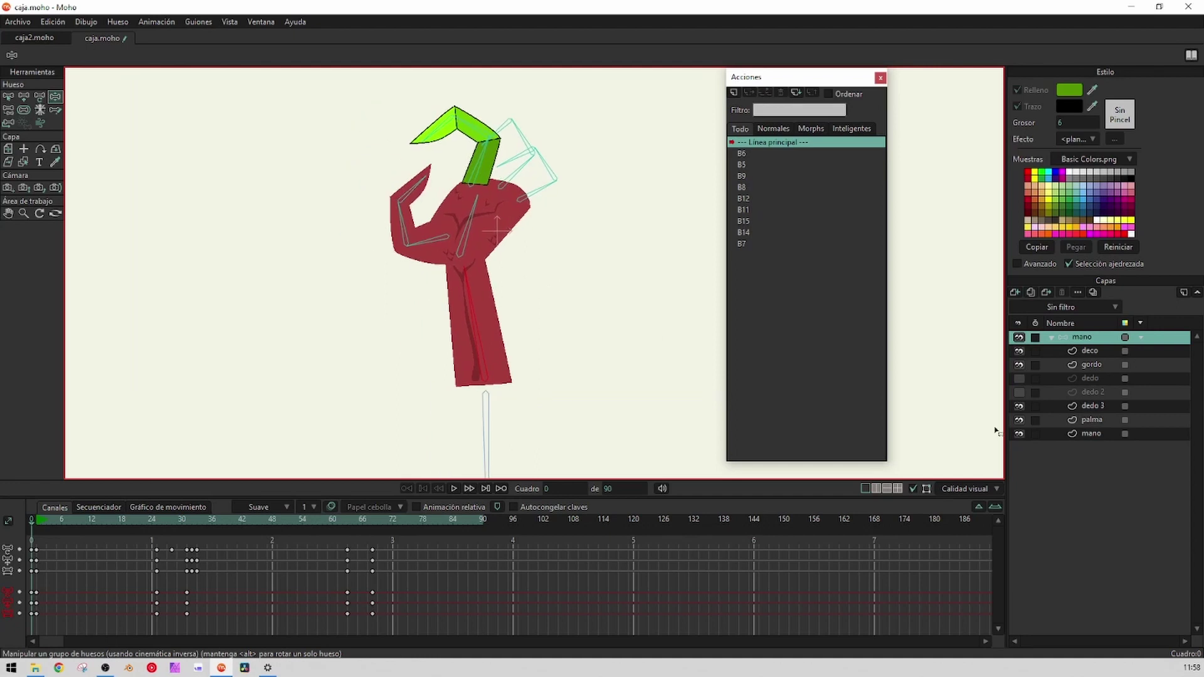
Hide the forearm's mano shape layer and add a Cambio layer to the document alongside the mano bone layer
click(1019, 433)
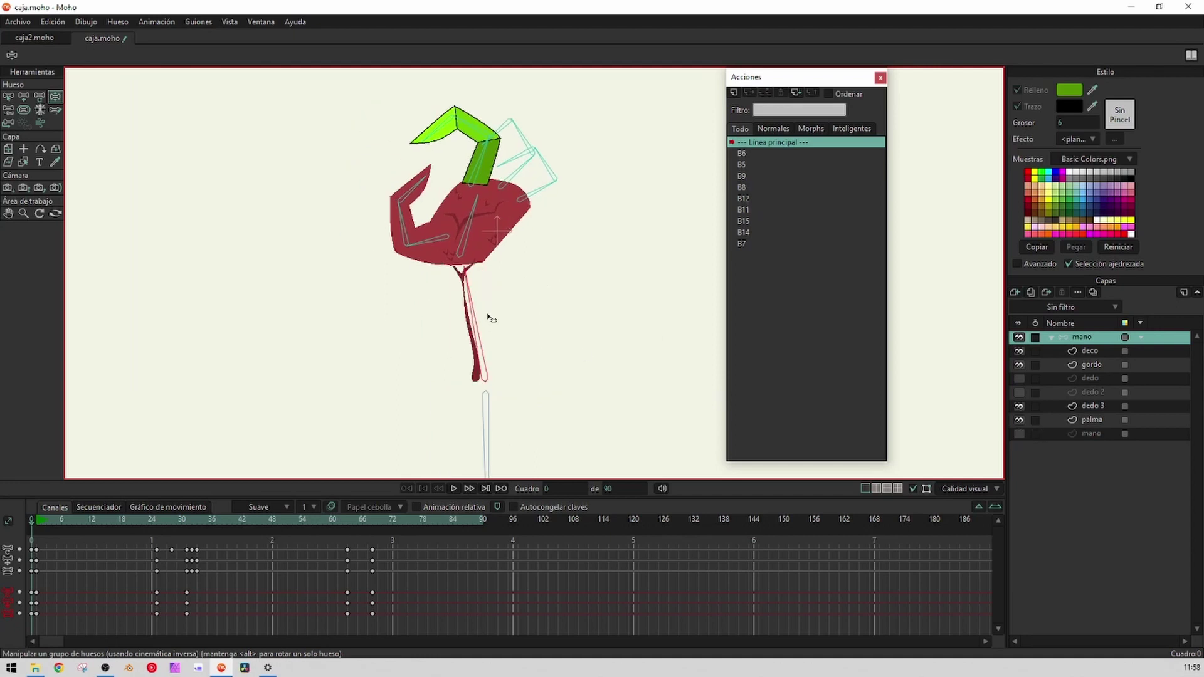
drag(457, 265, 491, 326)
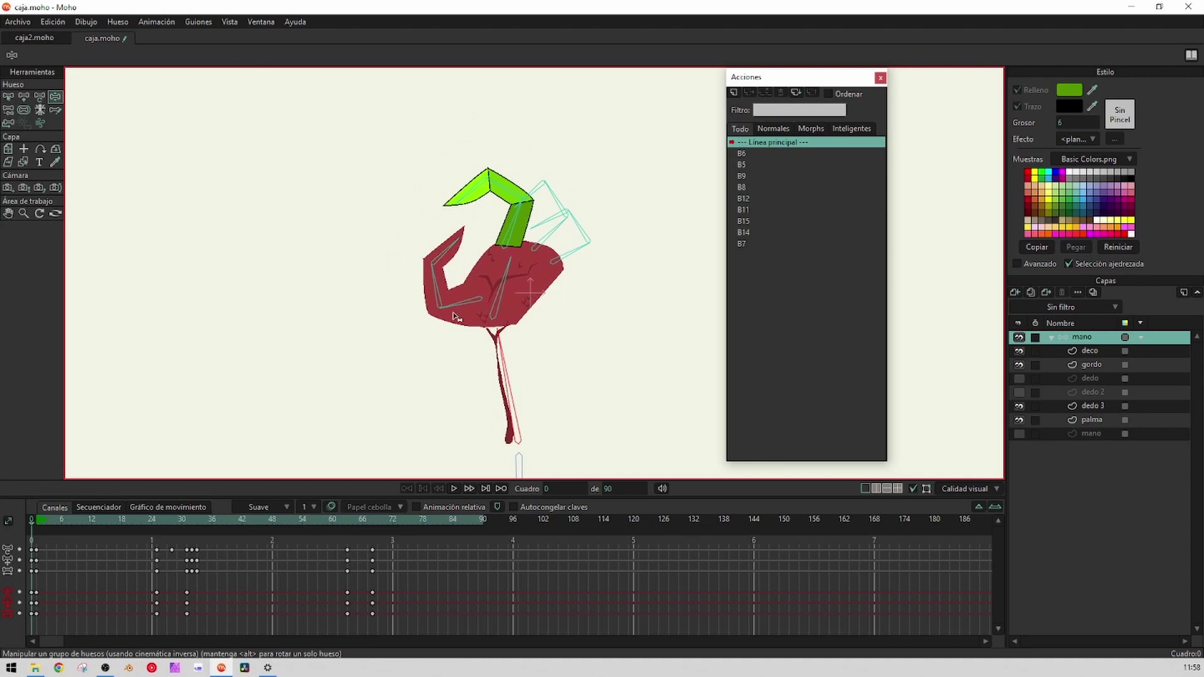
click(1052, 338)
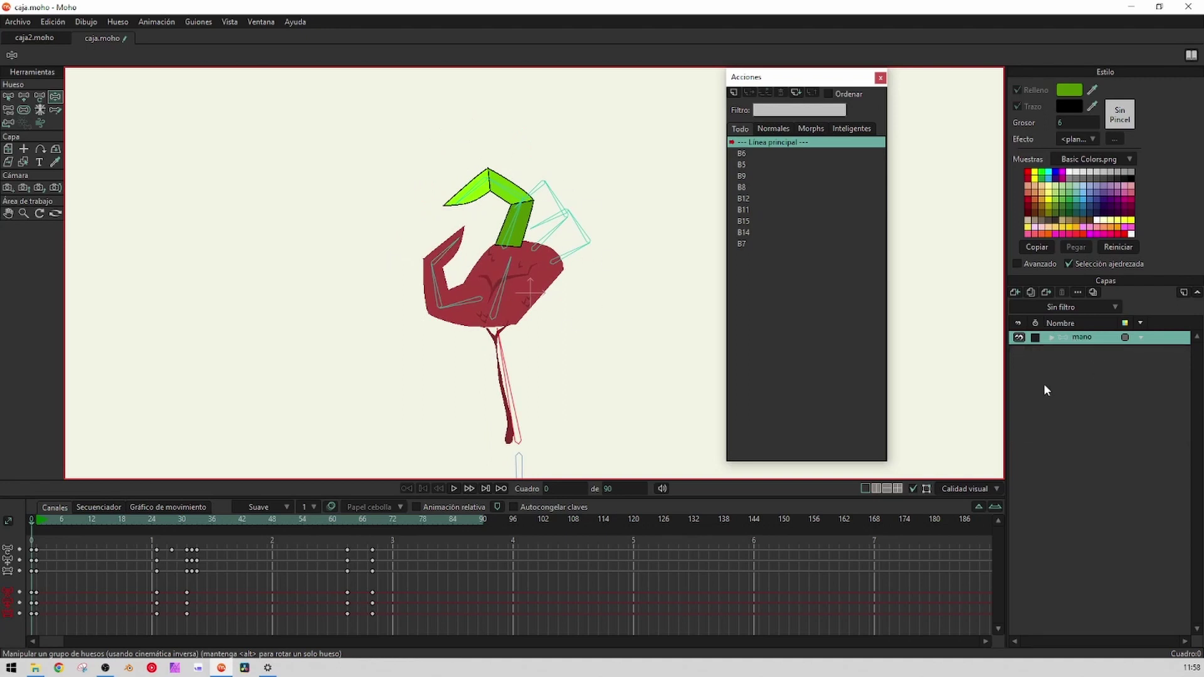
click(1016, 293)
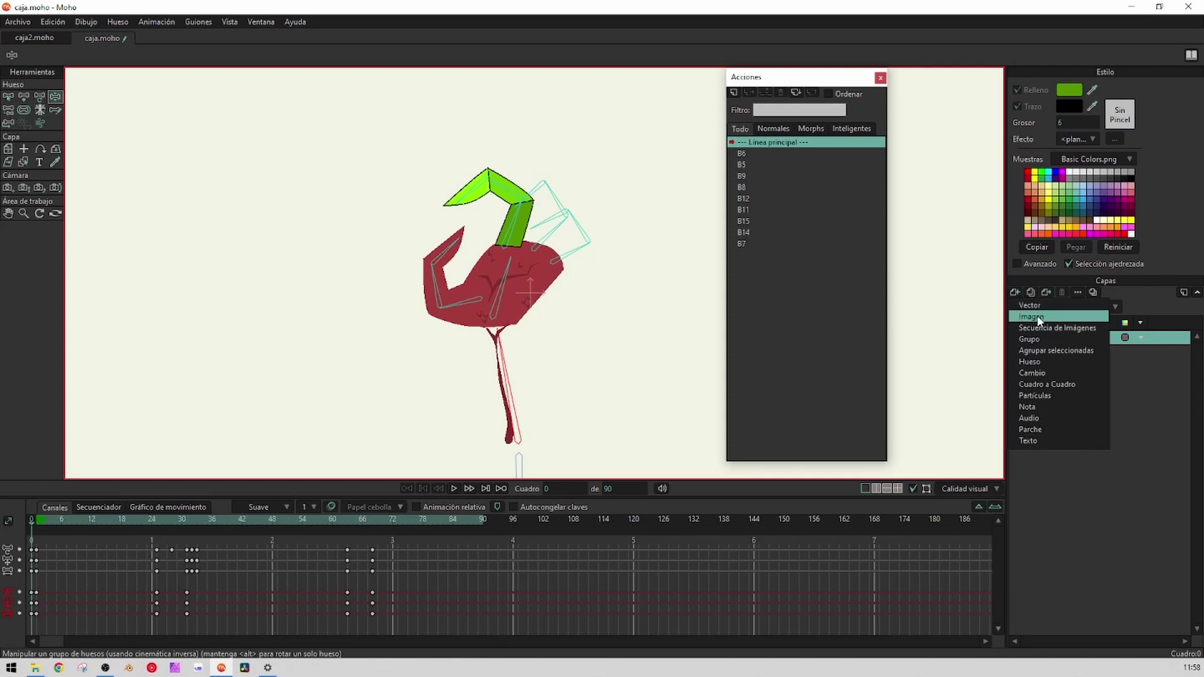
click(1048, 374)
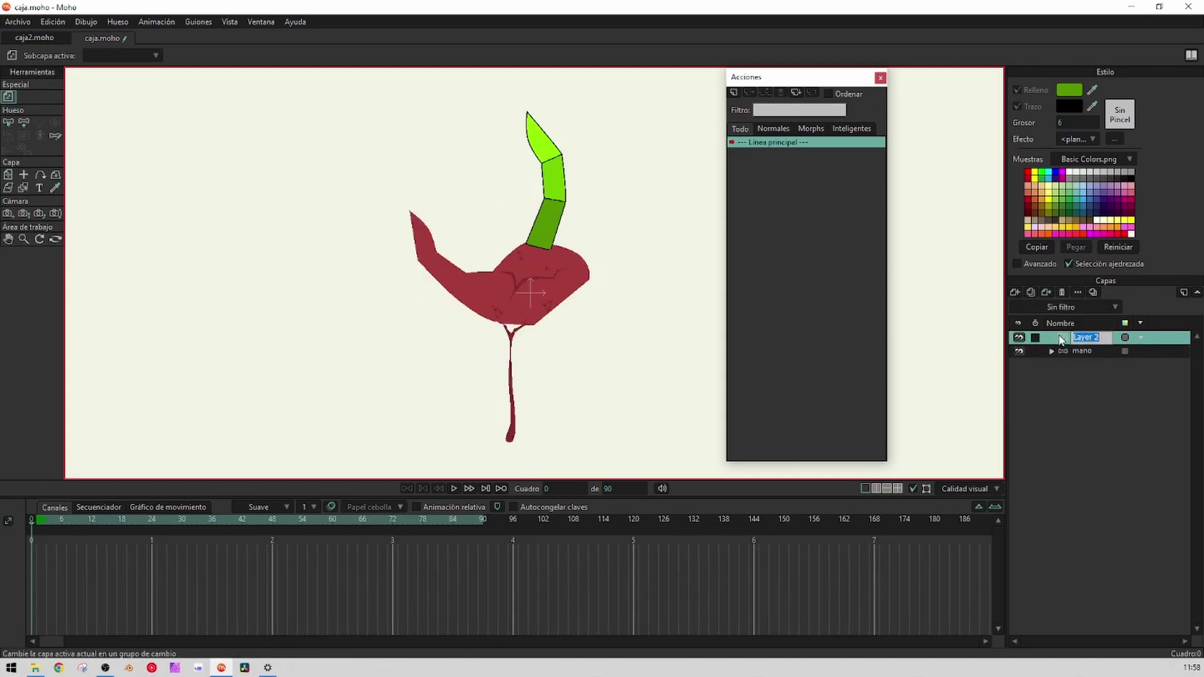
Take the new Cambio layer out of the mano bone layer and nest the mano bone layer inside it
key(ctrl+z)
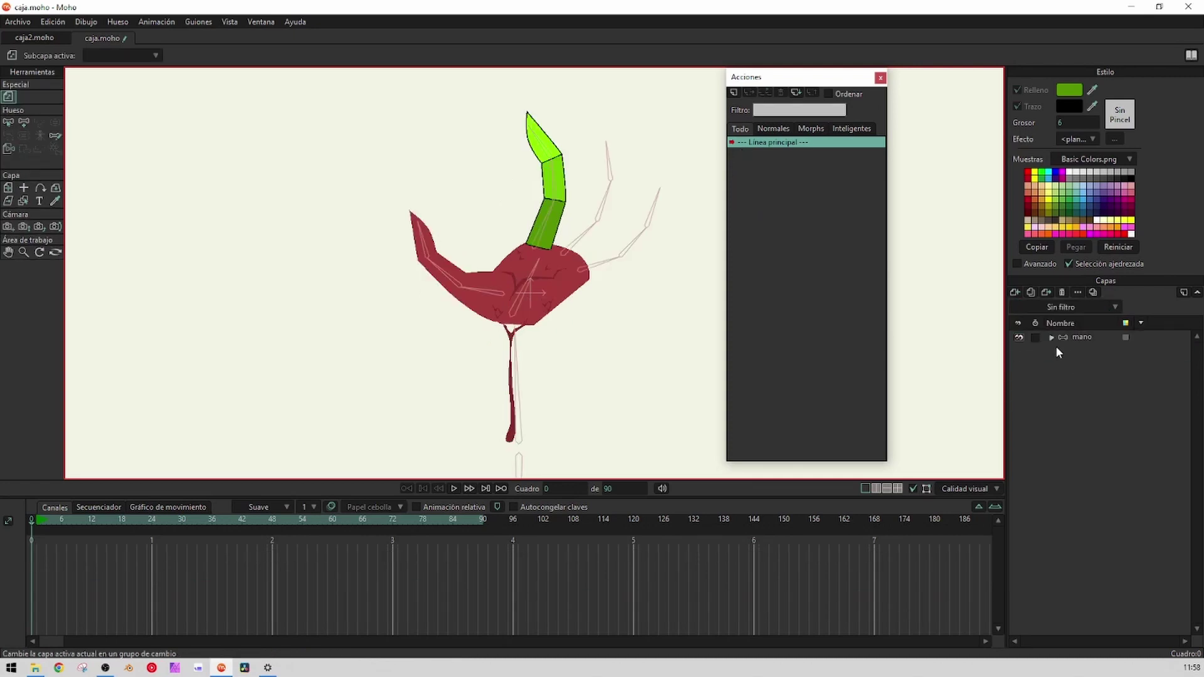
click(1052, 338)
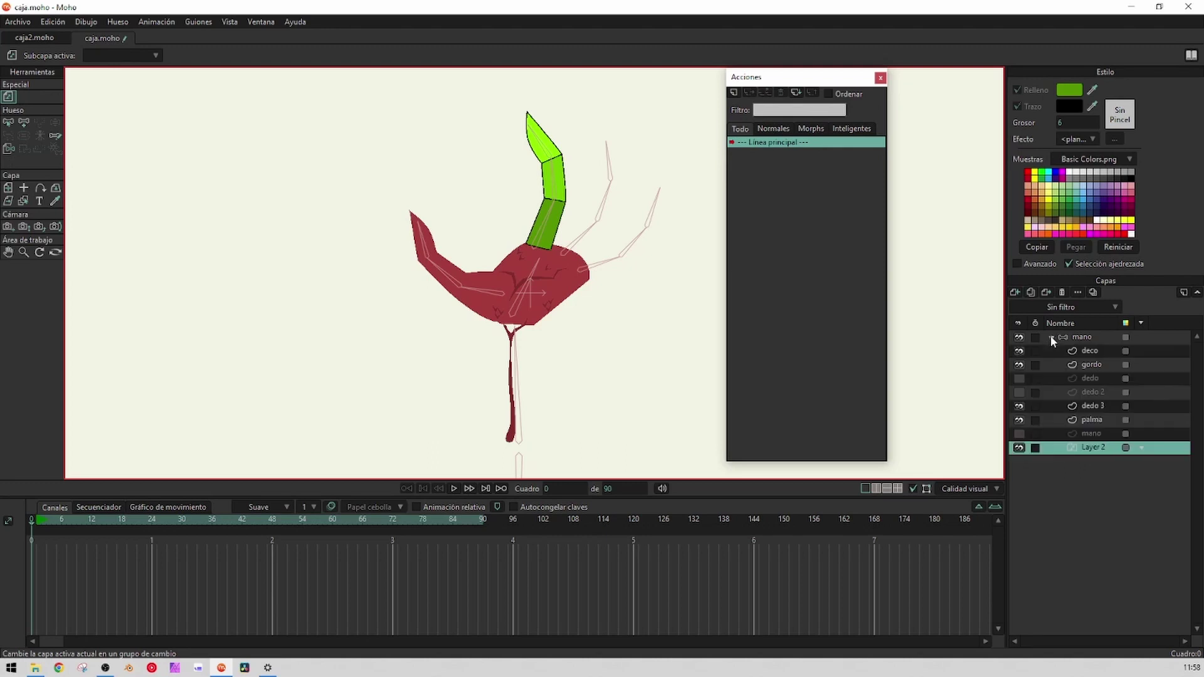
drag(1074, 450, 1070, 500)
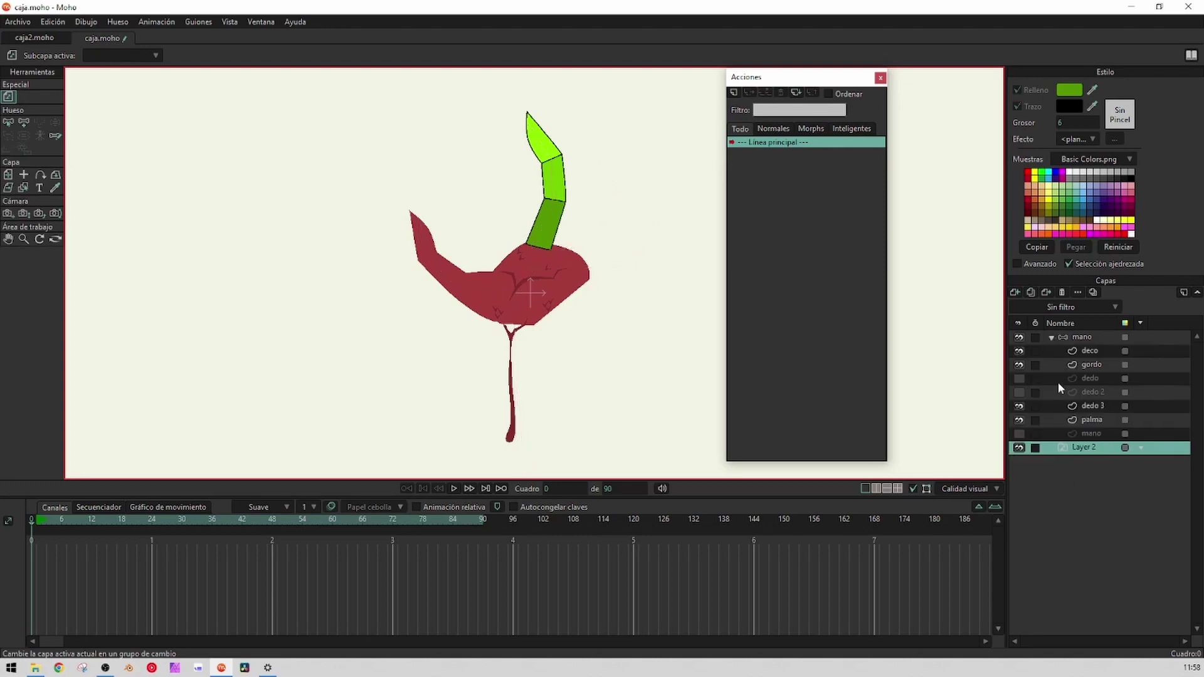
click(1052, 338)
click(1085, 340)
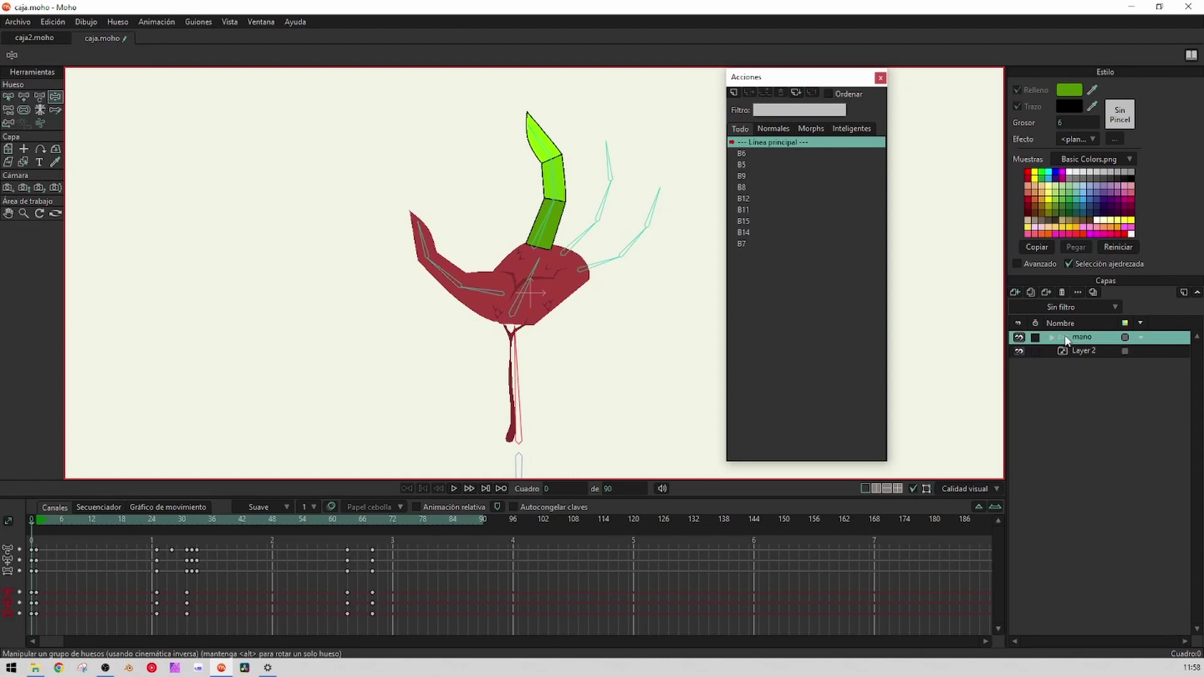
drag(1090, 342, 1085, 355)
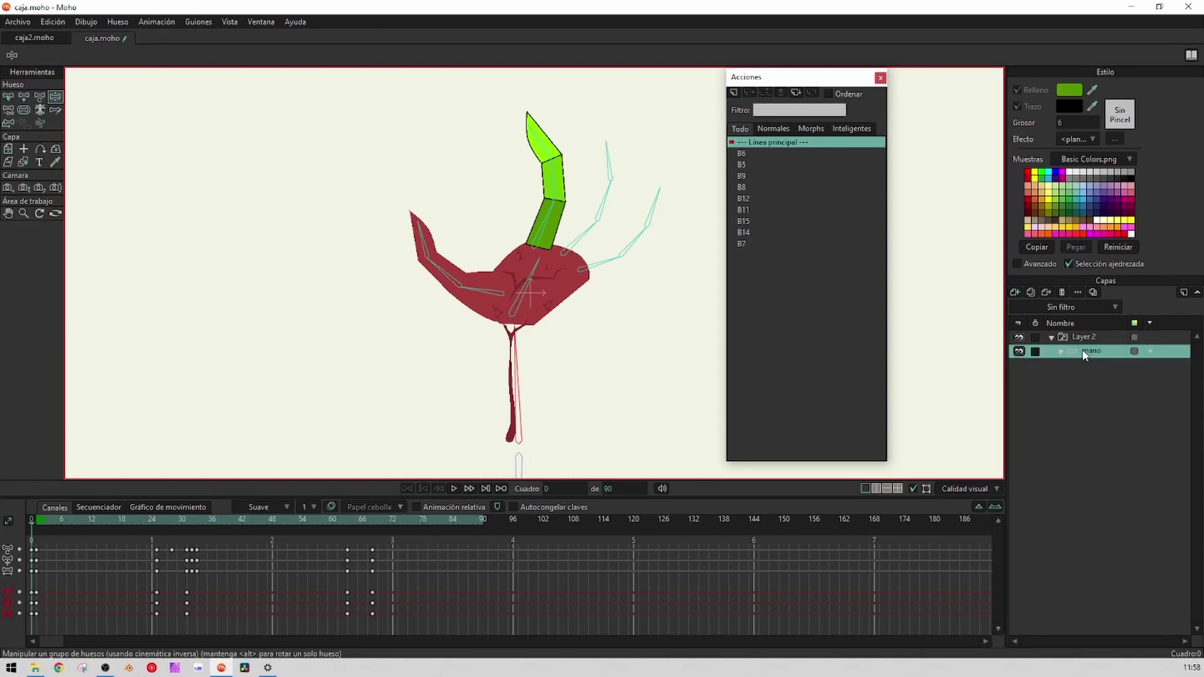
scroll(468, 245, down, 3)
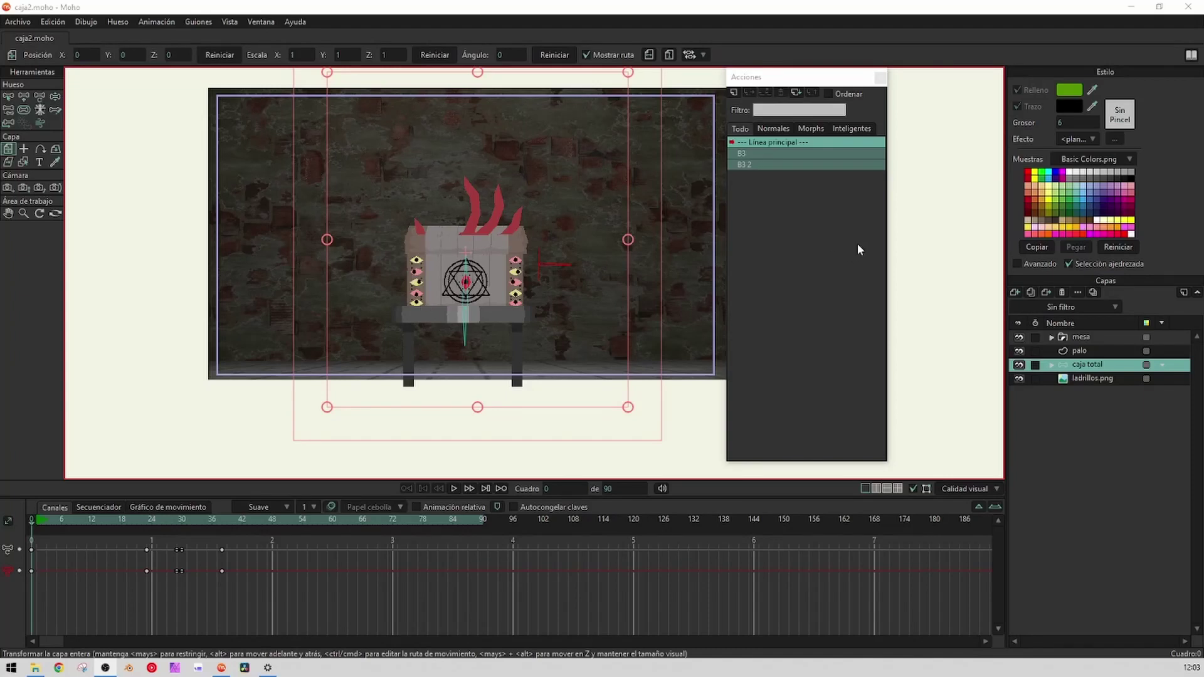
Move the Acciones window off the box scene and check the mesa and palo layers by hiding and reshowing them
scroll(690, 164, down, 2)
scroll(577, 160, up, 3)
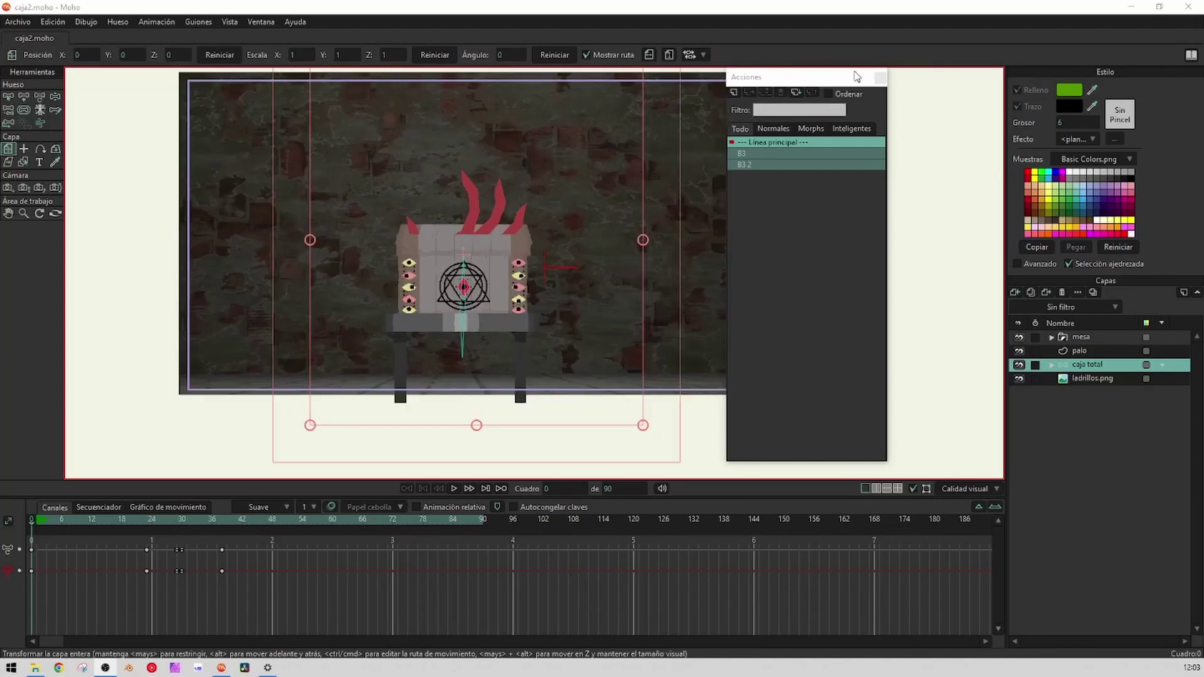
drag(862, 76, 934, 86)
scroll(568, 235, up, 2)
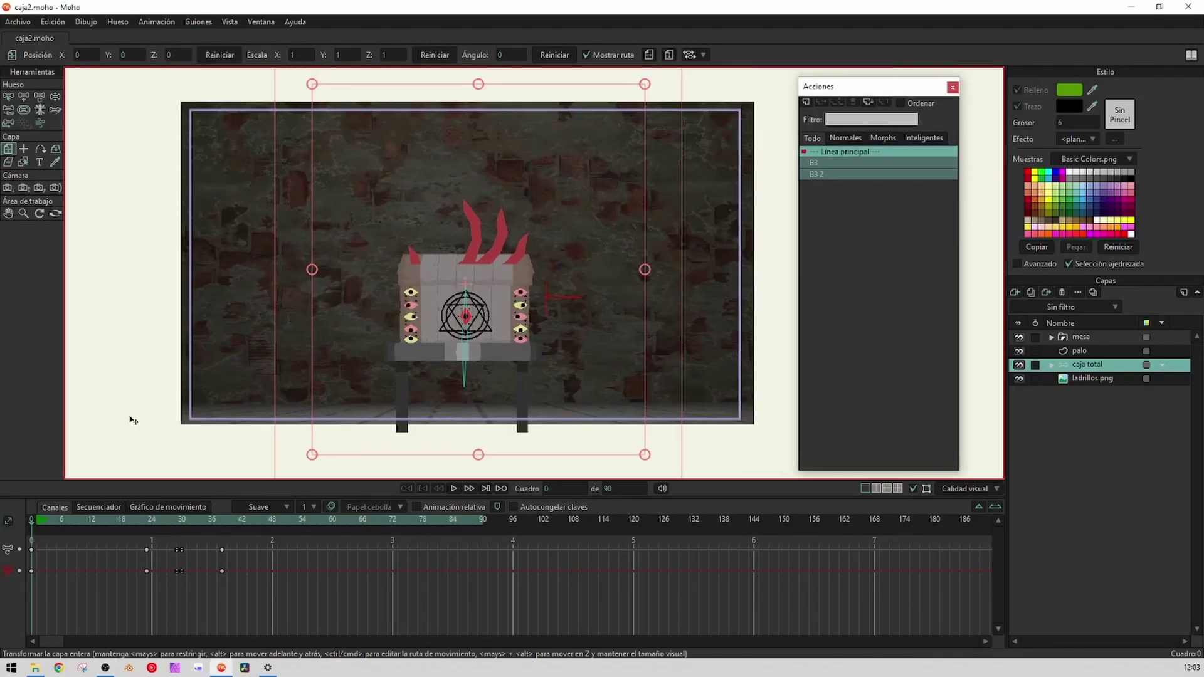
click(1019, 337)
click(1018, 352)
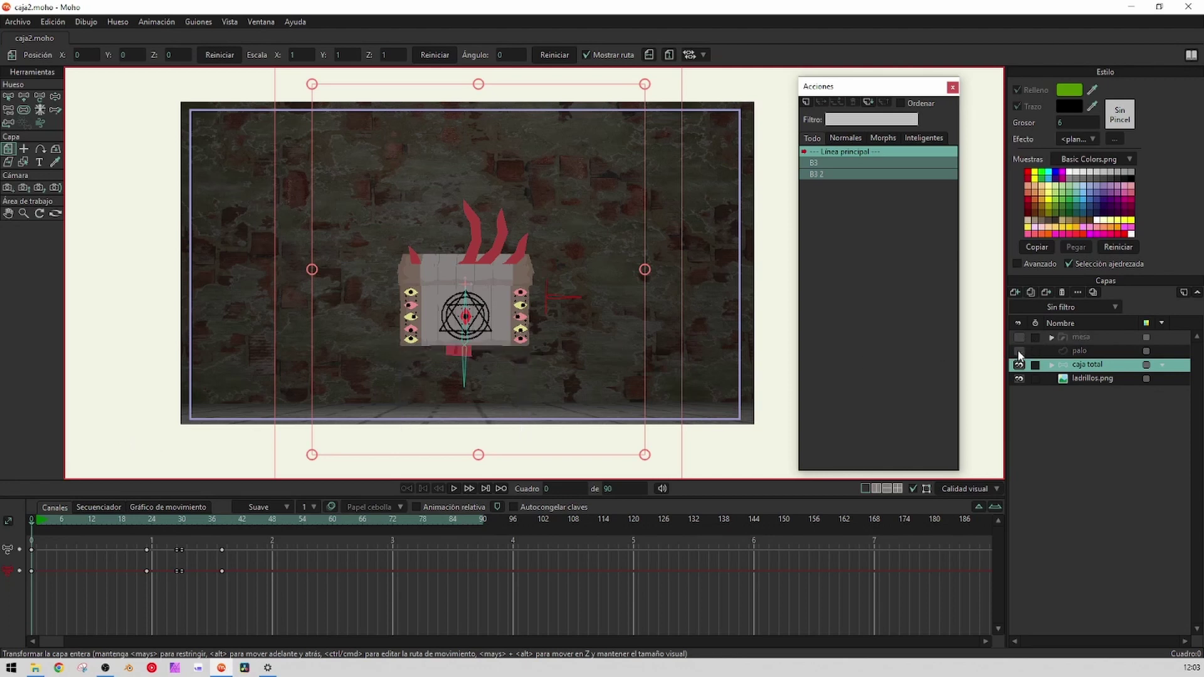
click(1019, 351)
click(1018, 338)
Hide the ladrillos.png background, check the caja total layer by toggling its visibility, and expand its sublayers
click(1019, 379)
click(1019, 378)
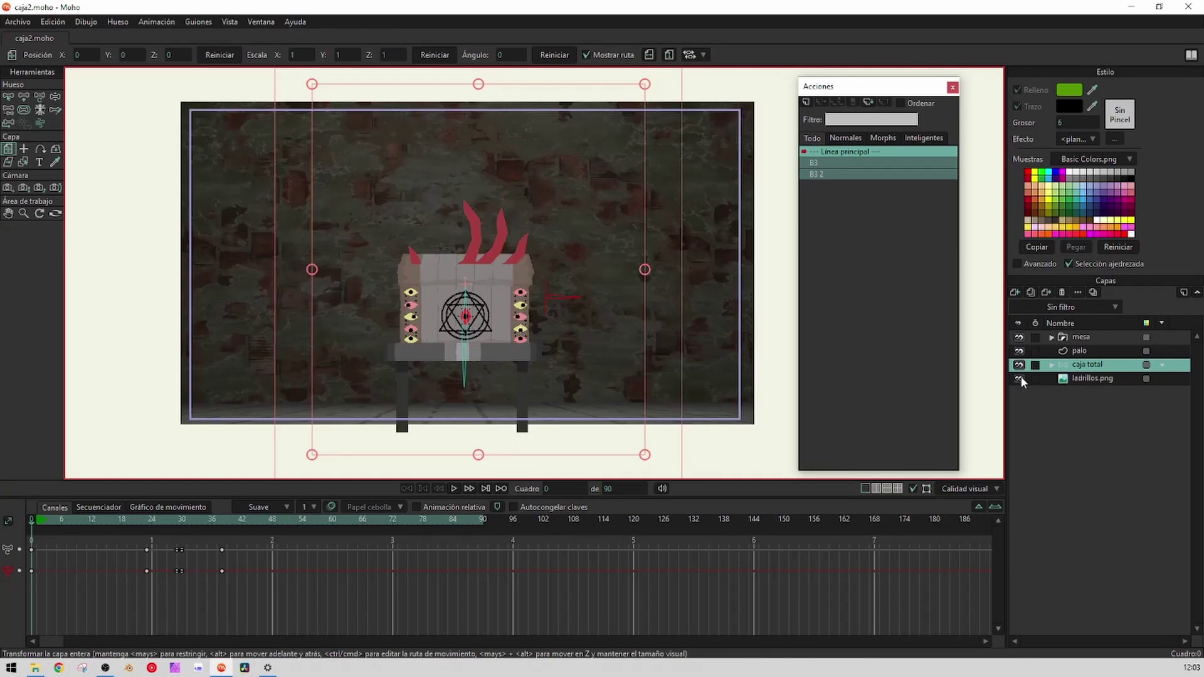
click(1022, 378)
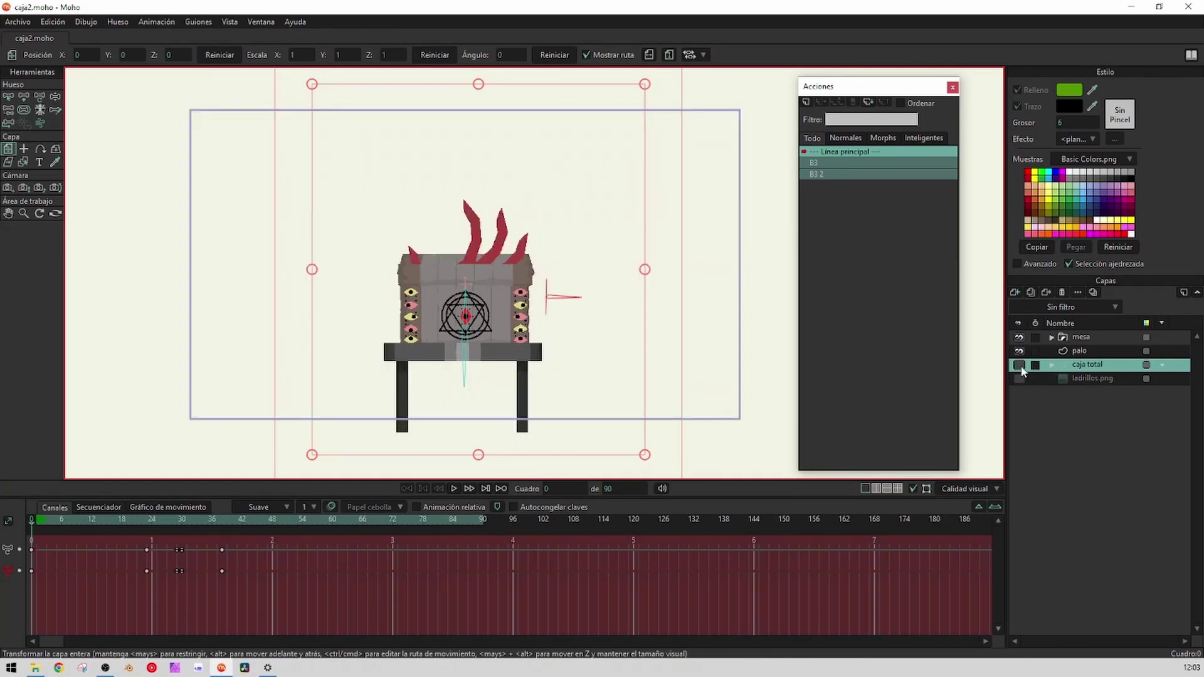
click(1019, 365)
click(1020, 364)
click(1052, 366)
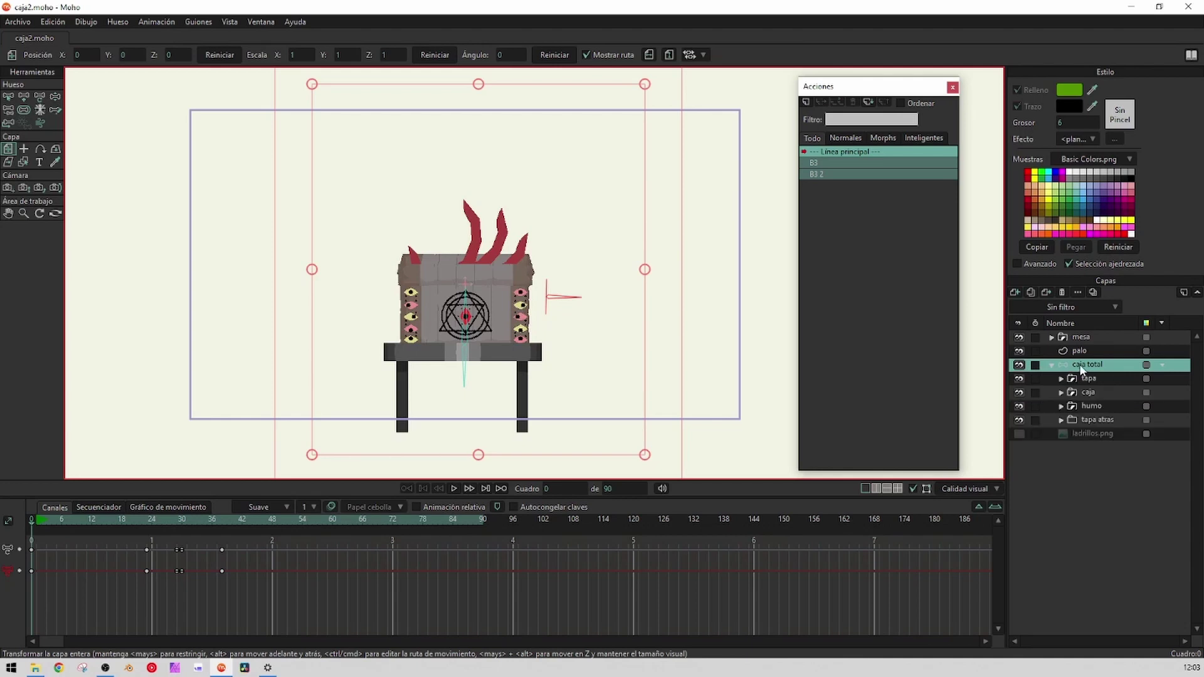
Select the tapa layer and scrub the timeline to frame 23 to review the lid opening
scroll(612, 351, down, 2)
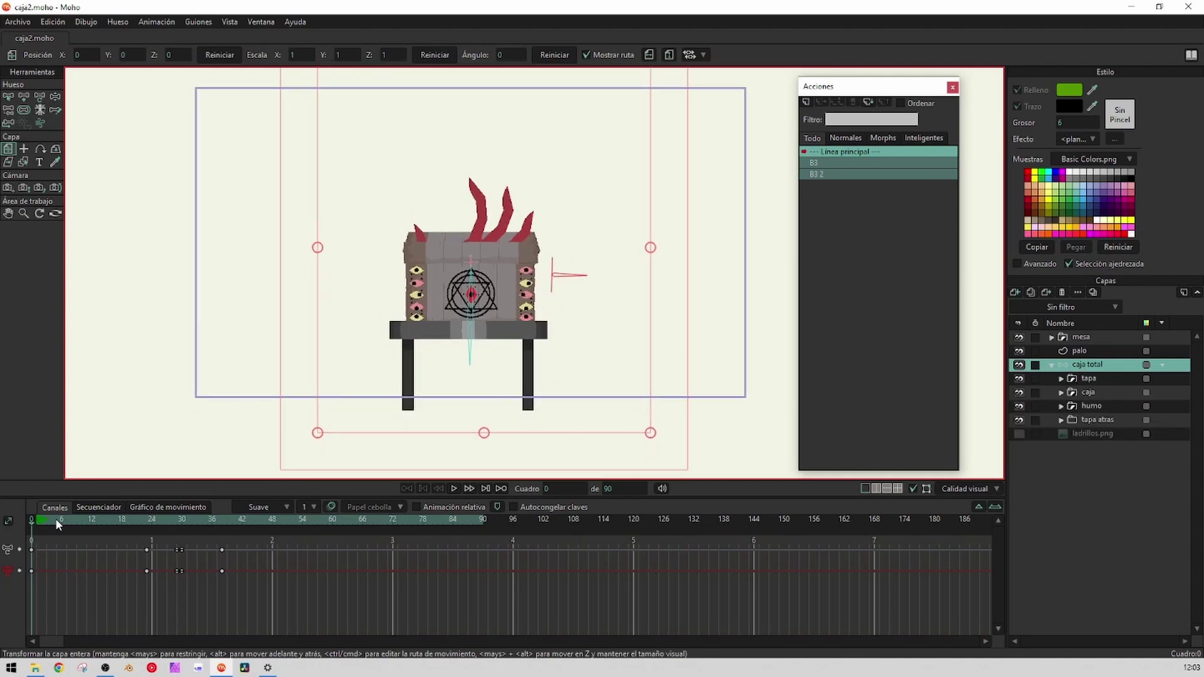
drag(55, 518, 17, 537)
scroll(531, 298, up, 3)
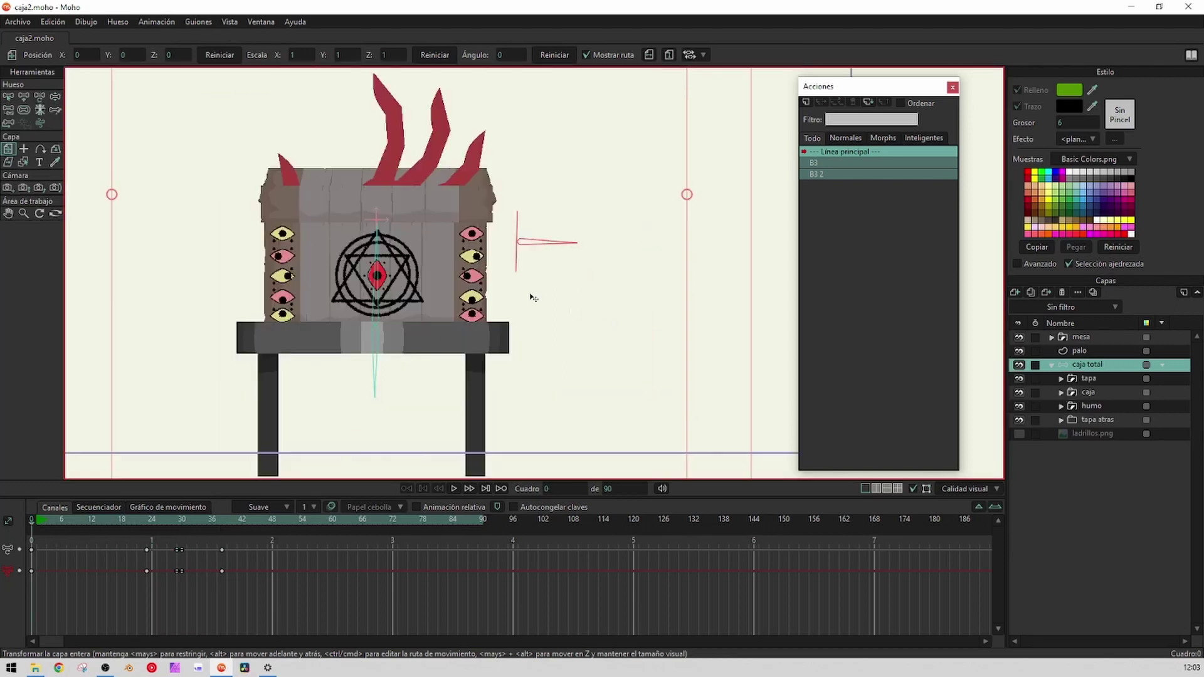
drag(531, 297, 665, 335)
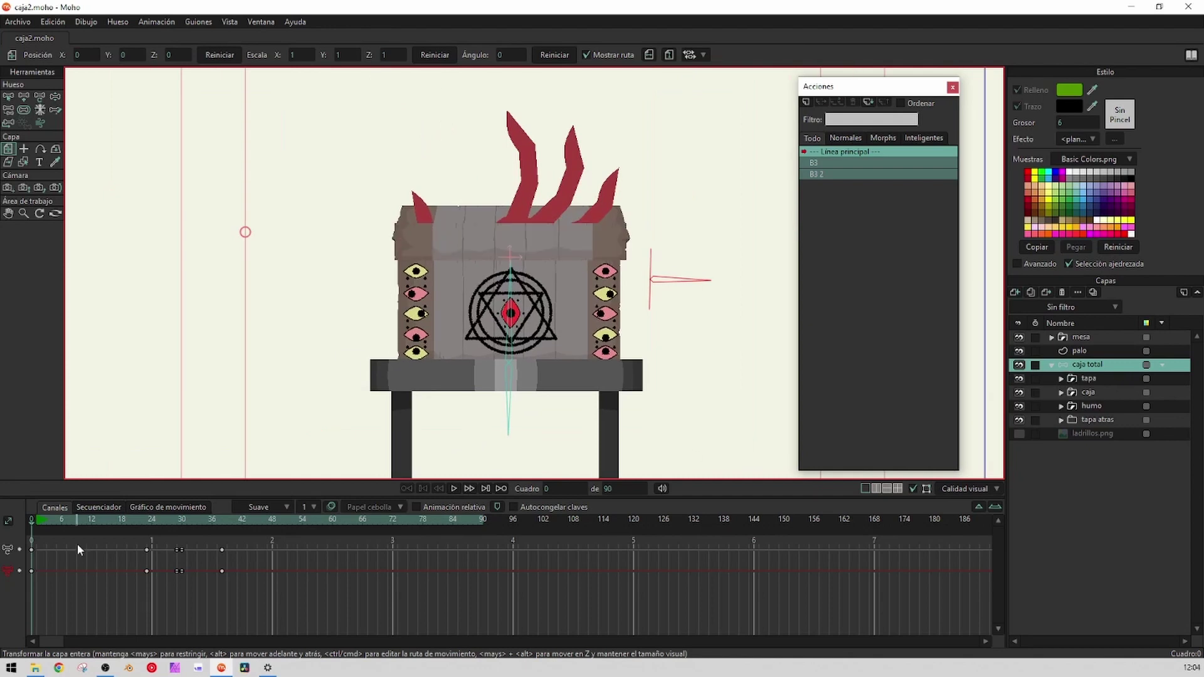
click(42, 520)
click(1089, 379)
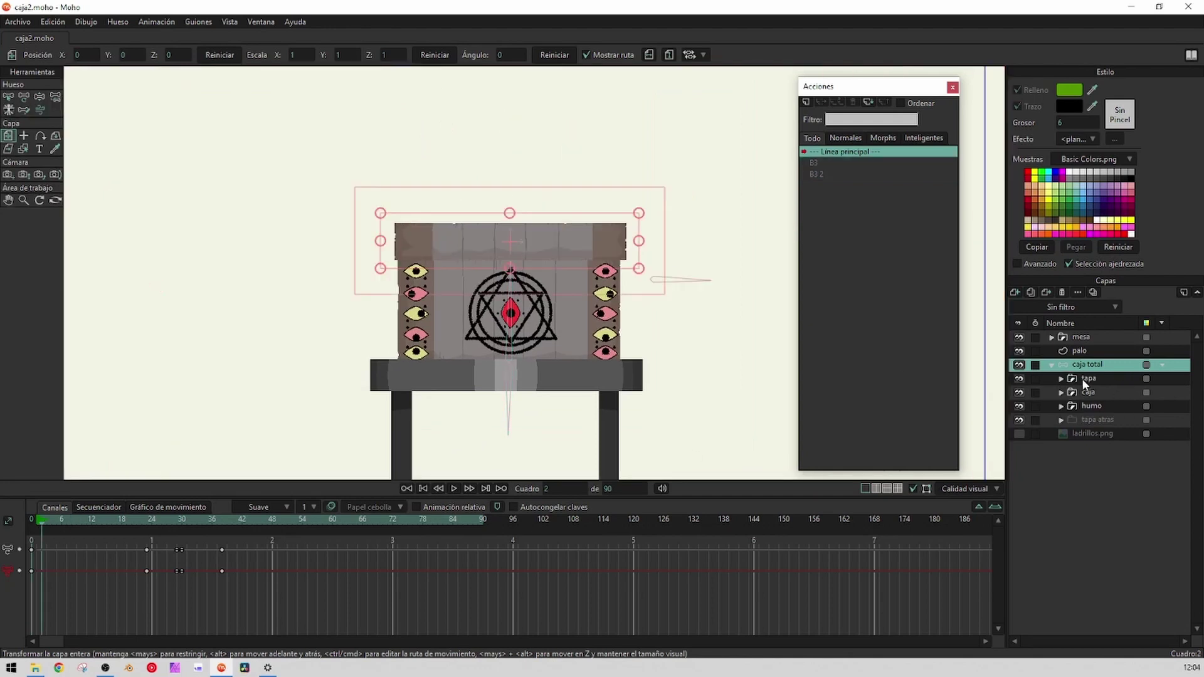
drag(42, 520, 147, 537)
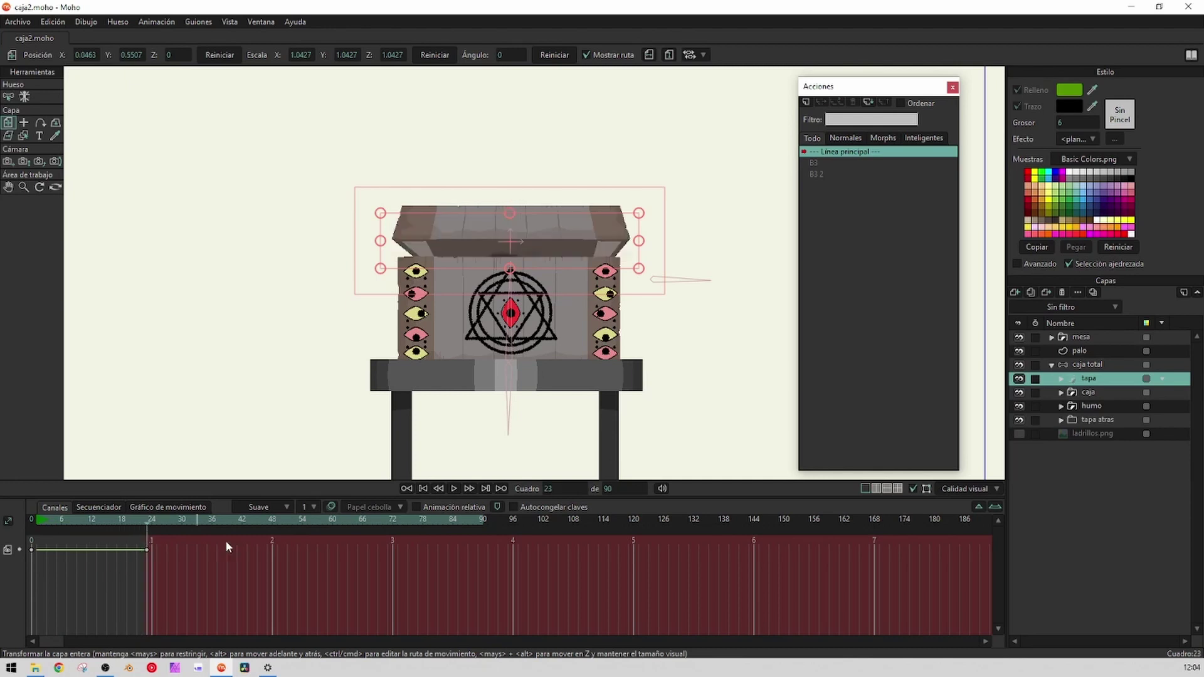
Inspect the sublayers of the caja group, then hide and reshow the group to see what is behind it
click(1074, 394)
click(1062, 393)
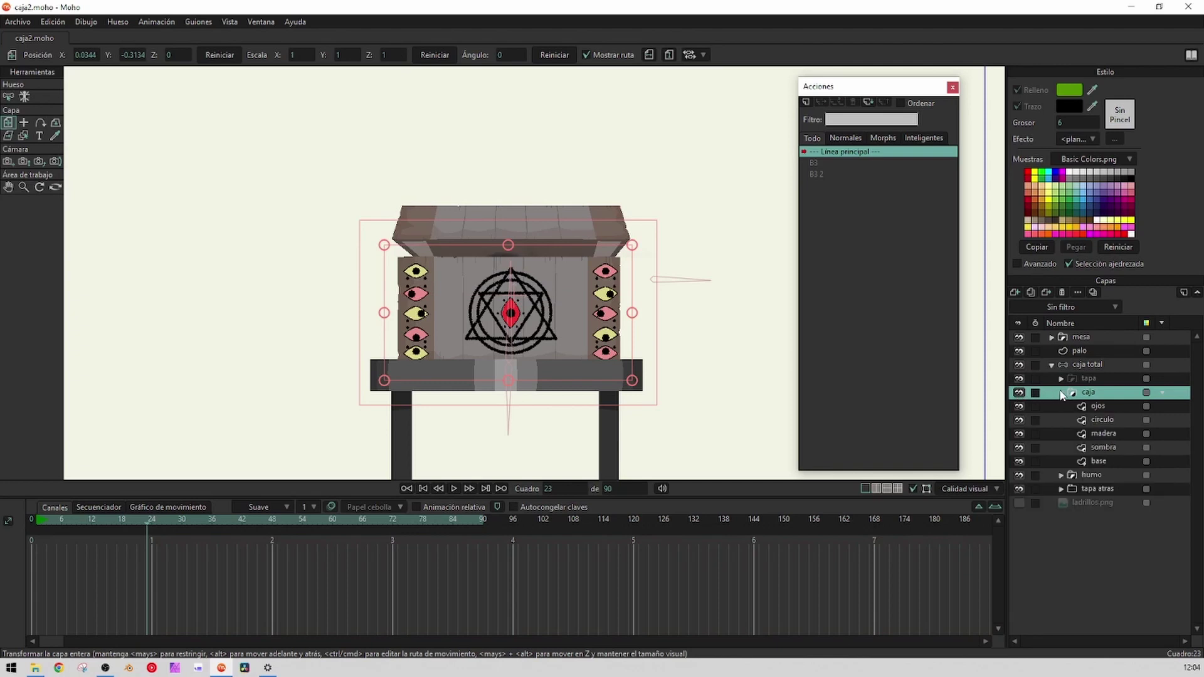
click(1062, 393)
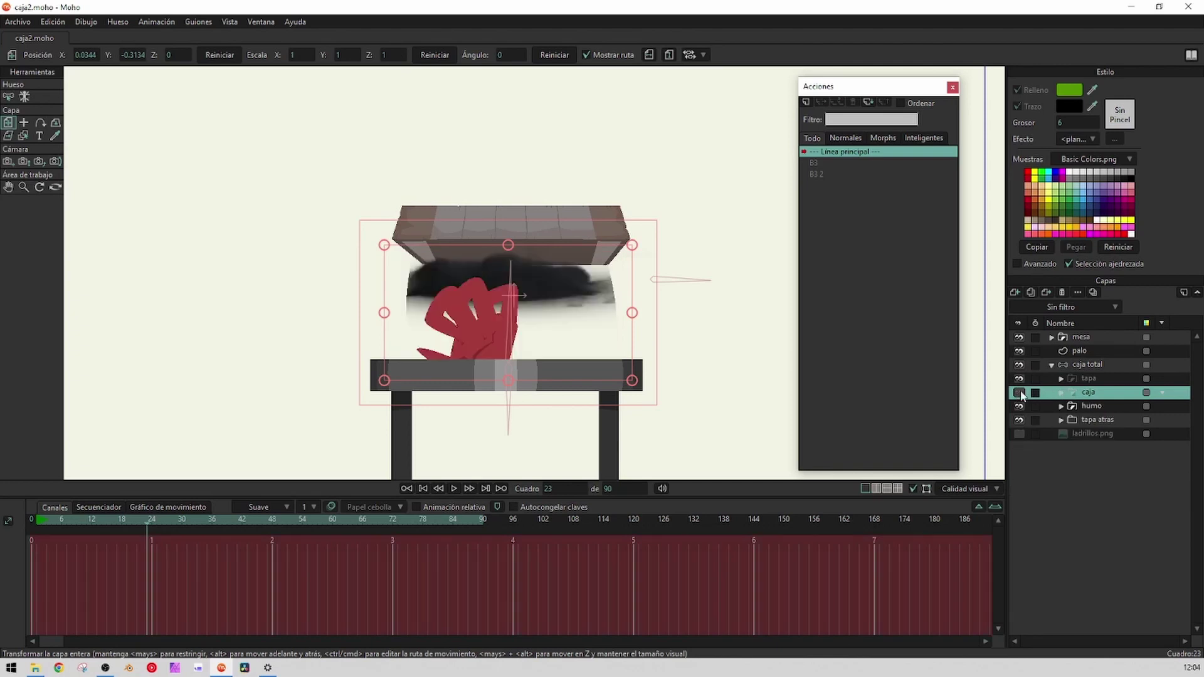
click(1019, 394)
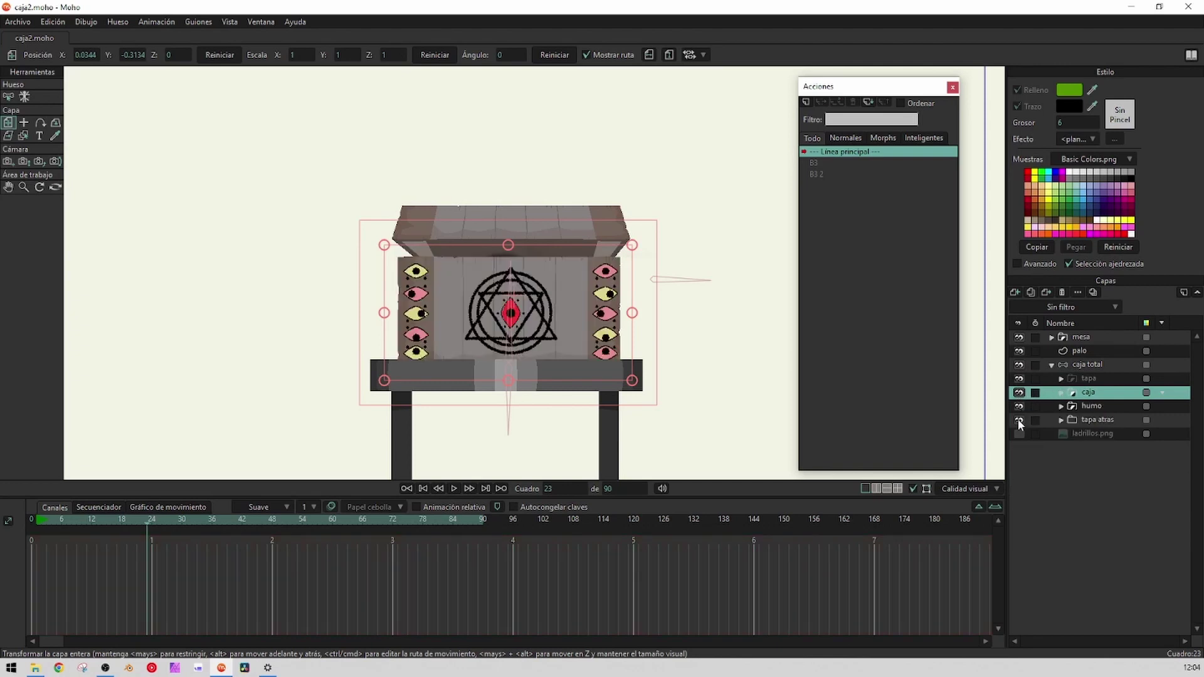
Toggle the tapa atras layer's visibility and scrub its animation up to frame 23
click(1018, 419)
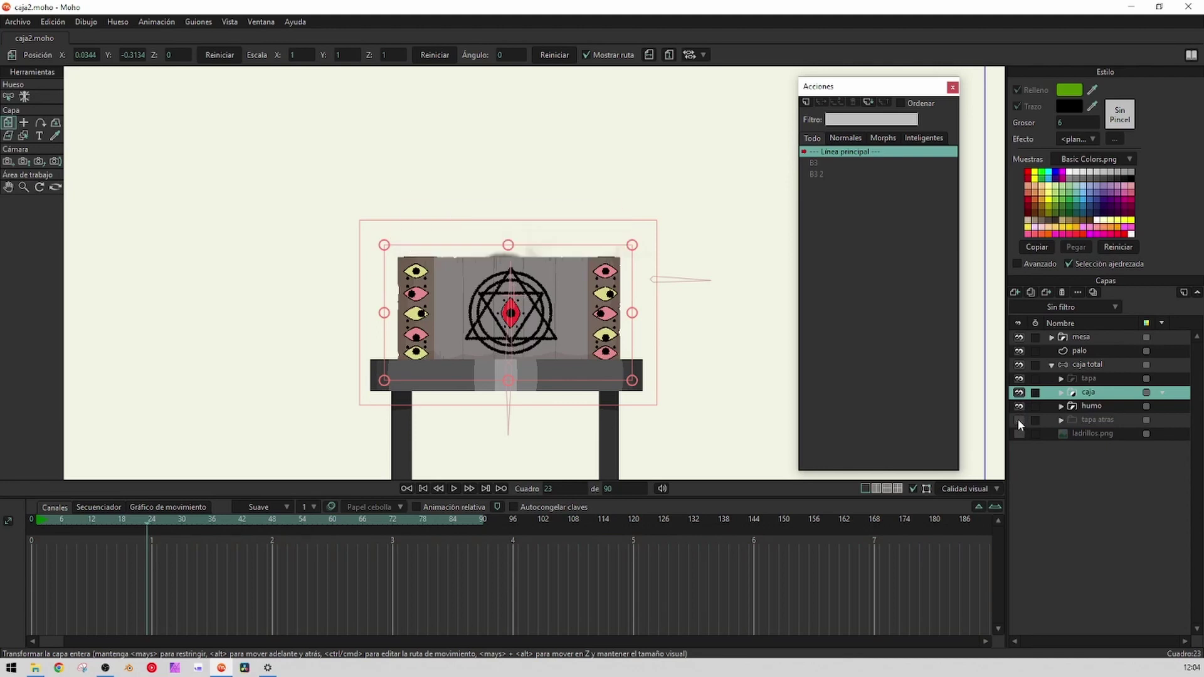
click(1018, 419)
click(1071, 419)
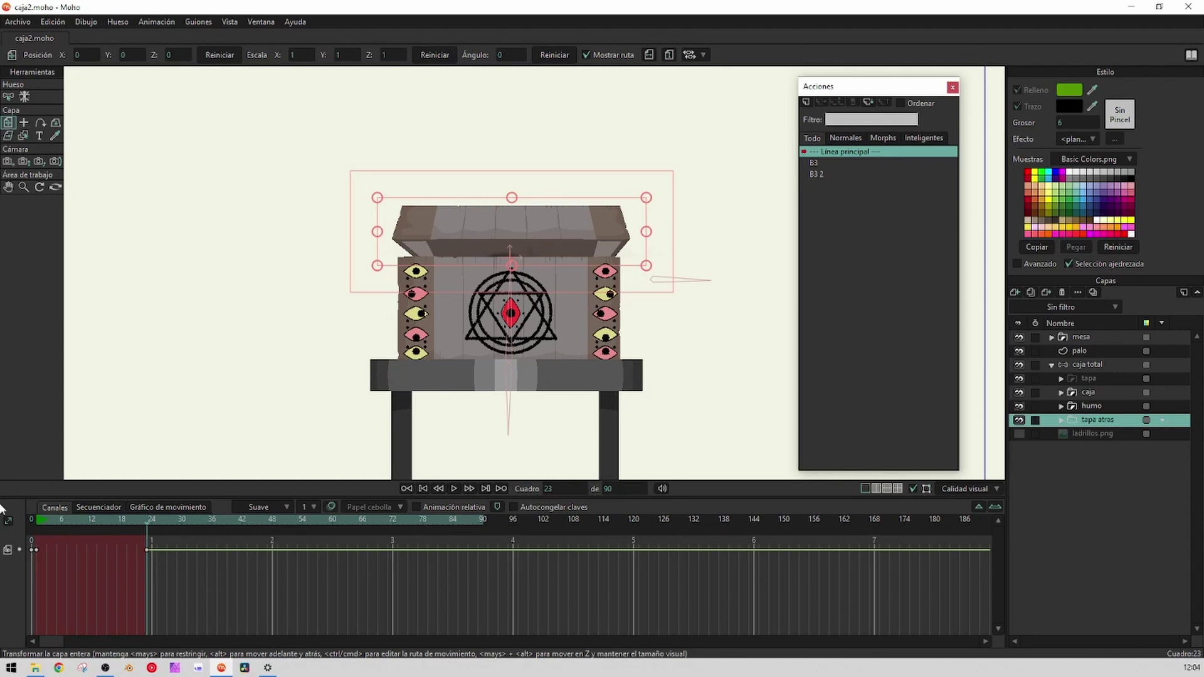
drag(39, 518, 144, 530)
Expand the tapa atras group and toggle the visibility of tapa 2 to examine the back lid's parts
click(1061, 421)
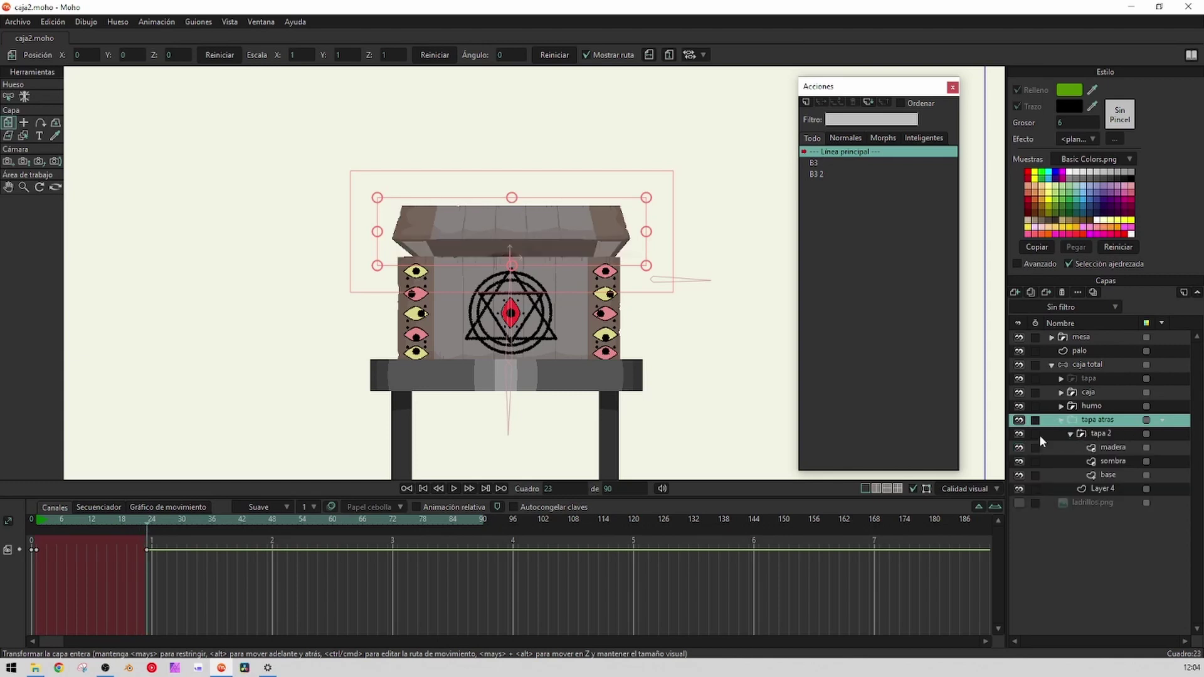
click(1021, 432)
click(1021, 432)
click(1021, 432)
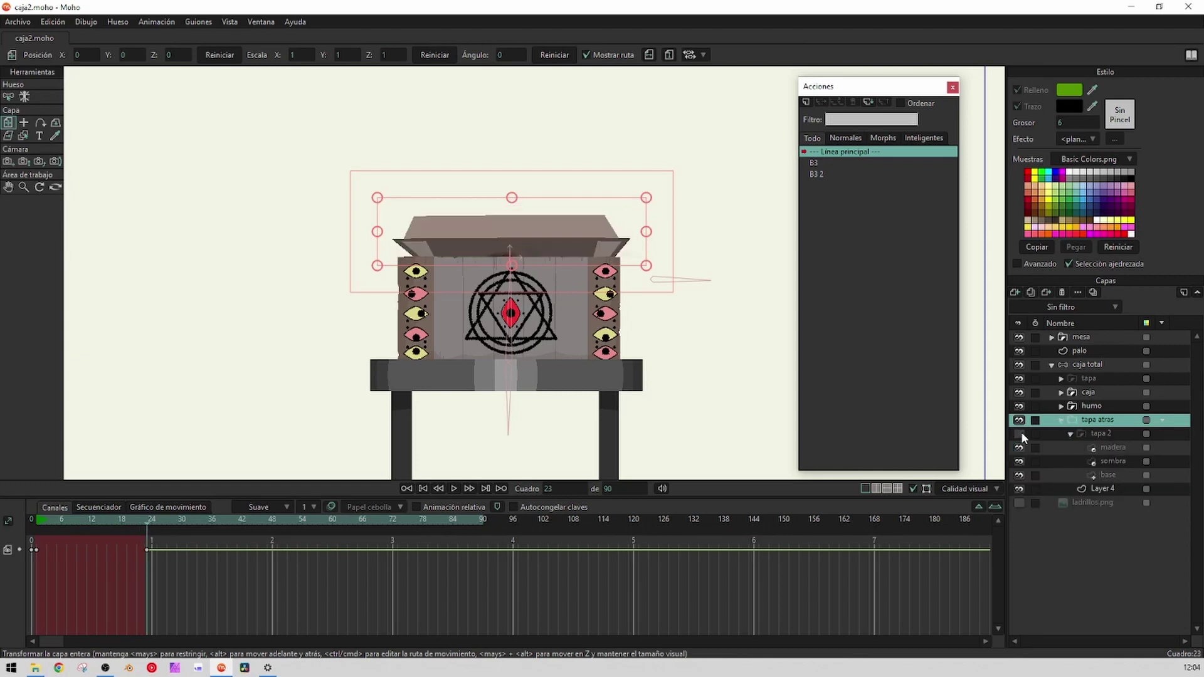
click(1021, 432)
click(1022, 432)
click(1021, 431)
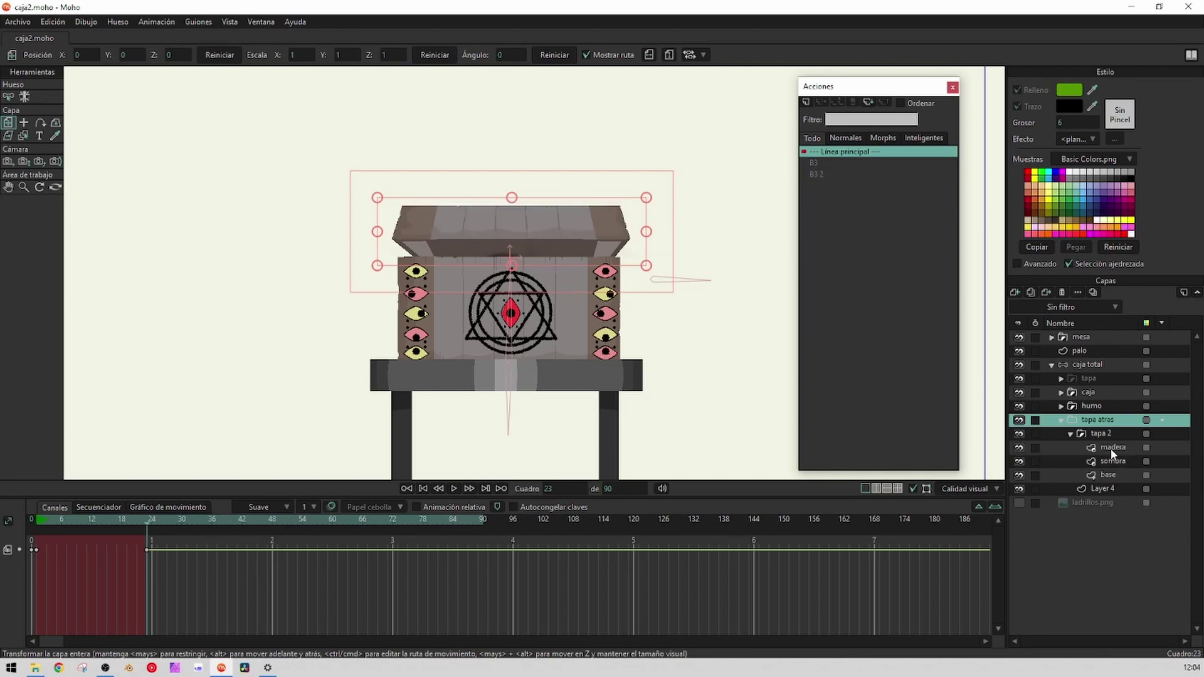
Go through the madera, sombra and base sublayers of tapa 2 to examine each one's shapes
click(1111, 449)
click(1112, 462)
click(1112, 477)
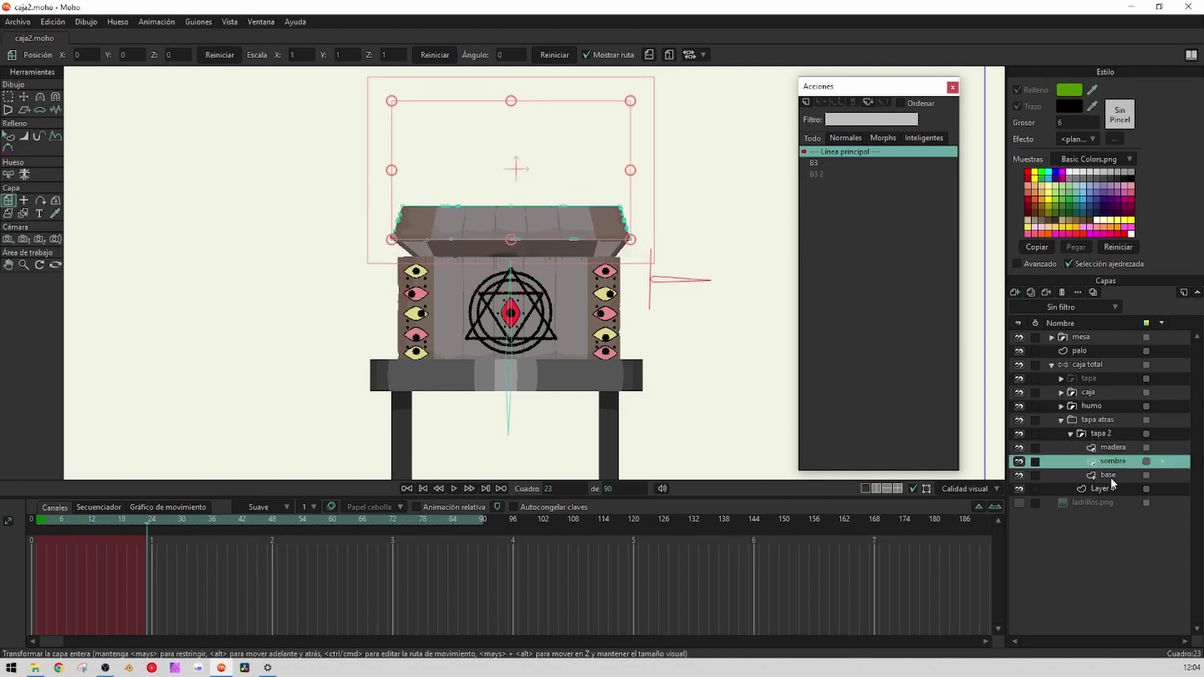
Collapse tapa 2, select Layer 4 of the tapa atras group and scrub its animation between frames 23 and 29
click(1071, 434)
click(1099, 447)
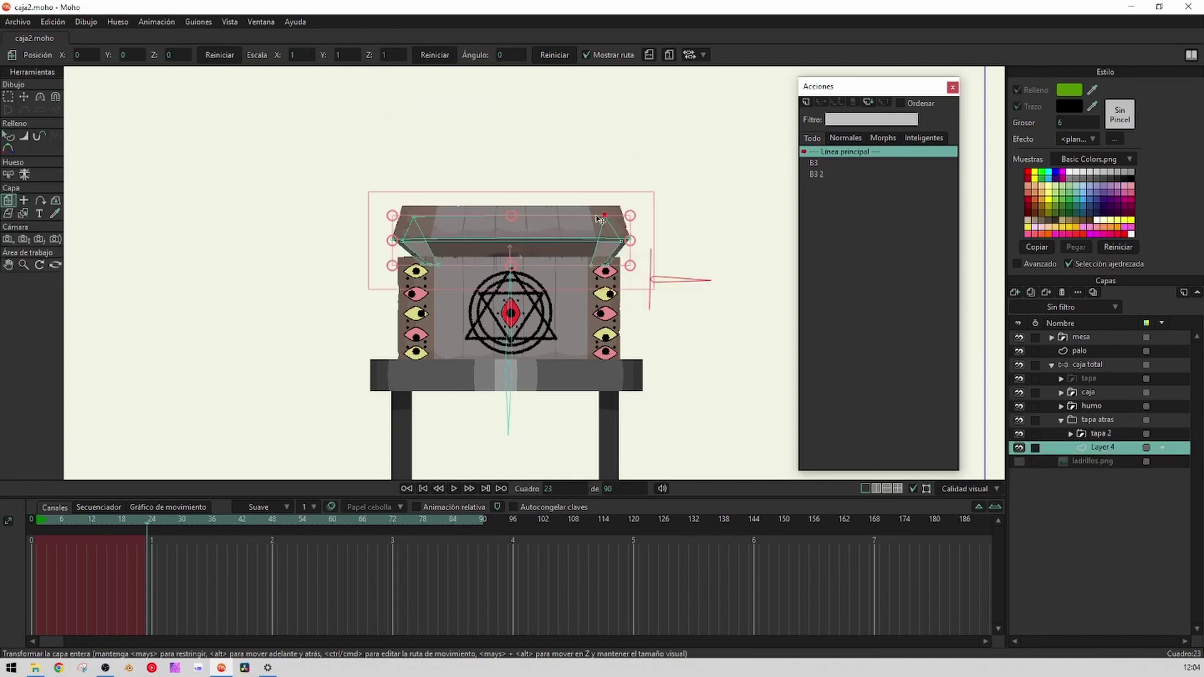
drag(149, 522, 175, 523)
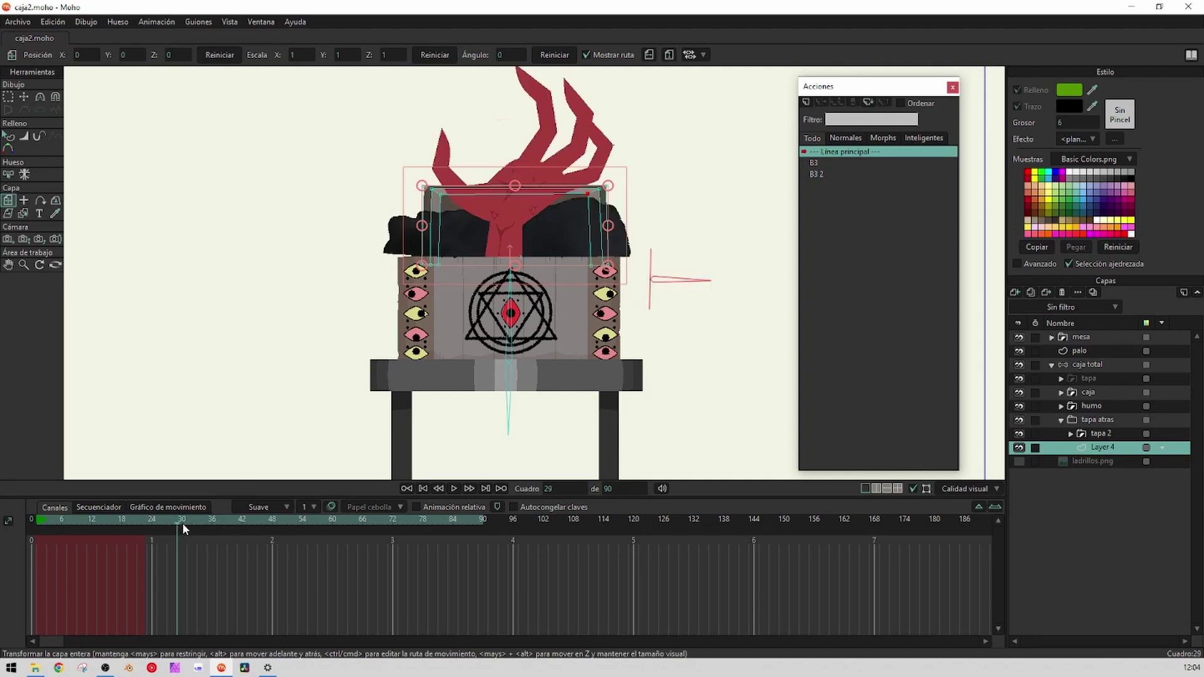
drag(190, 522, 162, 514)
Expand tapa 2 again, check its base and madera sublayers, and scrub the lid's opening up to frame 37
click(1095, 435)
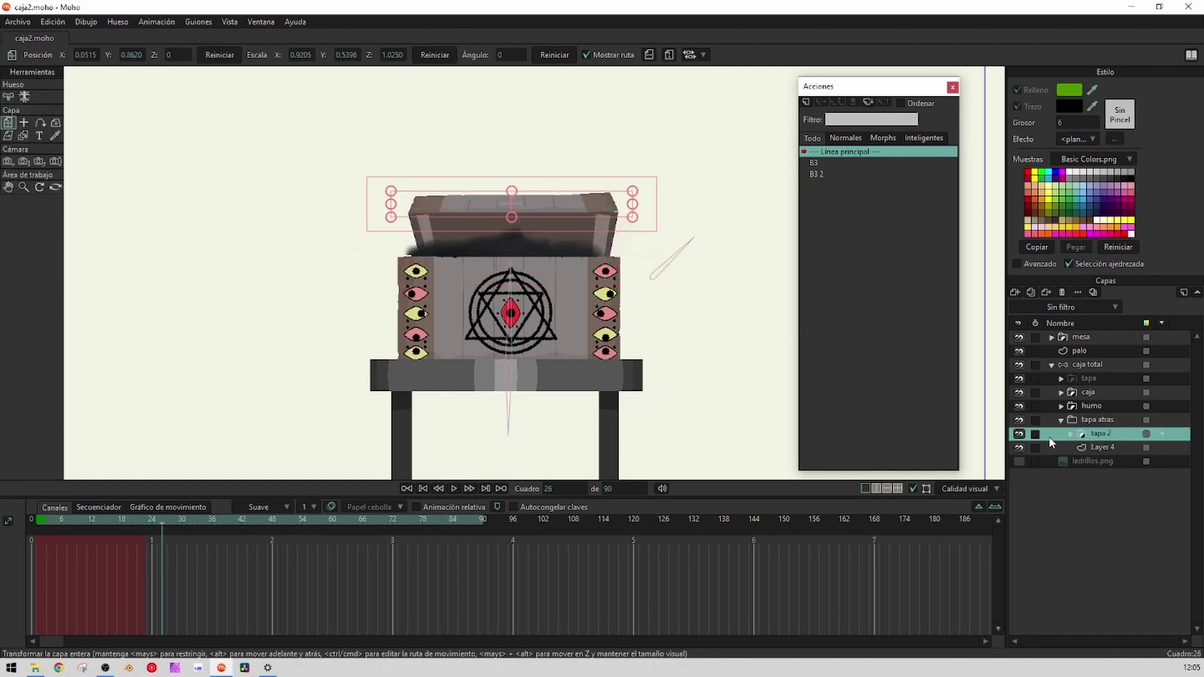
click(1071, 433)
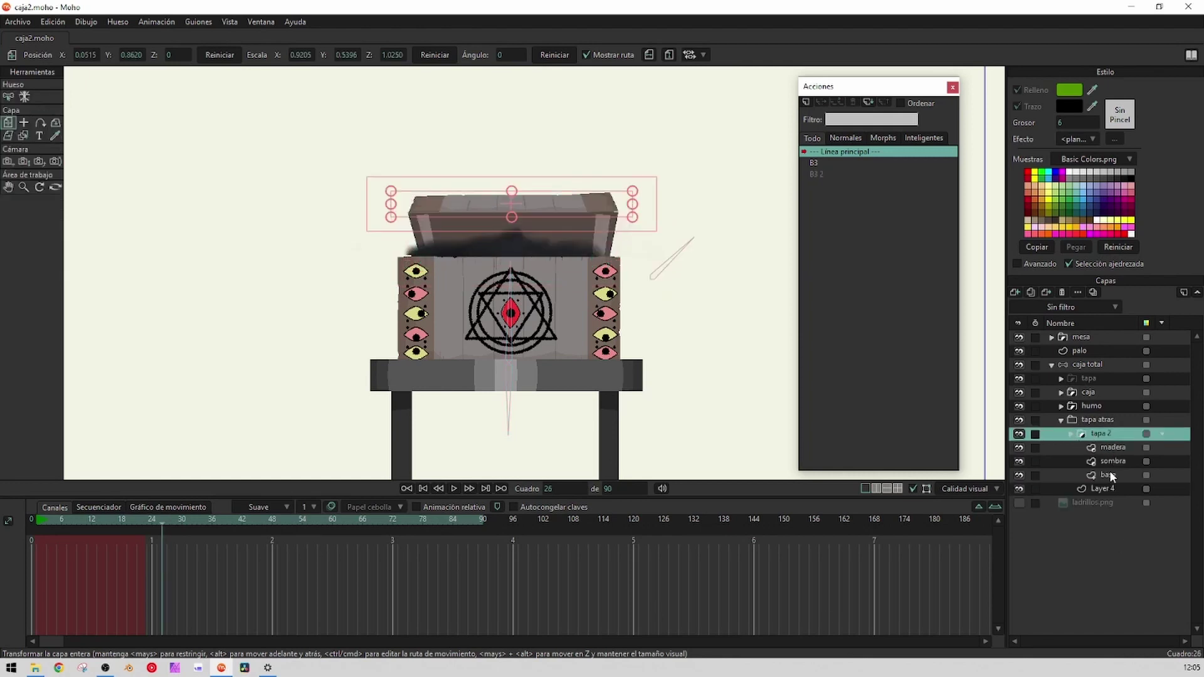
click(1111, 475)
click(1113, 448)
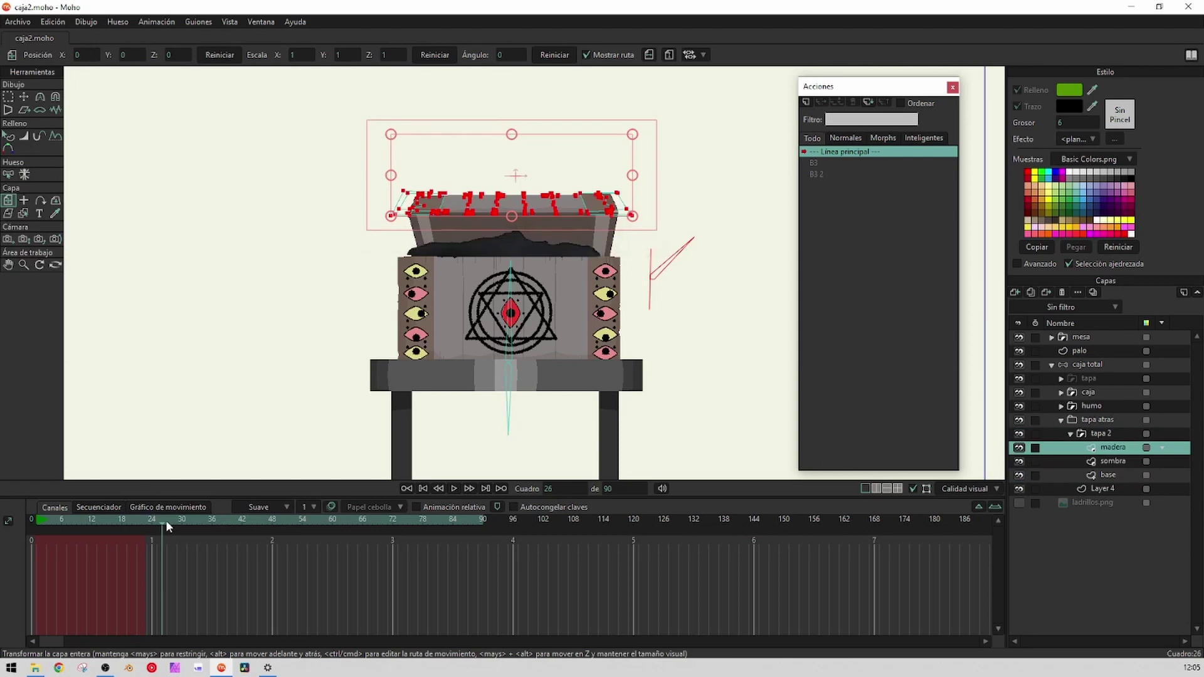
drag(166, 520, 217, 521)
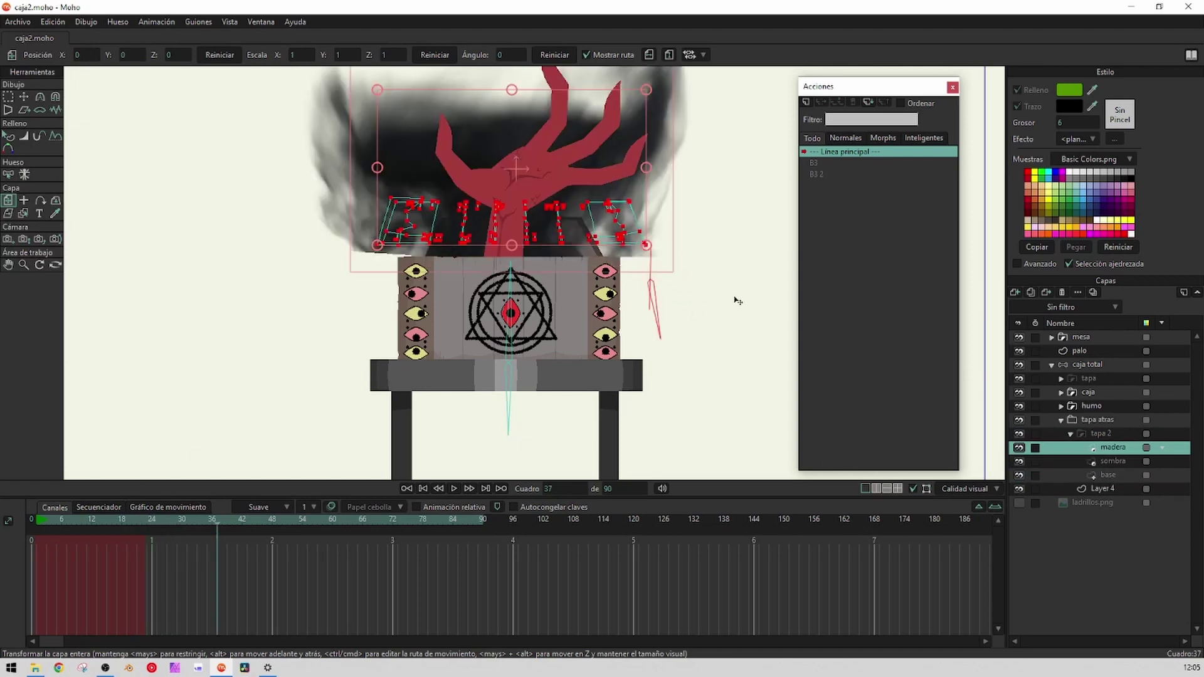
Collapse tapa atras, expand the humo group and scrub the animation with its smoke layer, Layer 4, selected, ending at frame 27
click(1062, 420)
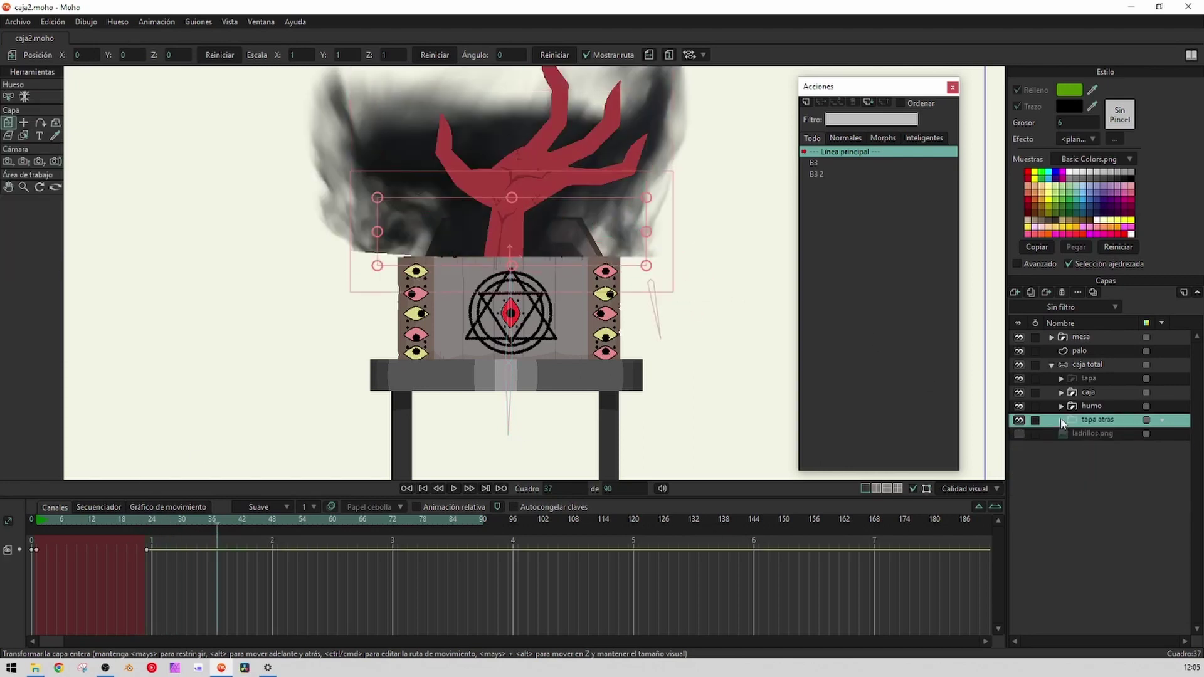
click(1061, 406)
click(1099, 433)
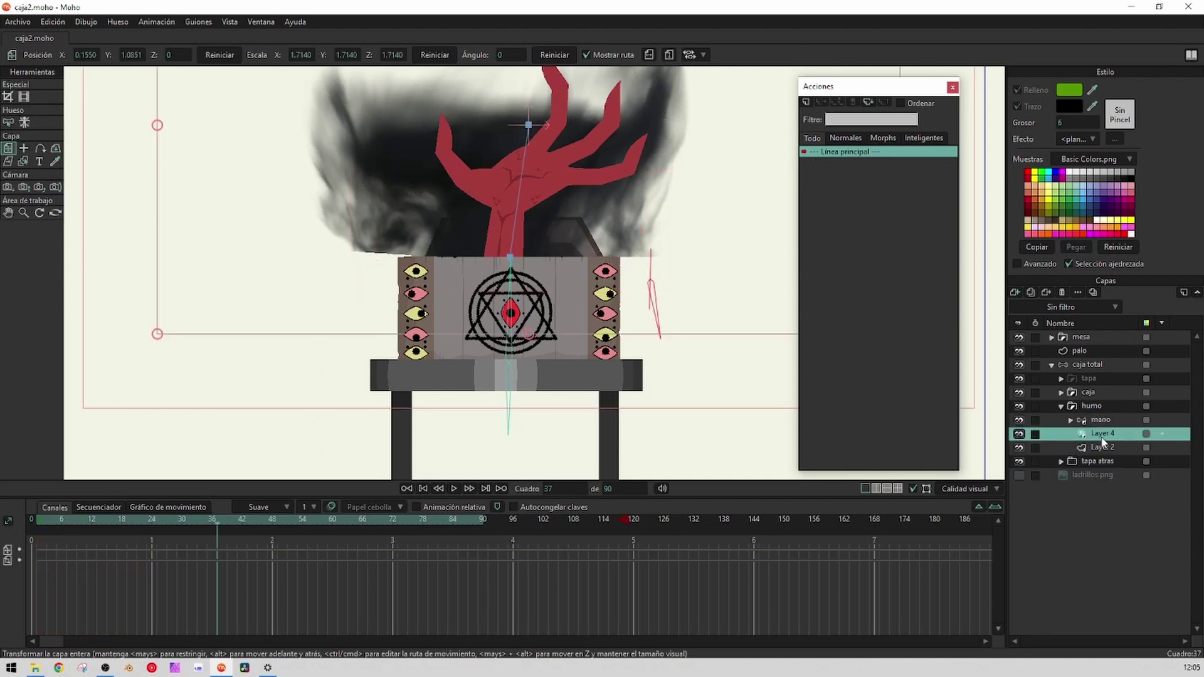
scroll(722, 335, down, 3)
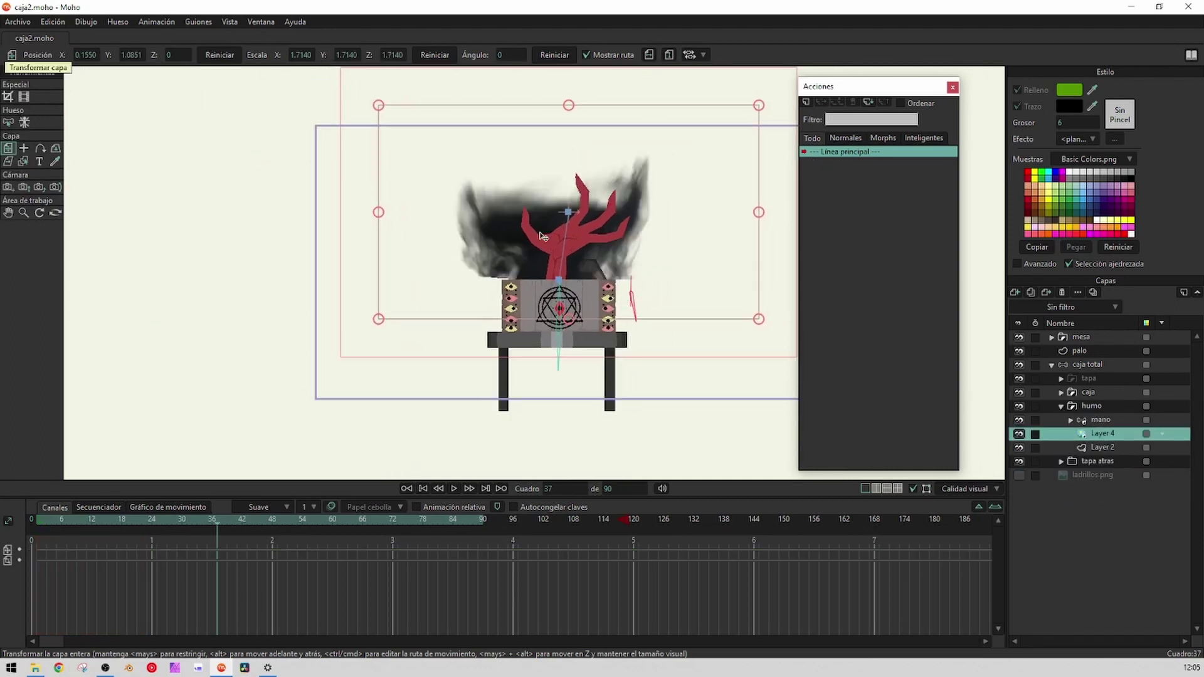
drag(543, 238, 474, 246)
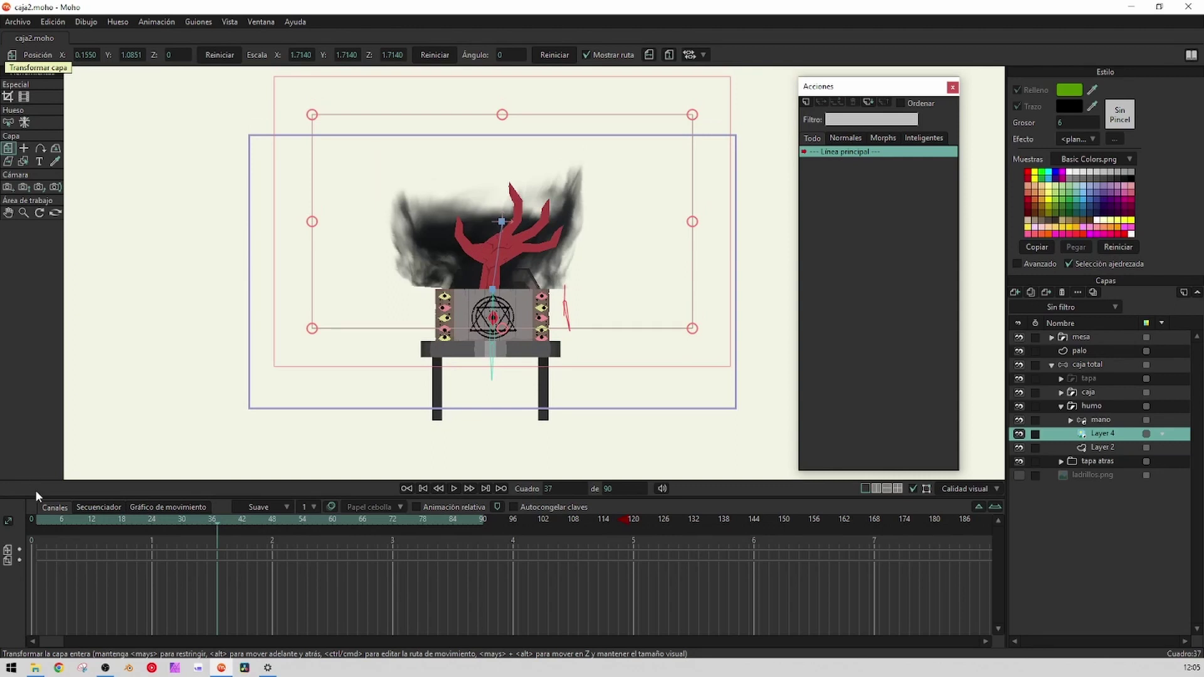
drag(36, 522, 170, 515)
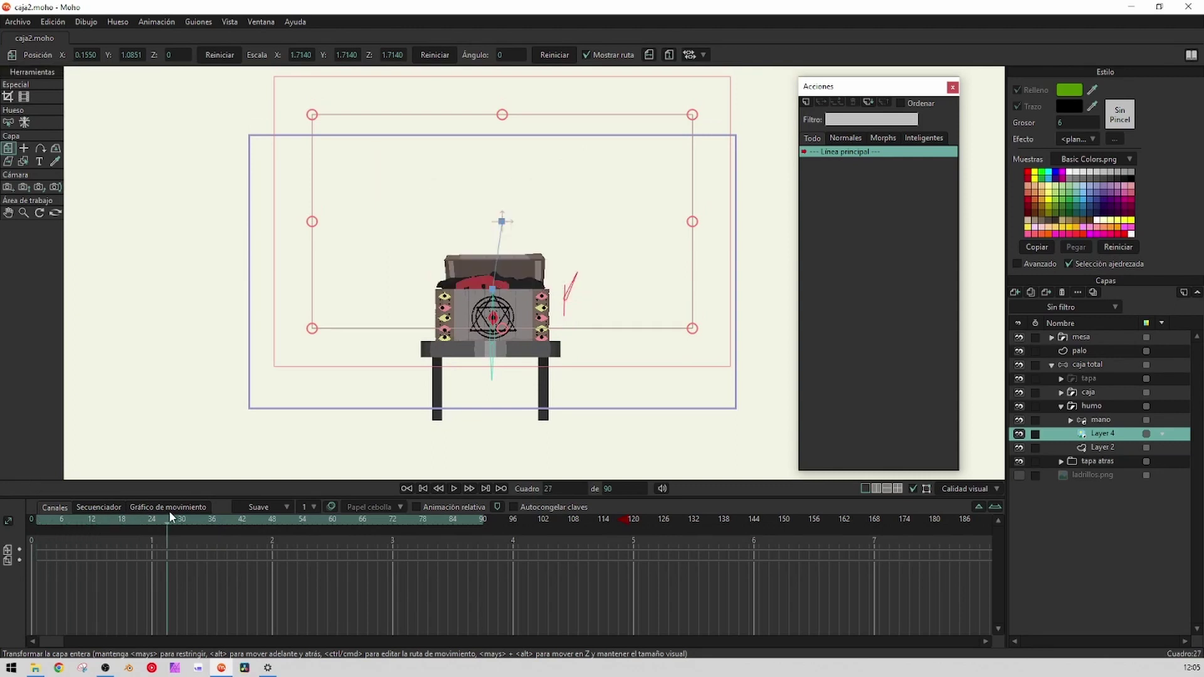
Select Layer 2 of the humo group to examine its outline, scrubbing the smoke animation to frame 36
click(1103, 447)
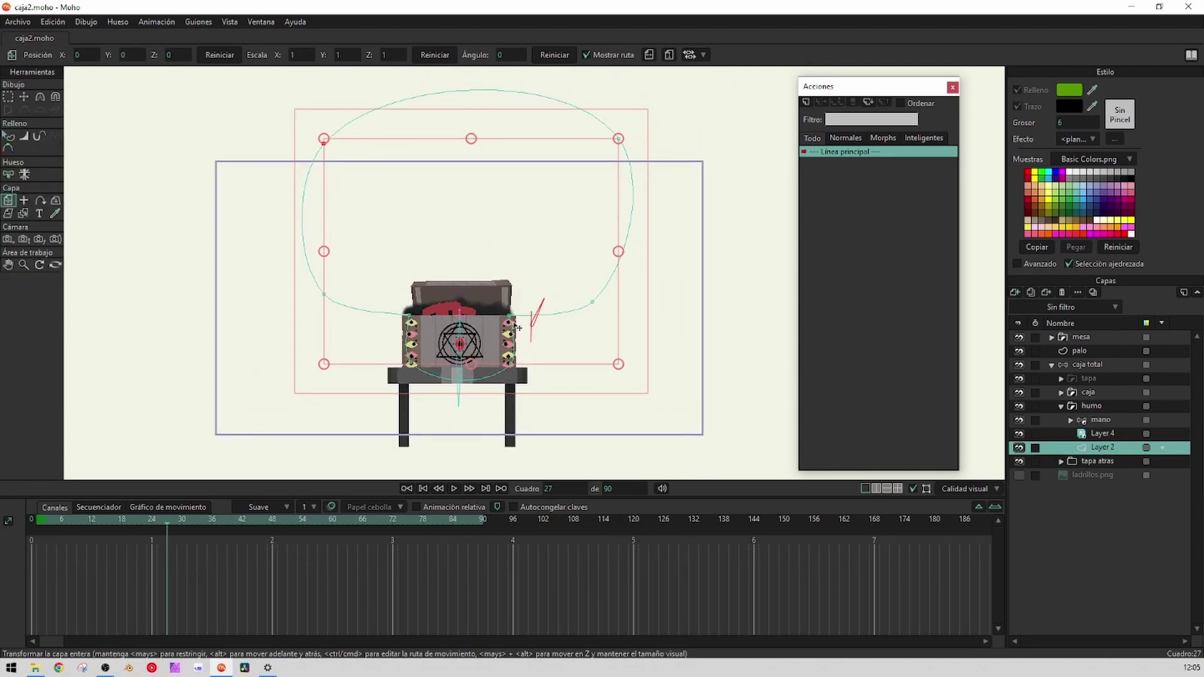
drag(172, 521, 212, 527)
scroll(385, 370, up, 2)
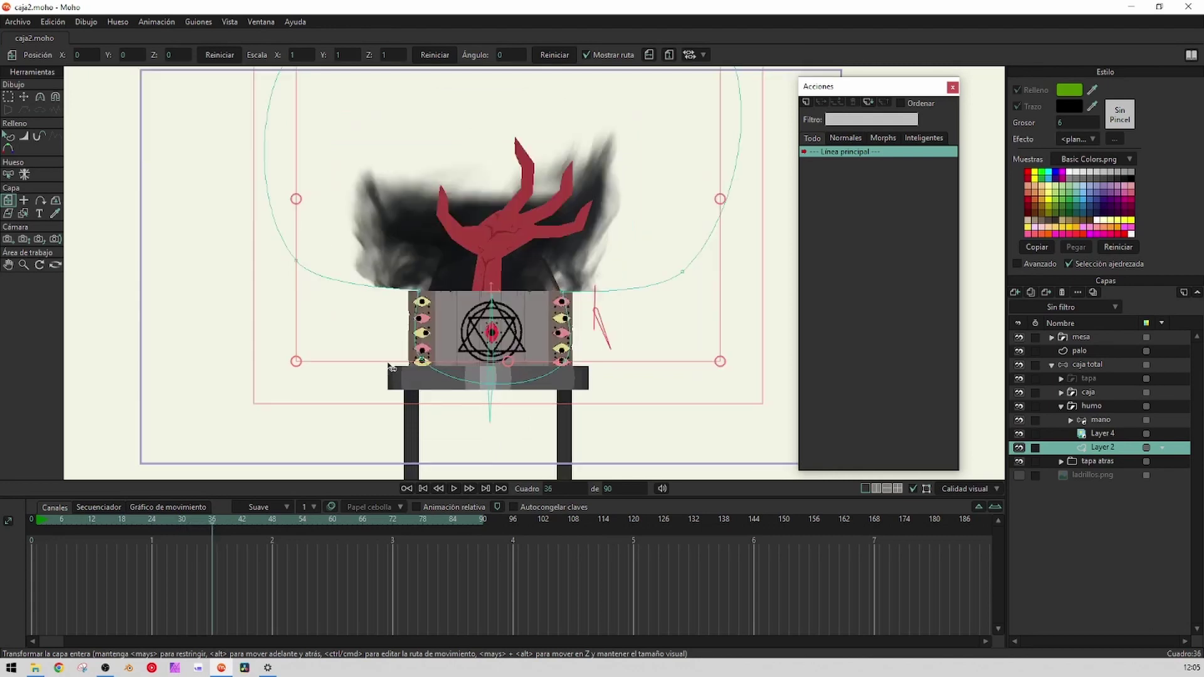
Try moving the Layer 2 shape down and to the left on the canvas, then undo the move
drag(419, 295, 384, 322)
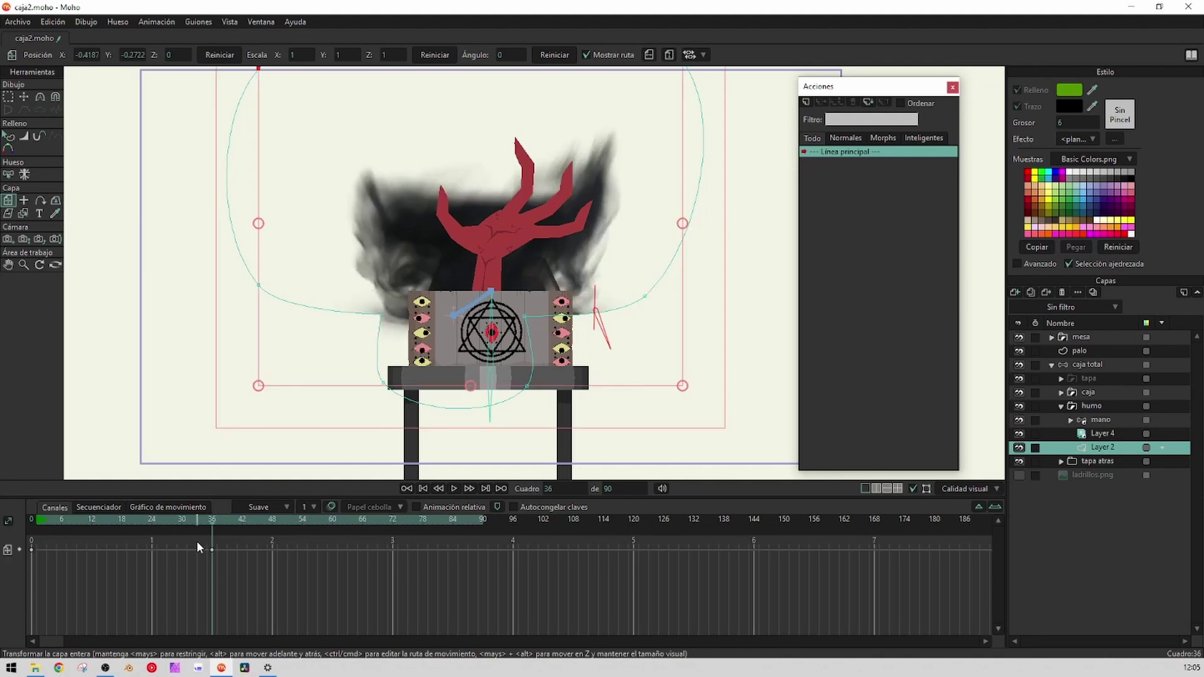
key(ctrl+z)
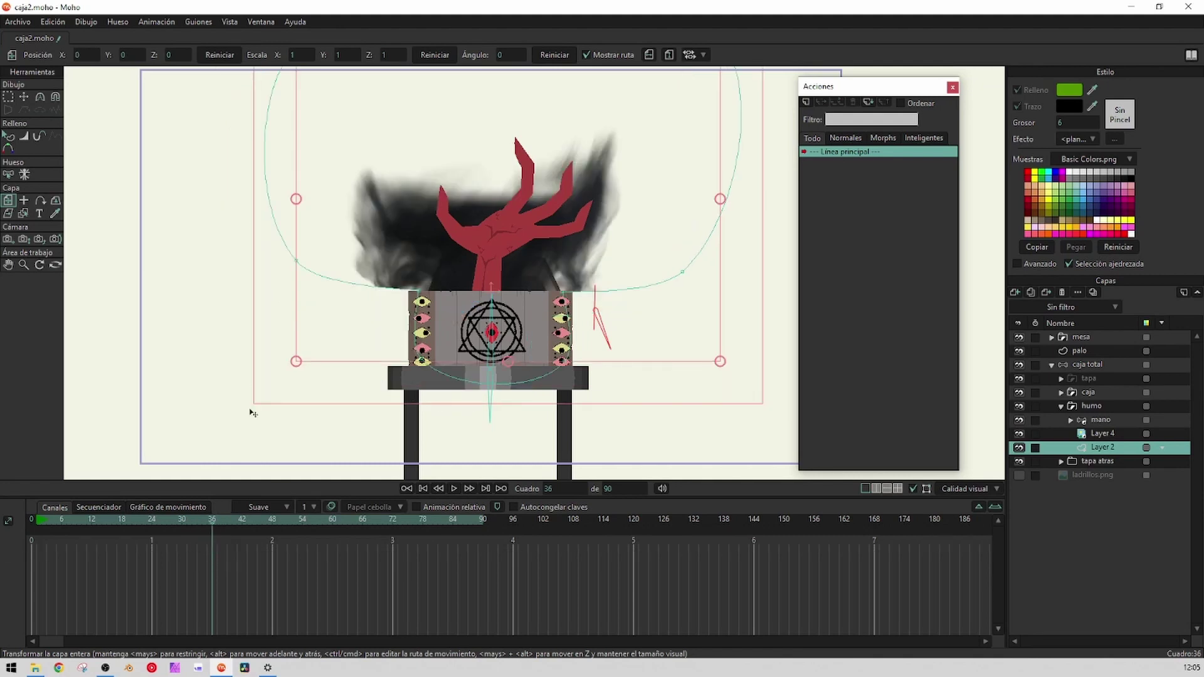
Scrub the scene up to frame 81 to review how the smoke behaves around the open box
scroll(447, 366, up, 4)
scroll(448, 367, down, 3)
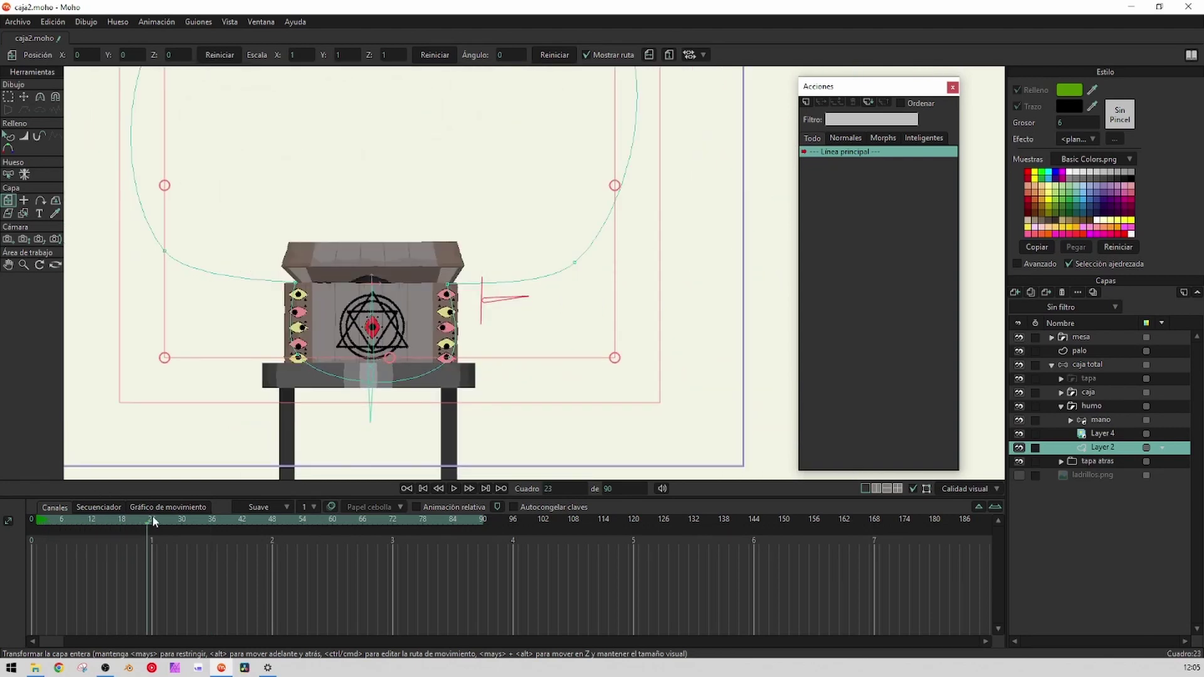
drag(220, 518, 439, 524)
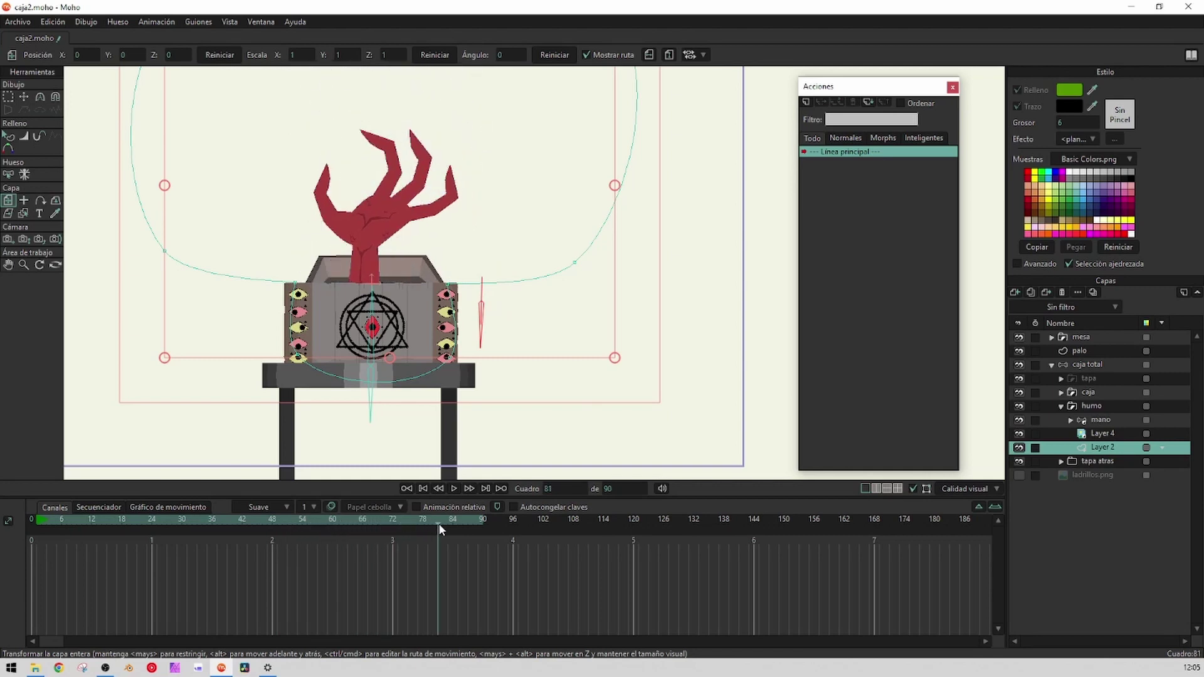
scroll(489, 374, down, 2)
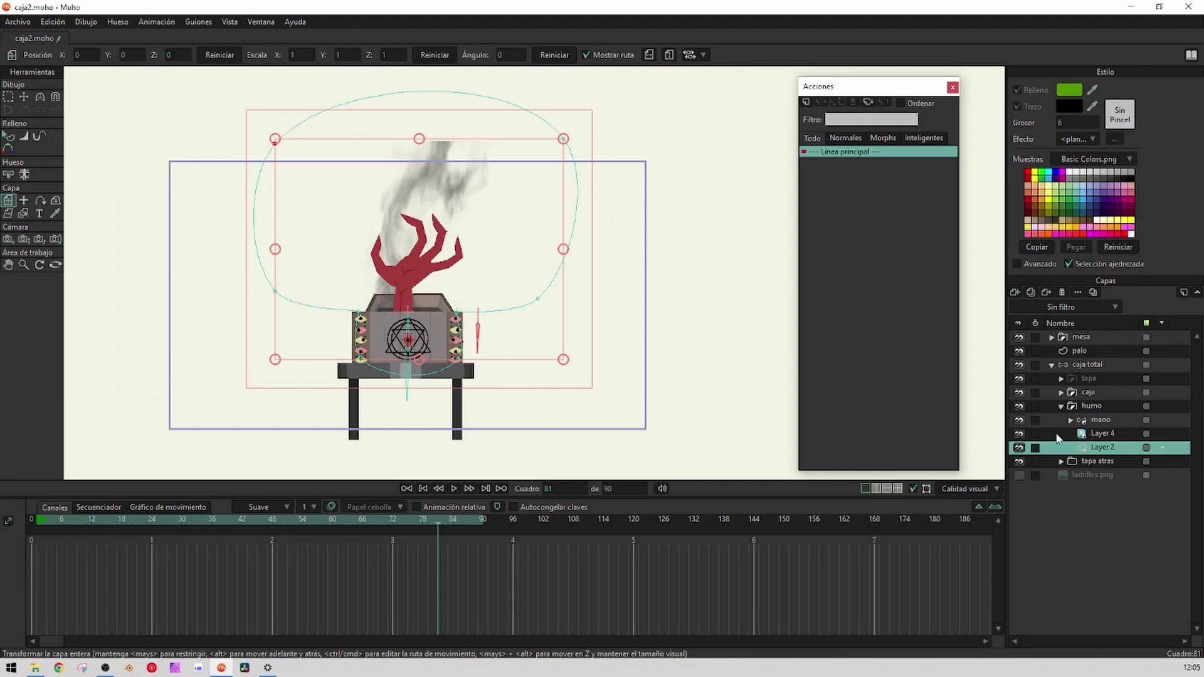
Examine how long the Layer 4 smoke clip runs in the sequencer, then return to the animation channels
click(1101, 435)
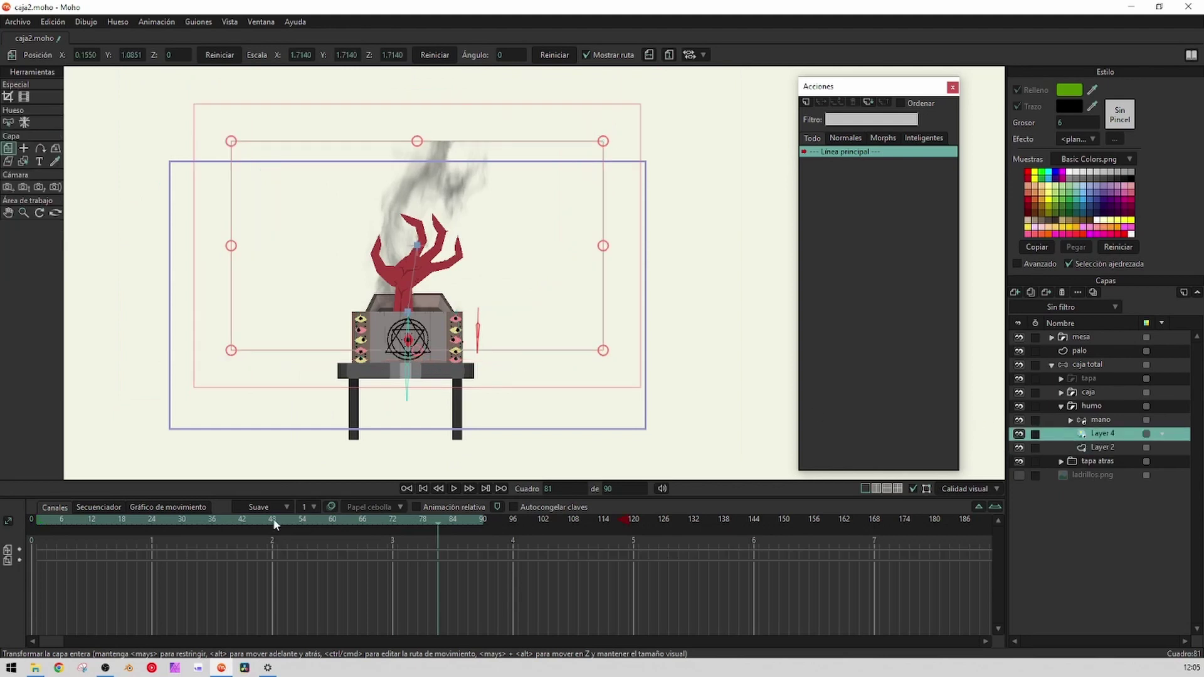
click(110, 507)
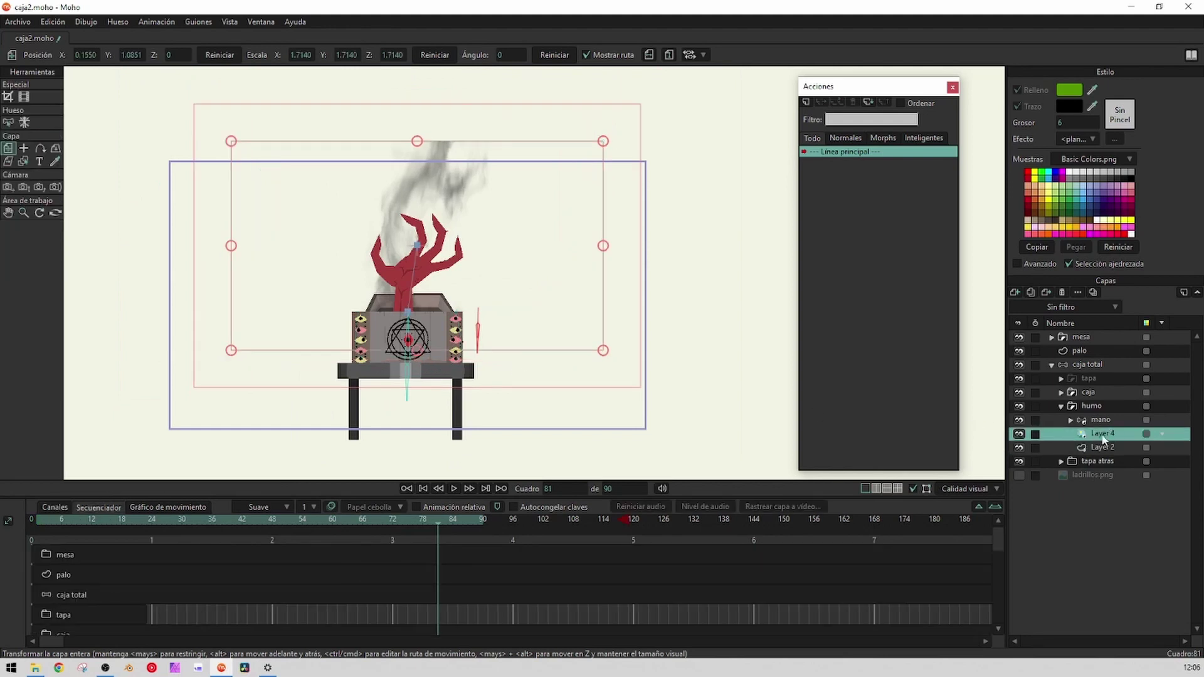
scroll(427, 563, down, 4)
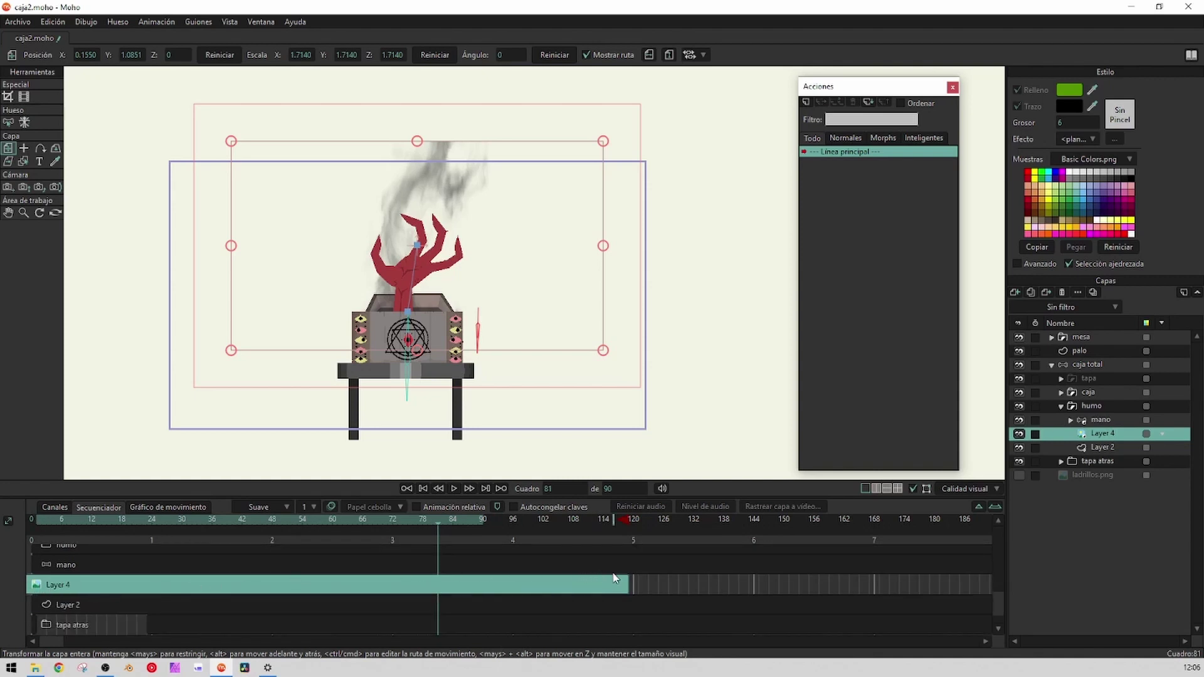
click(62, 505)
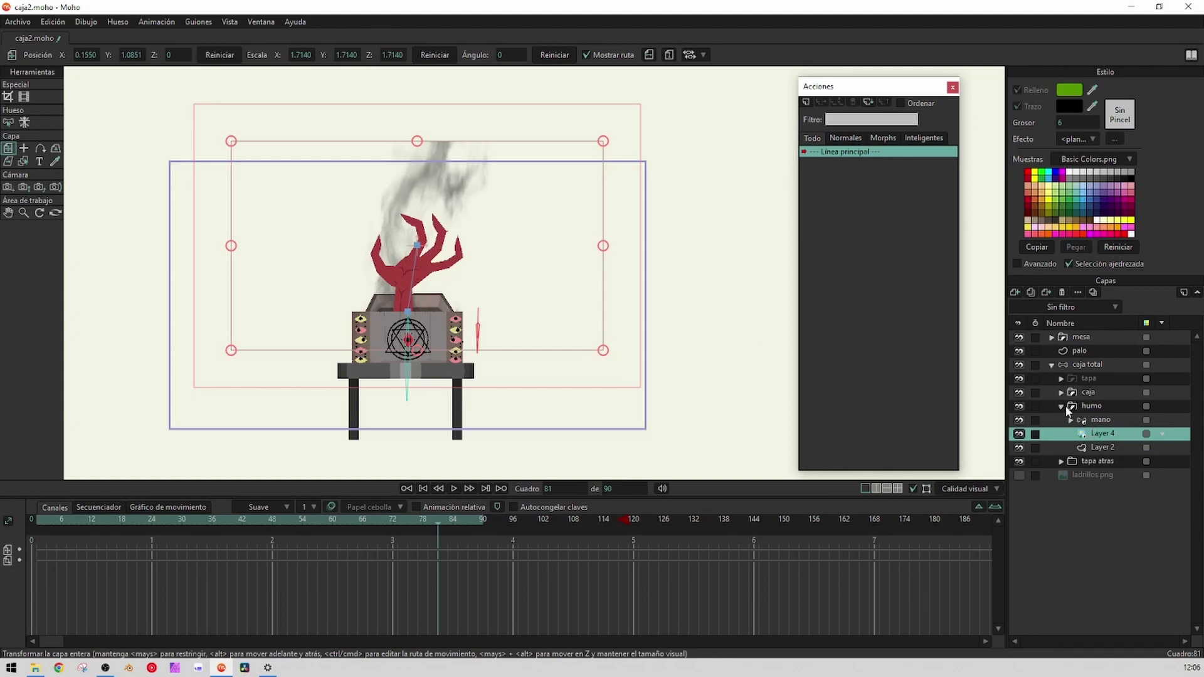
Select the caja total layer, collapse the humo group, and toggle the caja group's visibility off and on twice
click(1050, 364)
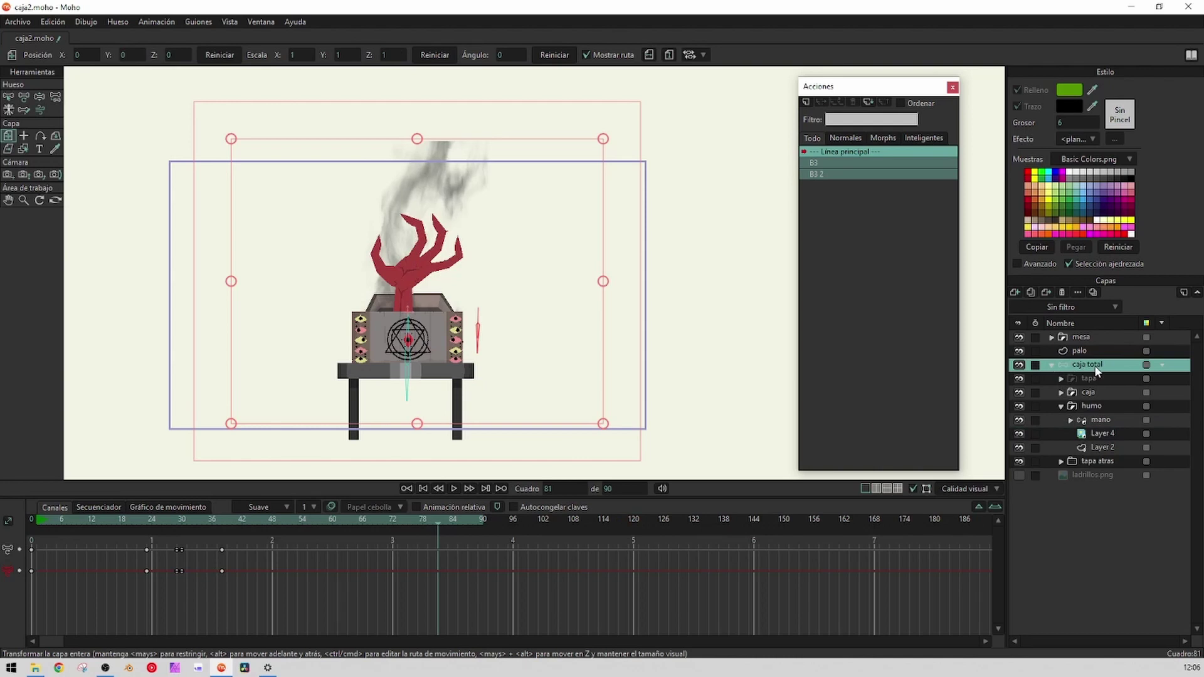
click(1063, 408)
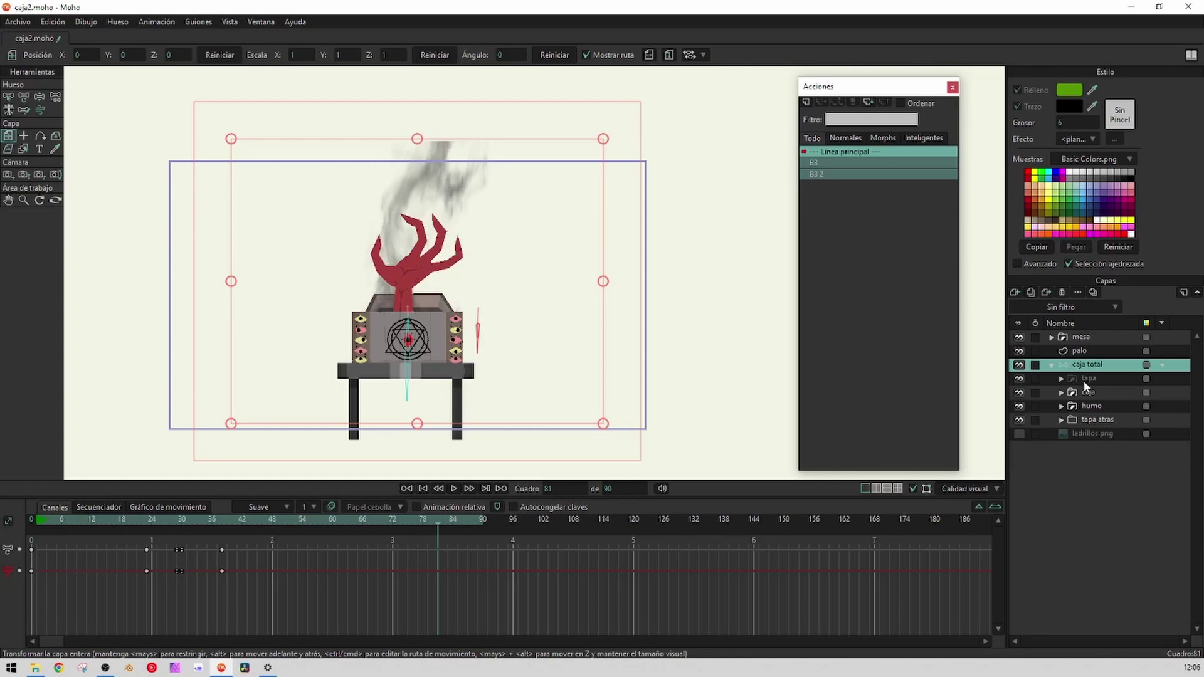
click(1020, 394)
click(1020, 393)
click(1021, 394)
click(1021, 393)
scroll(426, 345, up, 4)
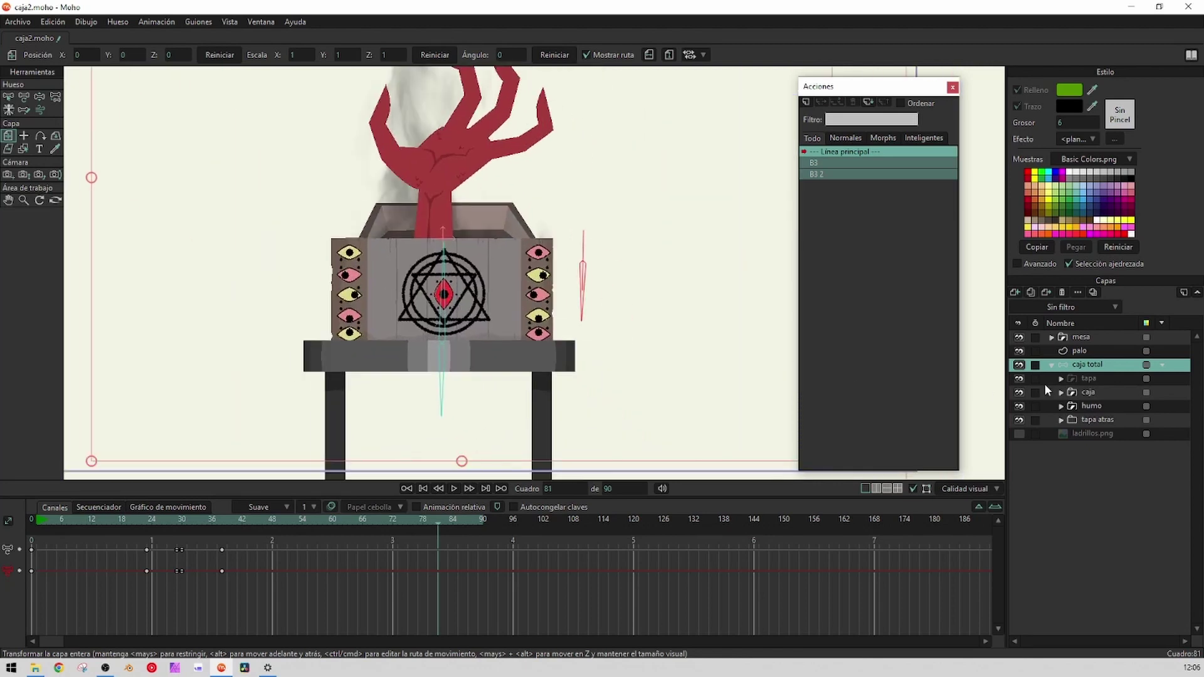
Go through the ojos, circulo, madera, sombra and base sublayers of the caja group, then collapse the group
click(1062, 394)
click(1096, 404)
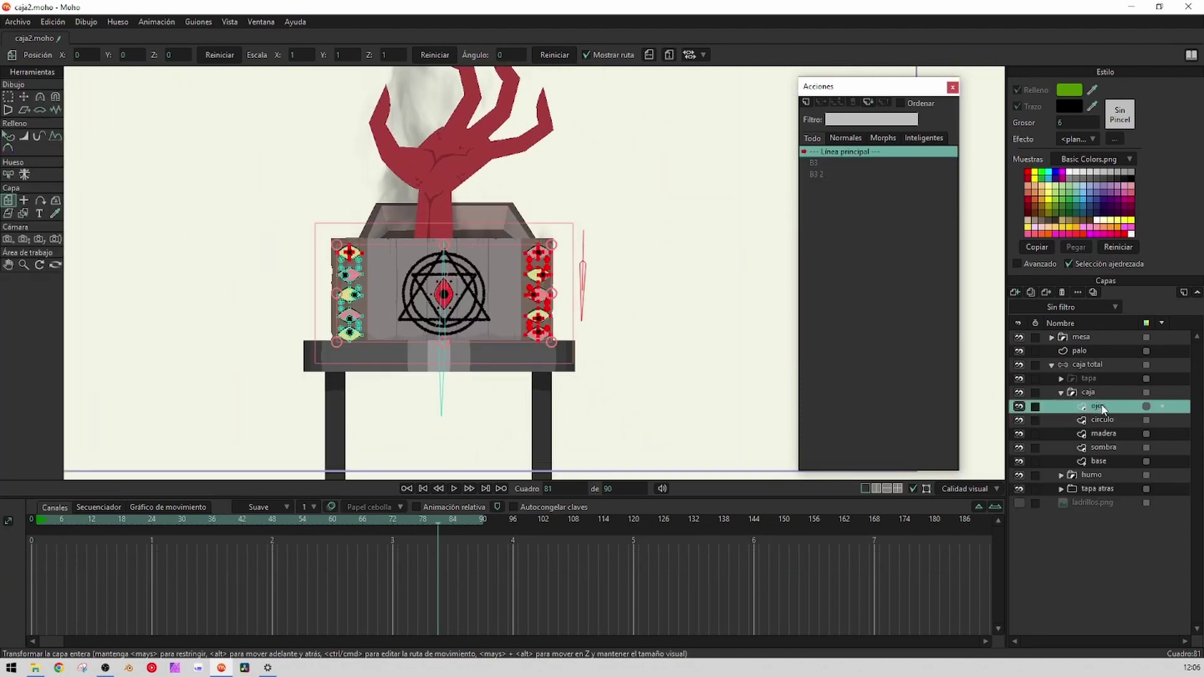
scroll(453, 278, up, 2)
click(1113, 420)
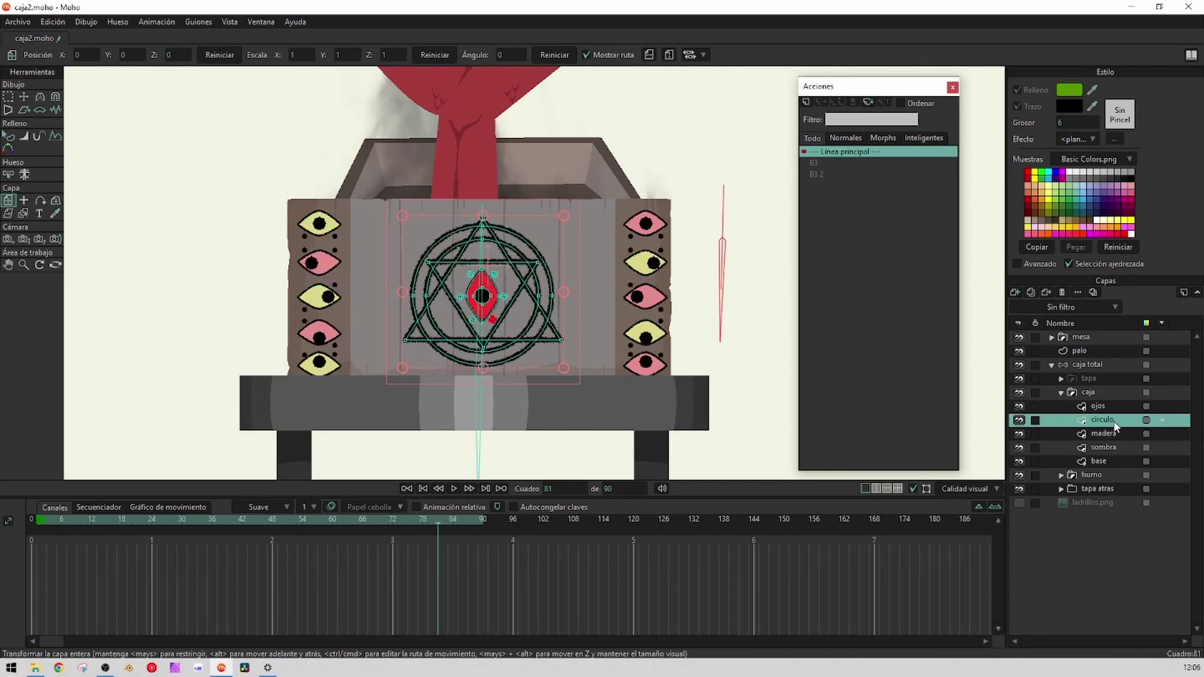
click(1112, 437)
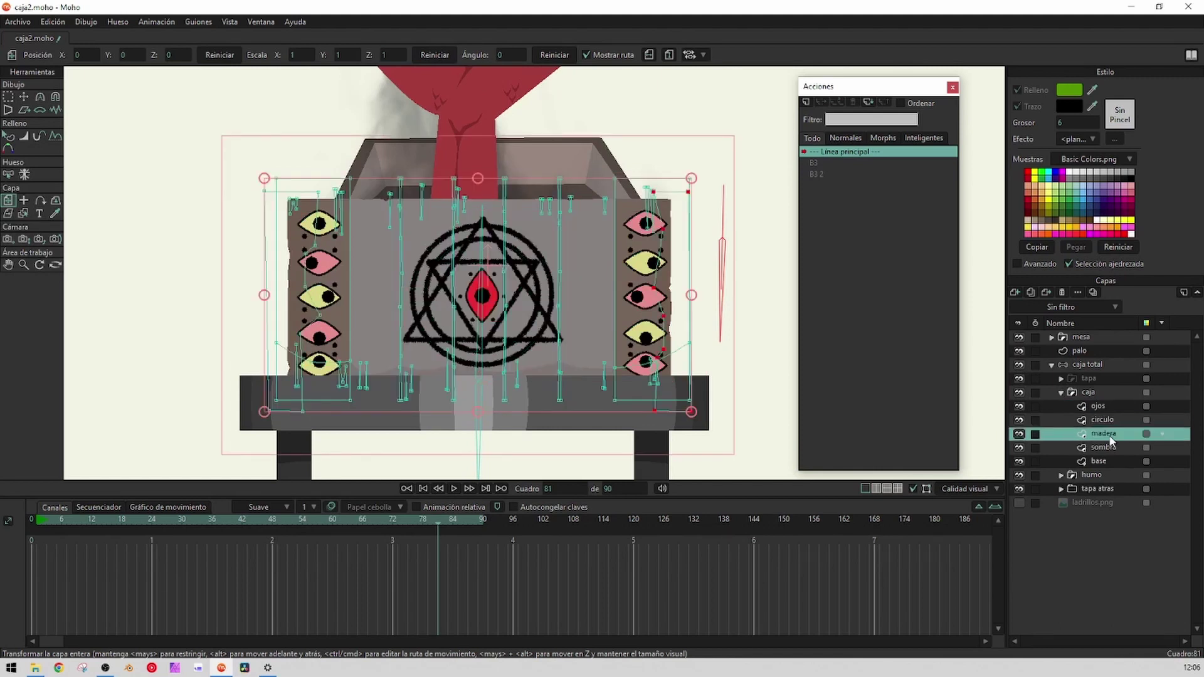
click(1109, 449)
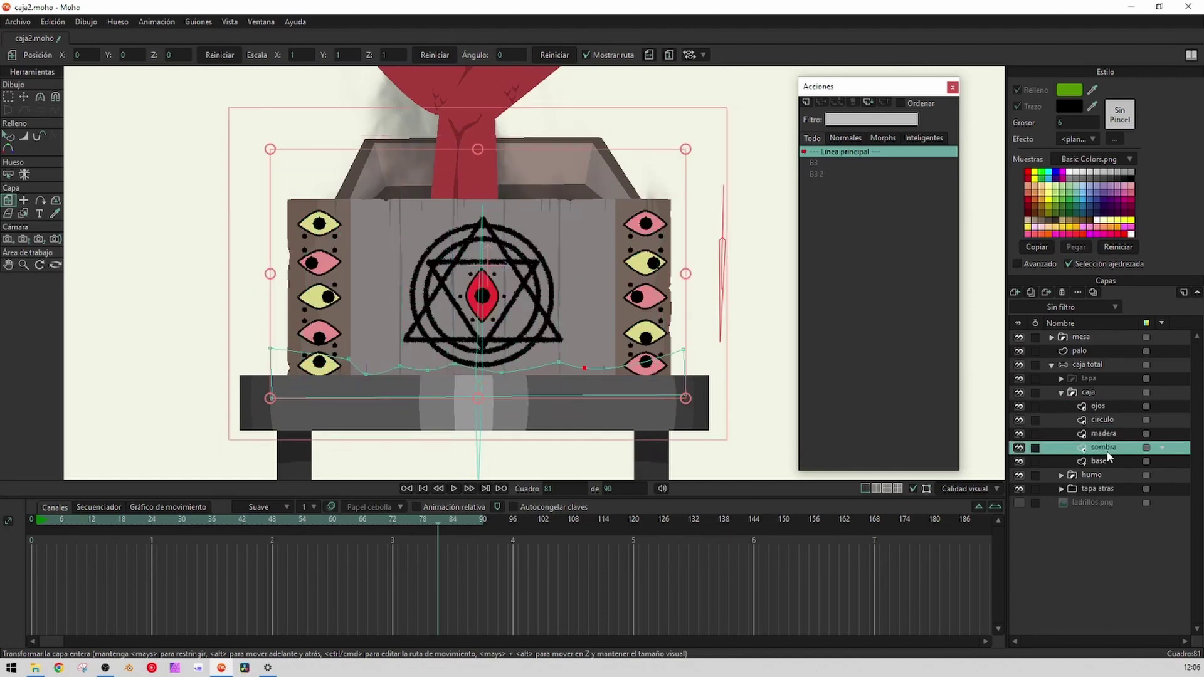
click(1109, 462)
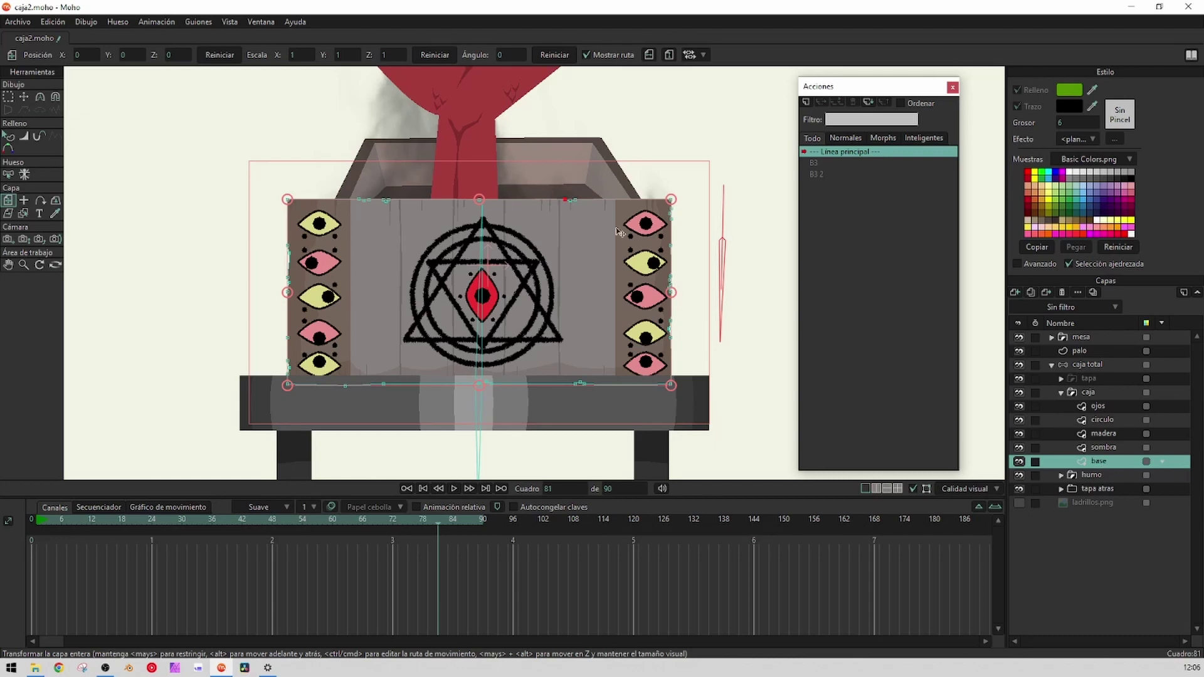
scroll(582, 202, up, 2)
scroll(582, 203, up, 2)
scroll(352, 239, down, 5)
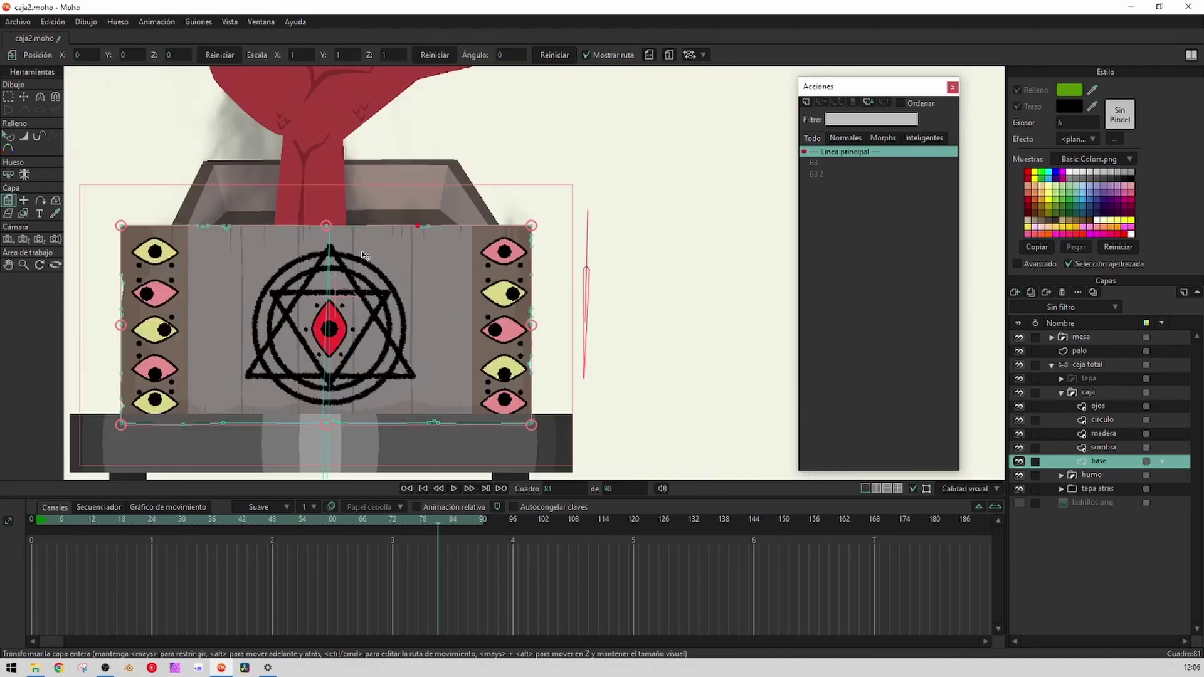
click(1061, 393)
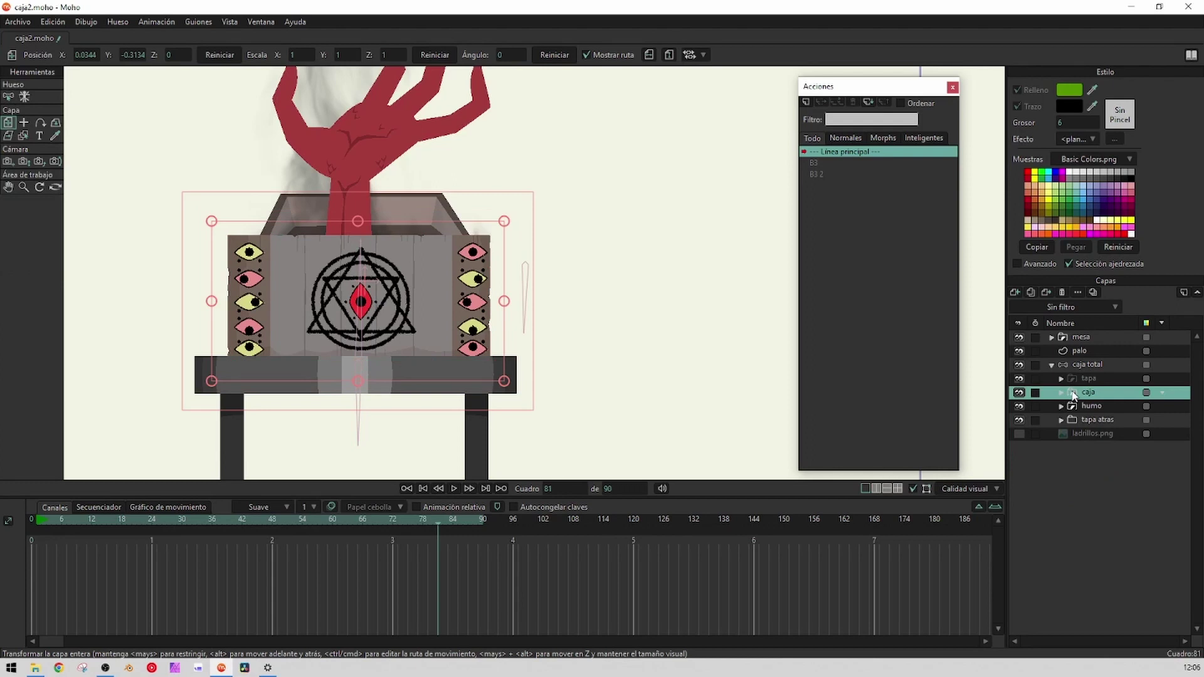
Check the tapa, caja and tapa atras groups one after another, then scrub the opening animation to frame 44
click(1075, 381)
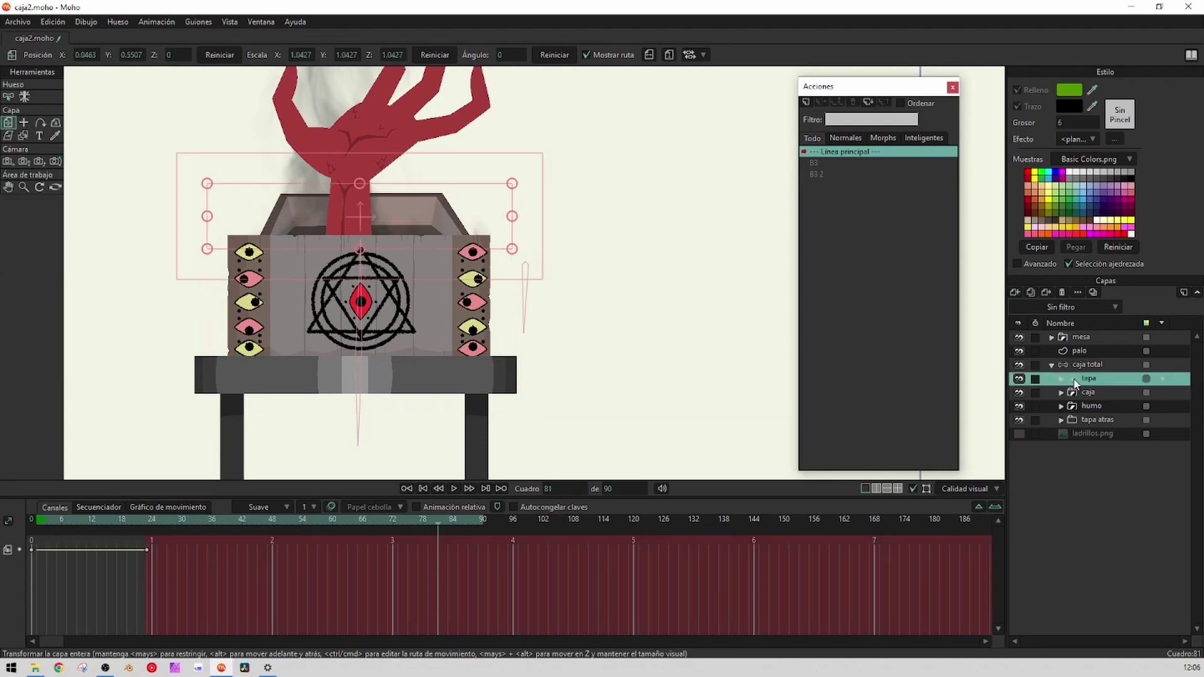
click(1078, 396)
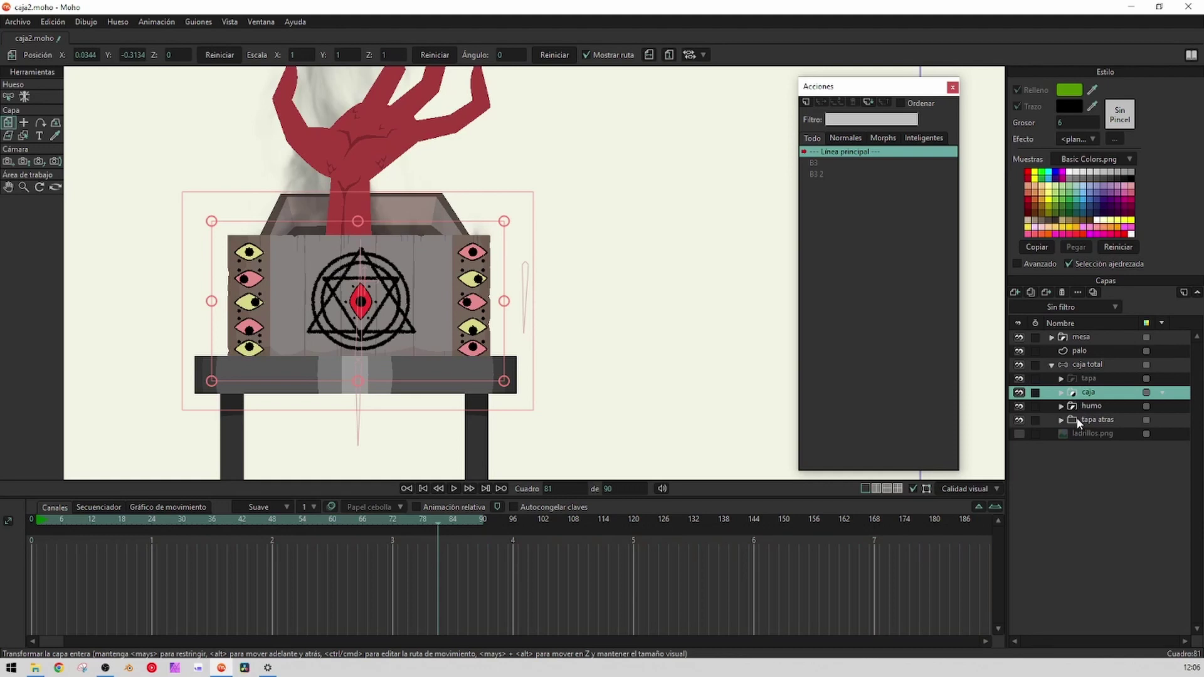
click(1079, 422)
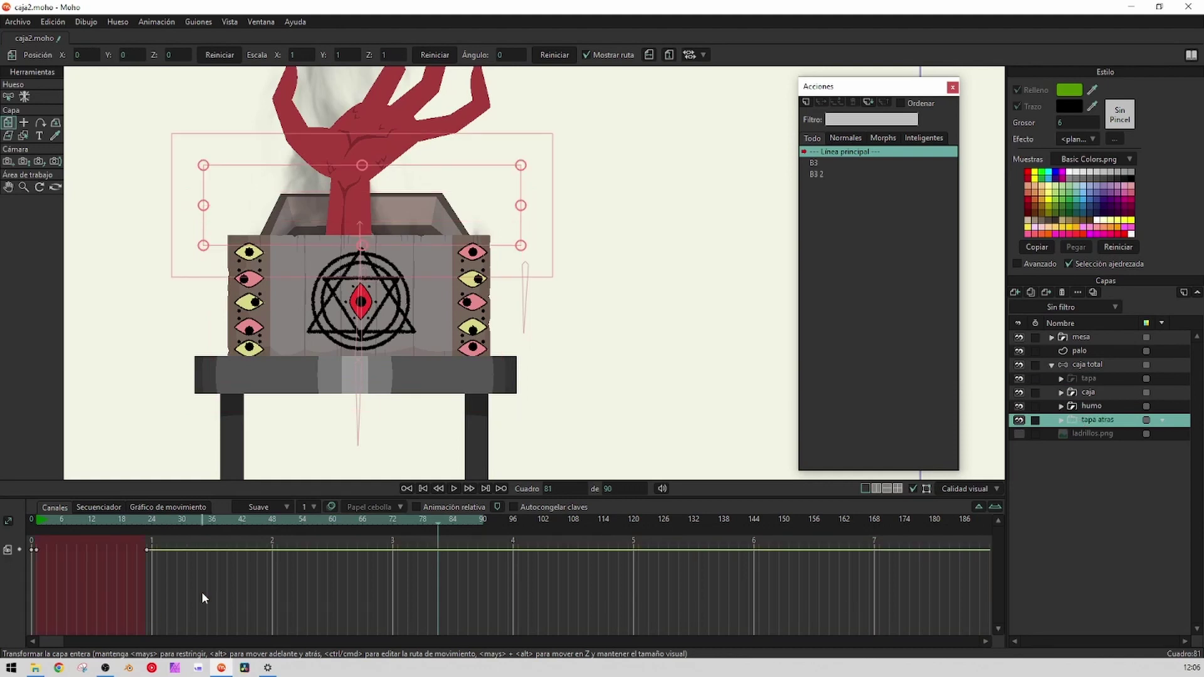
drag(52, 520, 242, 510)
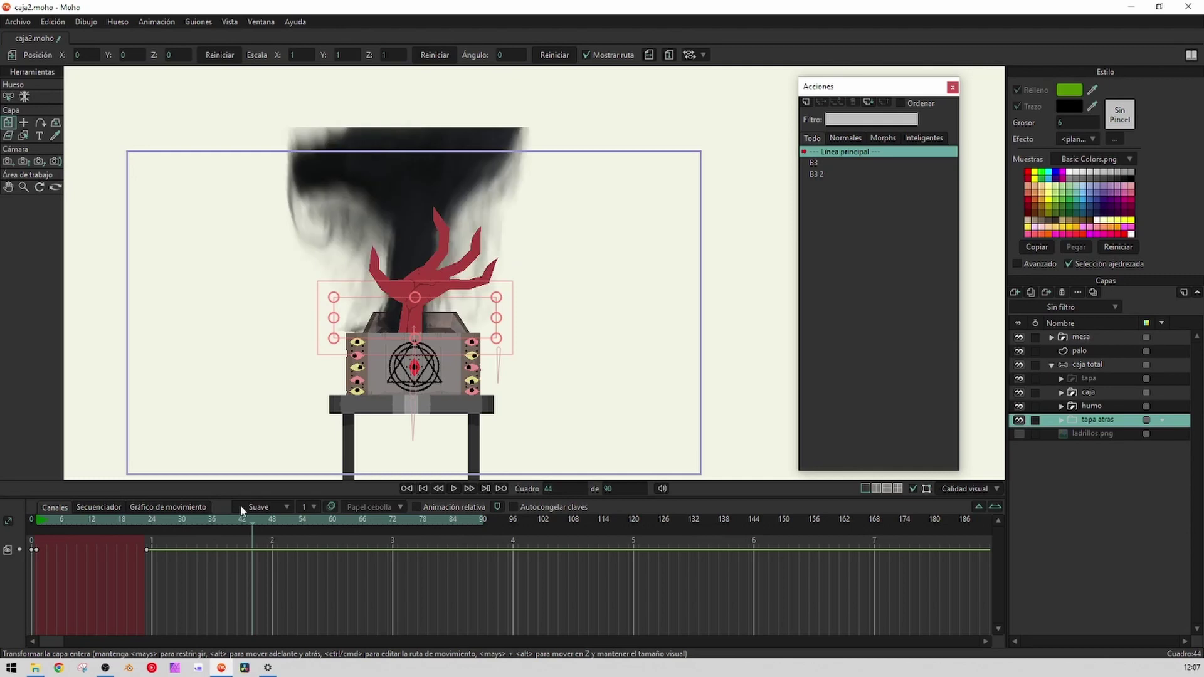
Show the ladrillos.png background layer, render a preview of frame 44 and close the render window
click(1019, 433)
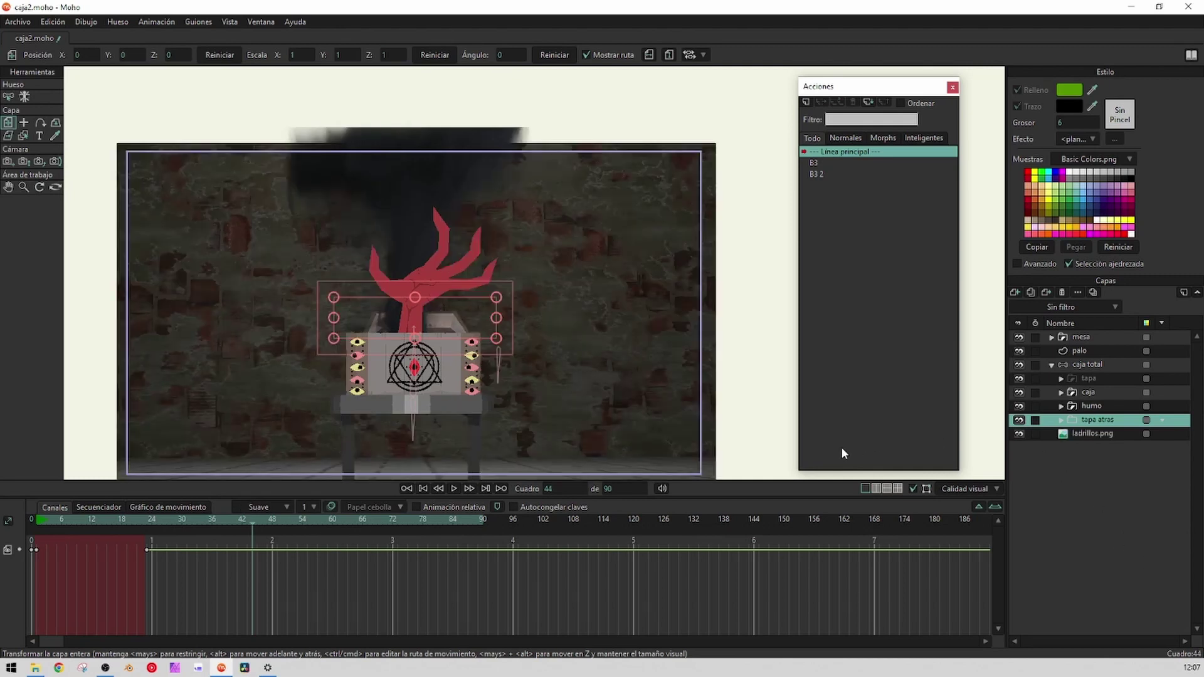
key(ctrl+r)
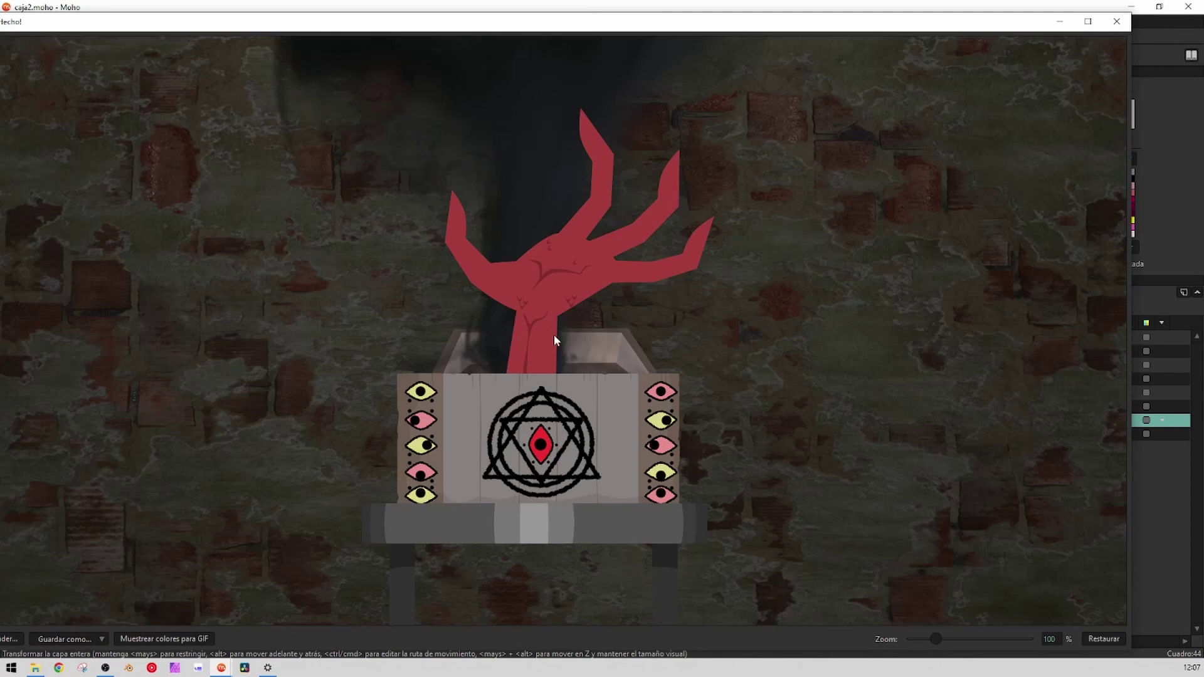
click(1117, 21)
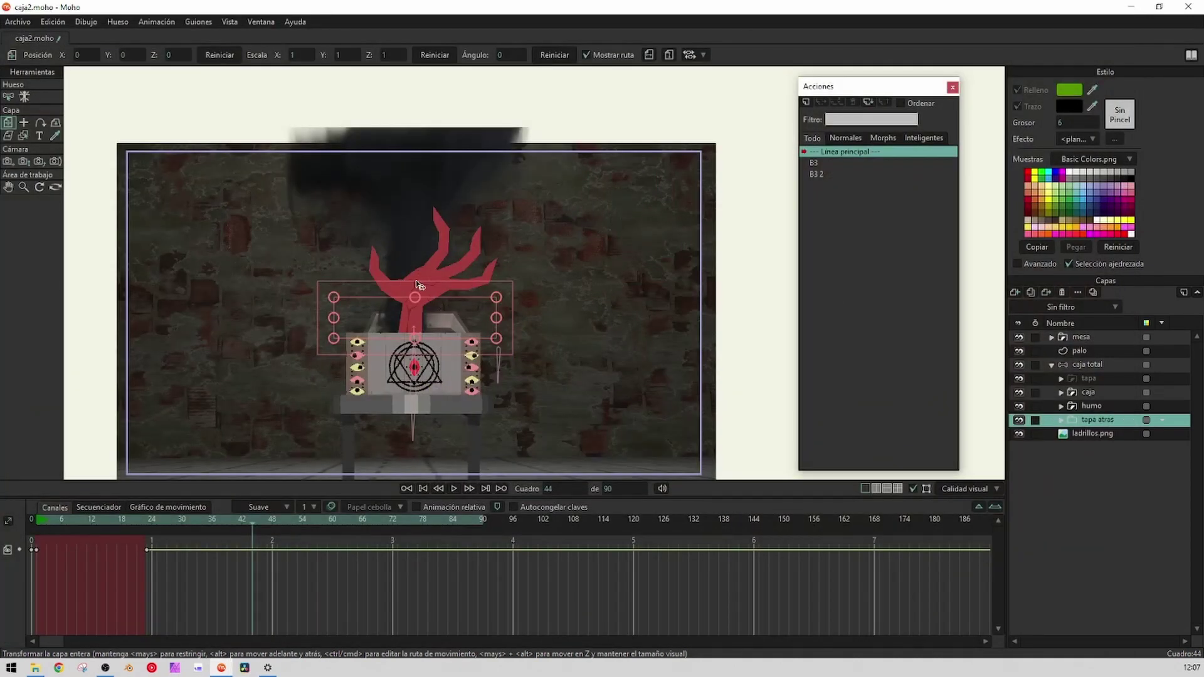